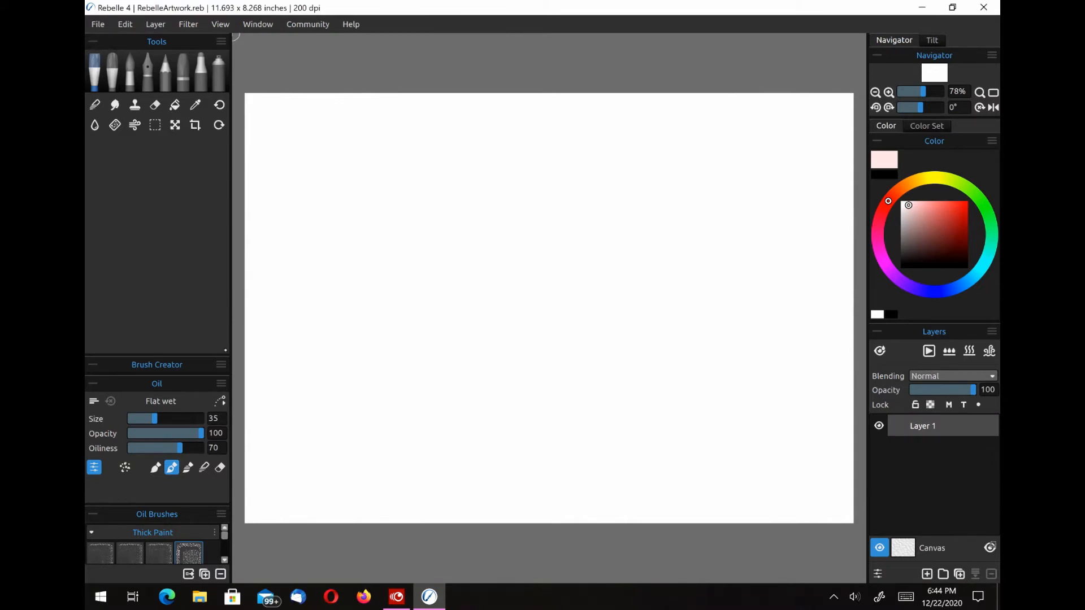
# Group the Brush Creator, Oil Brushes and Tools panels into one tabbed set and bring the oil brushes to the front.
pyautogui.moveTo(192, 356)
pyautogui.mouseDown()
pyautogui.moveTo(168, 208)
pyautogui.moveTo(167, 387)
pyautogui.moveTo(164, 205)
pyautogui.mouseUp()
pyautogui.moveTo(194, 398); pyautogui.dragTo(193, 49)
pyautogui.click(161, 40)
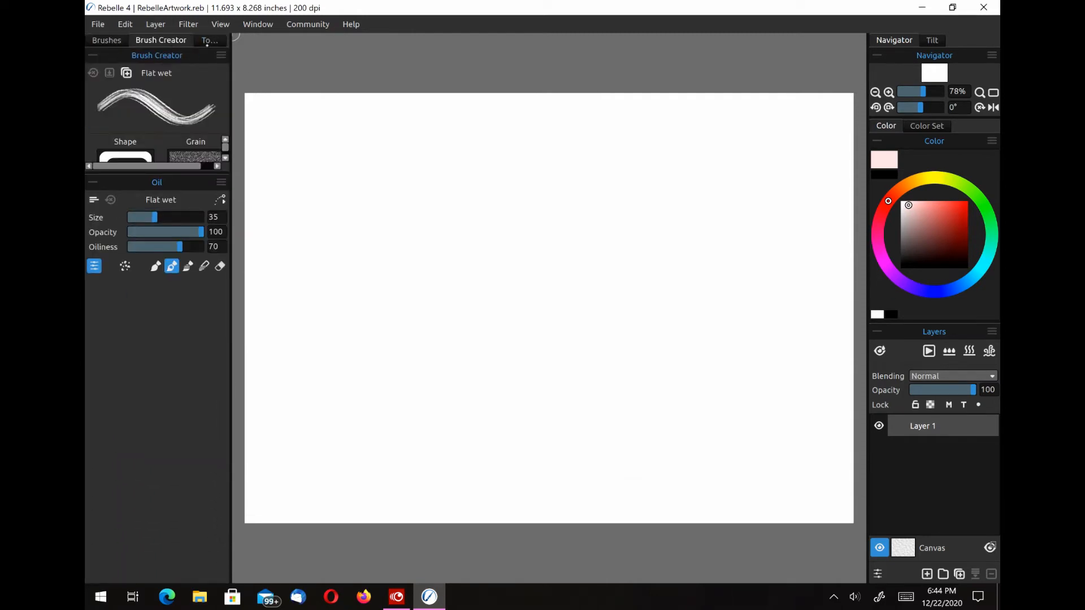
pyautogui.click(213, 37)
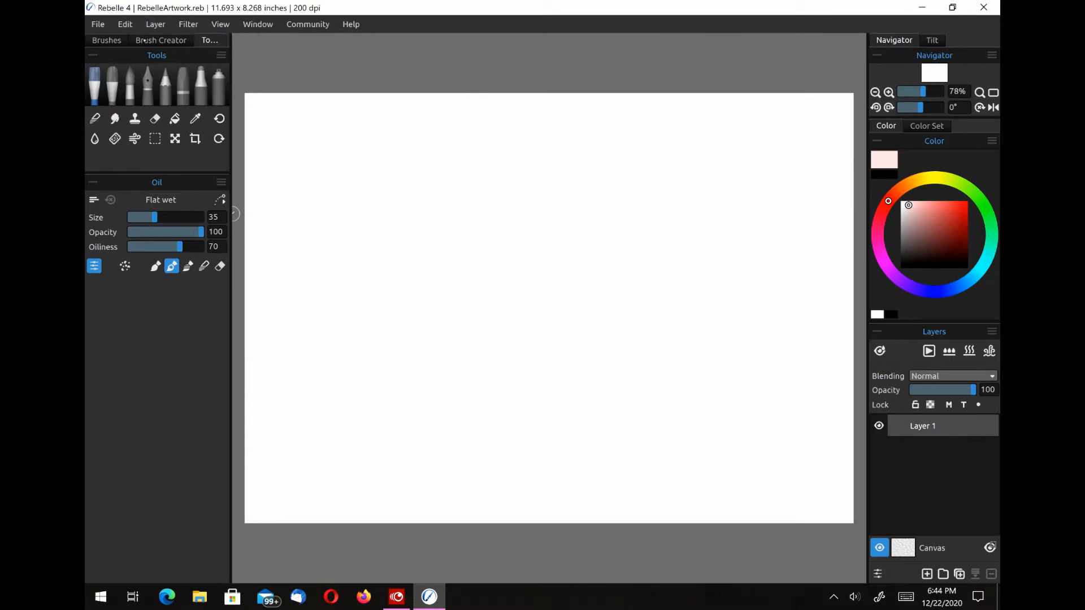
pyautogui.click(113, 42)
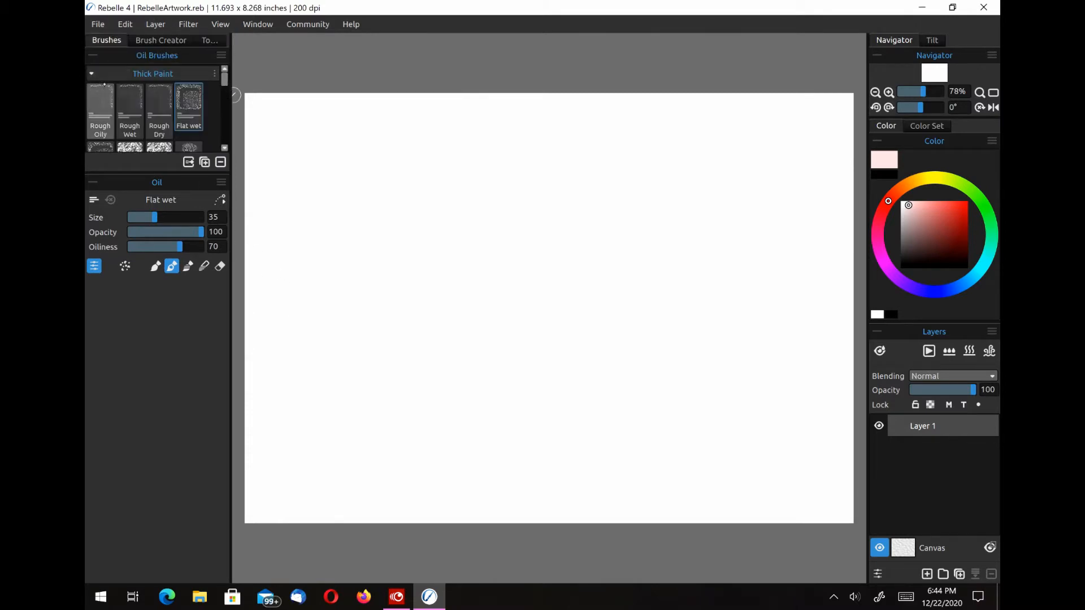
# Paint test strokes along the canvas's upper edge with Rough Oily in pale pink and red, and with Rough Wet in red.
pyautogui.click(100, 110)
pyautogui.moveTo(339, 104)
pyautogui.mouseDown()
pyautogui.moveTo(328, 204)
pyautogui.moveTo(346, 171)
pyautogui.moveTo(365, 193)
pyautogui.mouseUp()
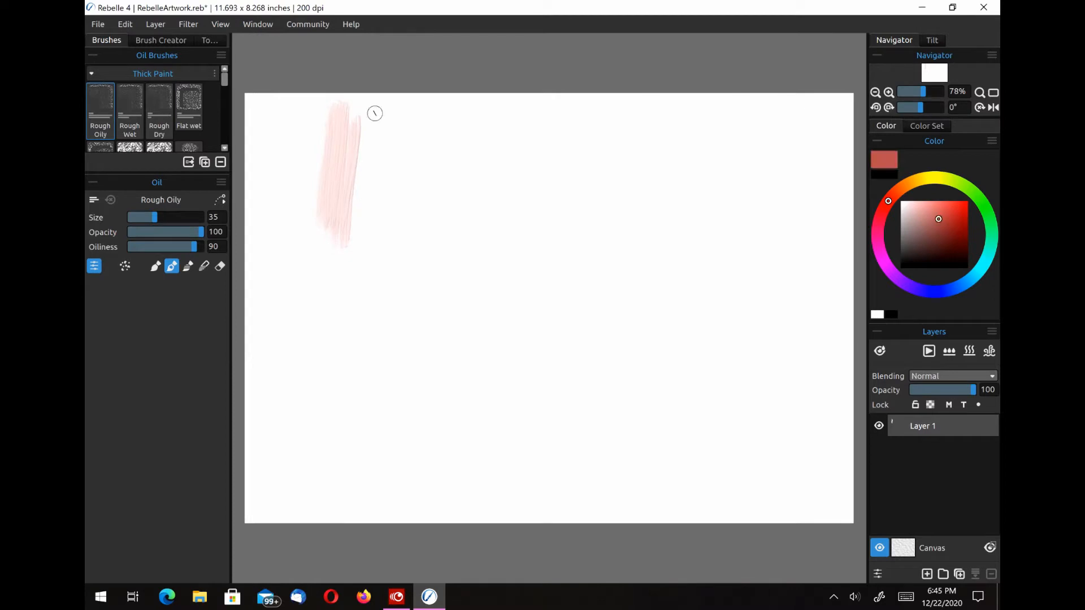
pyautogui.moveTo(375, 113)
pyautogui.mouseDown()
pyautogui.moveTo(350, 231)
pyautogui.moveTo(381, 214)
pyautogui.mouseUp()
pyautogui.click(132, 89)
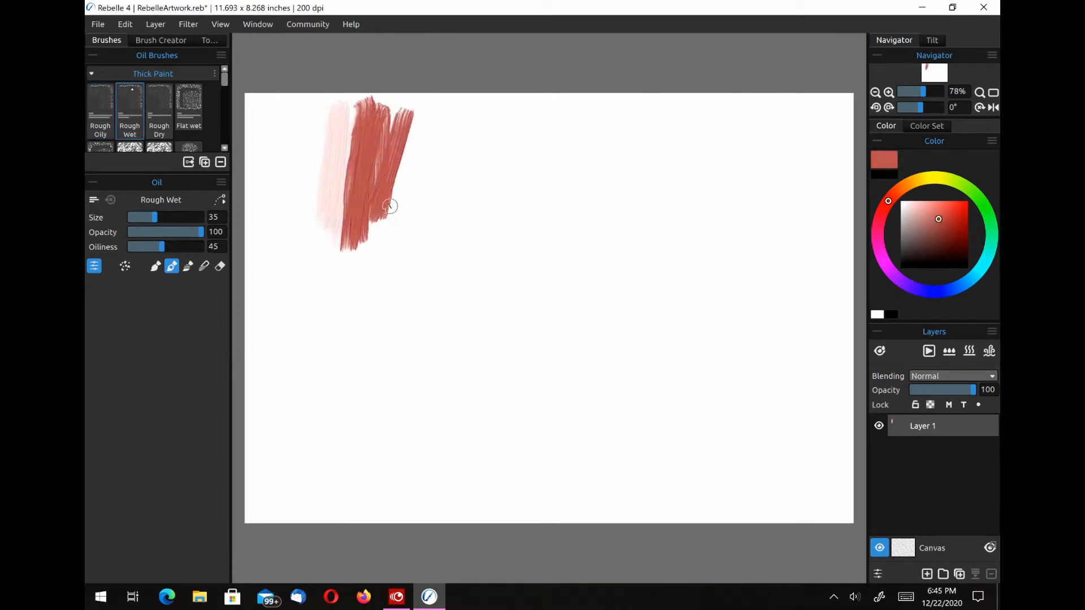
pyautogui.moveTo(451, 111); pyautogui.dragTo(436, 218)
pyautogui.moveTo(459, 120)
pyautogui.mouseDown()
pyautogui.moveTo(449, 232)
pyautogui.moveTo(464, 242)
pyautogui.mouseUp()
# Add red test strokes with the Rough Dry and Flat wet brushes, continuing the upper row of swatches.
pyautogui.click(162, 85)
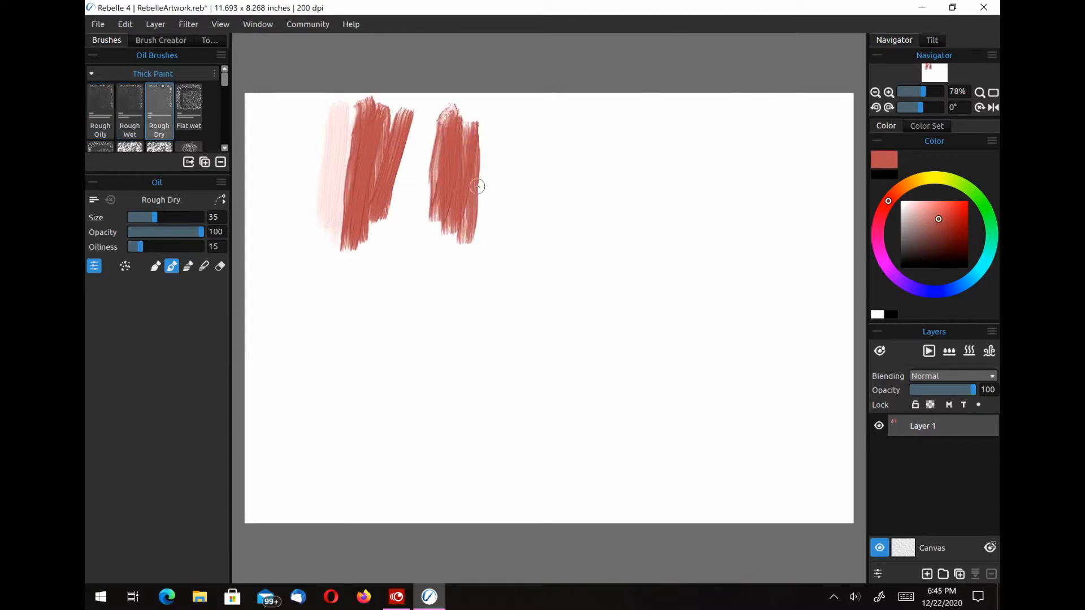
pyautogui.moveTo(477, 187)
pyautogui.mouseDown()
pyautogui.moveTo(495, 230)
pyautogui.moveTo(515, 173)
pyautogui.moveTo(537, 235)
pyautogui.moveTo(554, 165)
pyautogui.mouseUp()
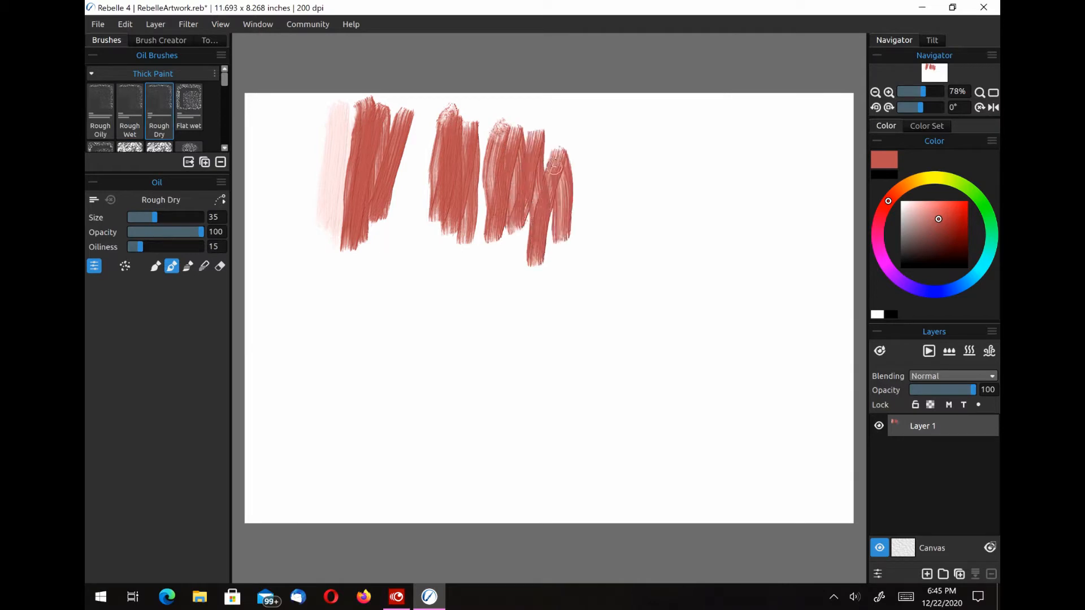
pyautogui.click(189, 99)
pyautogui.moveTo(608, 143)
pyautogui.mouseDown()
pyautogui.moveTo(613, 254)
pyautogui.moveTo(644, 246)
pyautogui.mouseUp()
pyautogui.moveTo(661, 142); pyautogui.dragTo(659, 190)
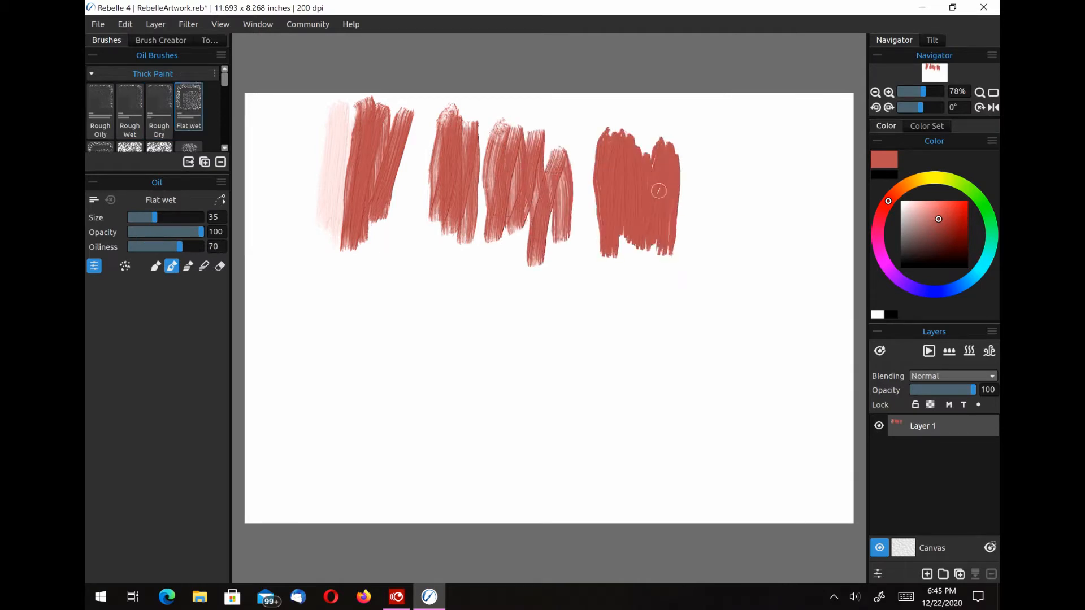
# Paint red swatches below the first row with the Flat dry and Thick Wet brushes.
pyautogui.scroll(-2, 147, 108)
pyautogui.click(100, 105)
pyautogui.moveTo(389, 240)
pyautogui.mouseDown()
pyautogui.moveTo(417, 336)
pyautogui.moveTo(418, 307)
pyautogui.moveTo(444, 339)
pyautogui.mouseUp()
pyautogui.click(130, 105)
pyautogui.moveTo(469, 279)
pyautogui.mouseDown()
pyautogui.moveTo(522, 305)
pyautogui.moveTo(529, 294)
pyautogui.moveTo(508, 353)
pyautogui.moveTo(472, 266)
pyautogui.mouseUp()
# Continue the second row with red swatches from the Thick Dry and Flat Bristle brushes.
pyautogui.click(160, 105)
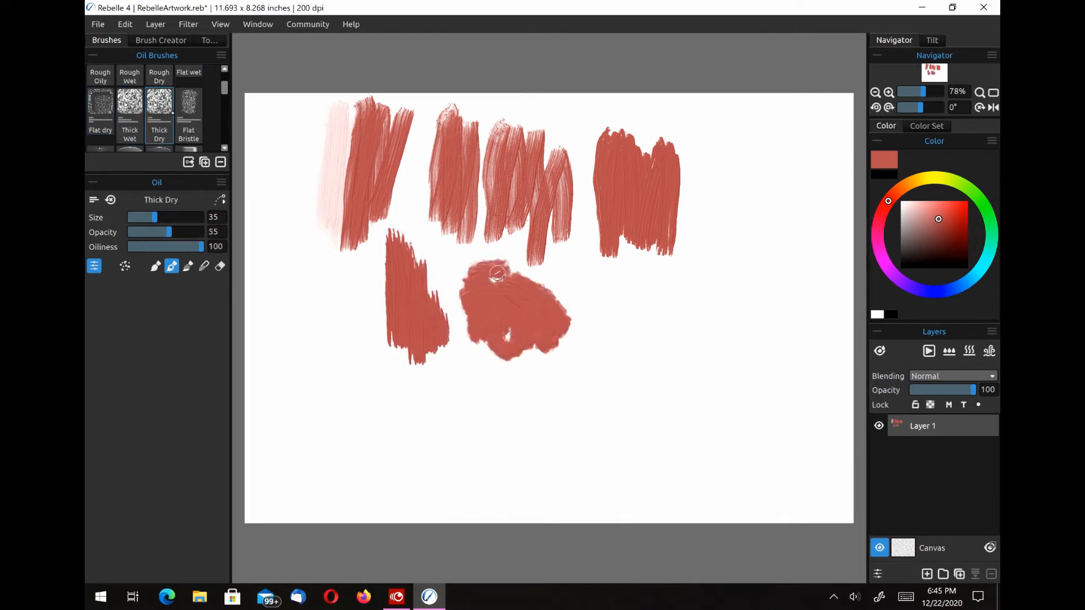
pyautogui.moveTo(571, 277); pyautogui.dragTo(667, 314)
pyautogui.click(189, 104)
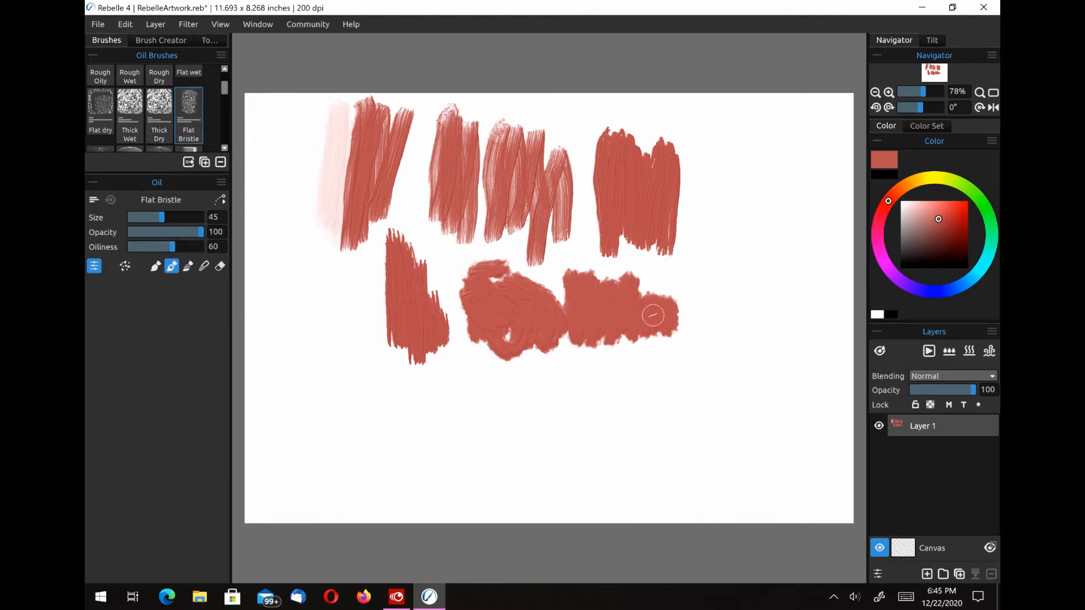
pyautogui.moveTo(693, 274)
pyautogui.mouseDown()
pyautogui.moveTo(696, 356)
pyautogui.moveTo(713, 271)
pyautogui.moveTo(726, 264)
pyautogui.mouseUp()
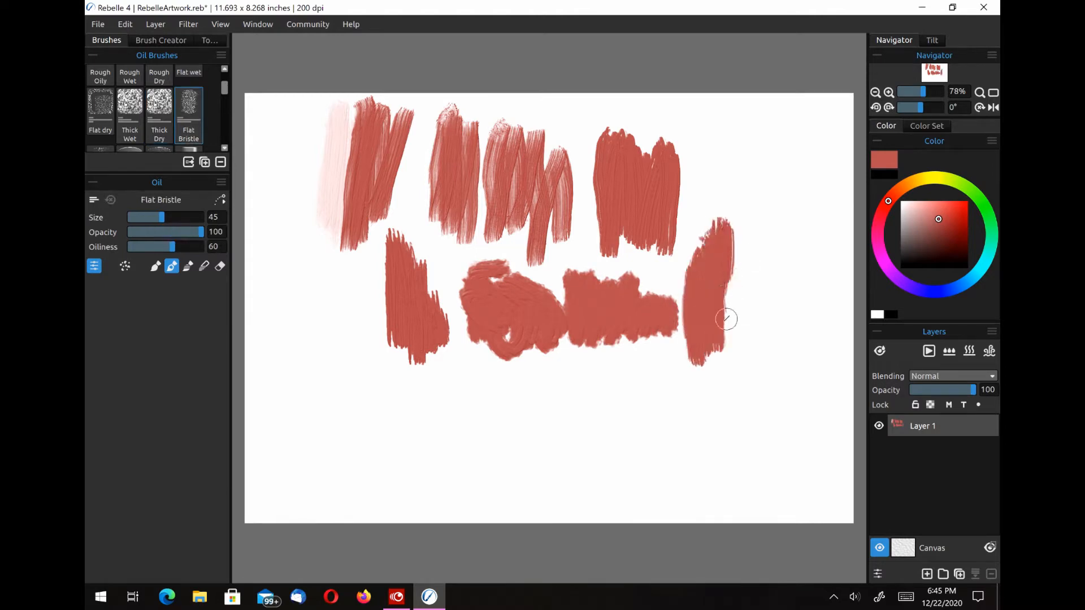
pyautogui.moveTo(726, 319); pyautogui.dragTo(727, 279)
# Paint a vertical and a horizontal red swatch with the Flat Hairy brush.
pyautogui.scroll(-2, 144, 108)
pyautogui.click(100, 104)
pyautogui.moveTo(764, 153); pyautogui.dragTo(765, 320)
pyautogui.moveTo(672, 418)
pyautogui.mouseDown()
pyautogui.moveTo(582, 382)
pyautogui.moveTo(681, 399)
pyautogui.moveTo(666, 385)
pyautogui.mouseUp()
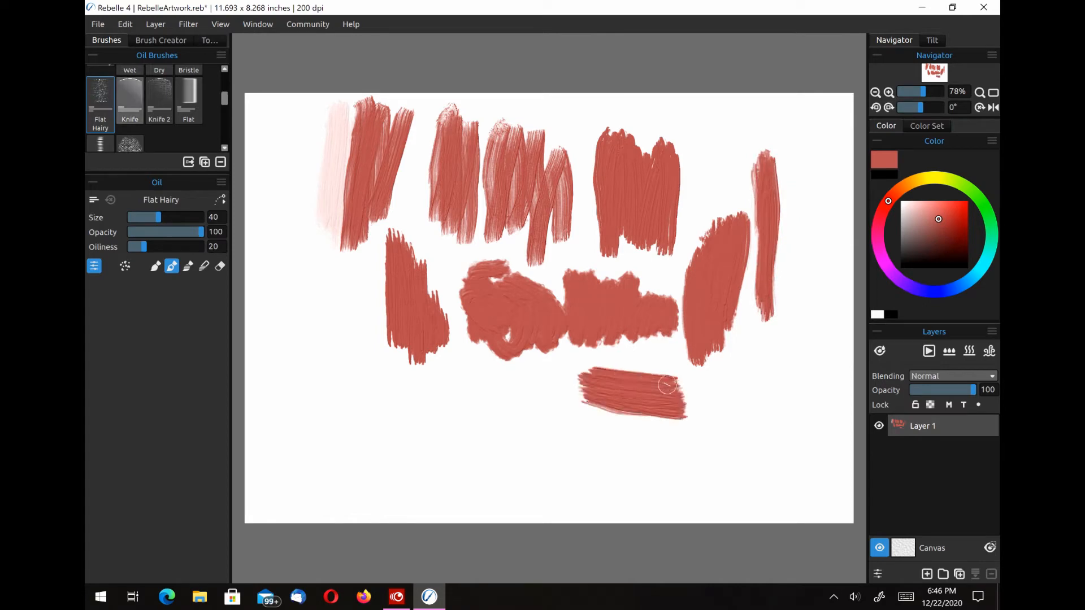
# Try the Knife brush with a curved red stroke and drag existing paint downward through the middle swatches.
pyautogui.click(130, 100)
pyautogui.moveTo(431, 435)
pyautogui.mouseDown()
pyautogui.moveTo(351, 359)
pyautogui.moveTo(479, 395)
pyautogui.mouseUp()
pyautogui.moveTo(500, 283)
pyautogui.mouseDown()
pyautogui.moveTo(487, 246)
pyautogui.moveTo(448, 250)
pyautogui.moveTo(514, 343)
pyautogui.mouseUp()
pyautogui.moveTo(445, 162)
pyautogui.mouseDown()
pyautogui.moveTo(449, 294)
pyautogui.moveTo(491, 395)
pyautogui.mouseUp()
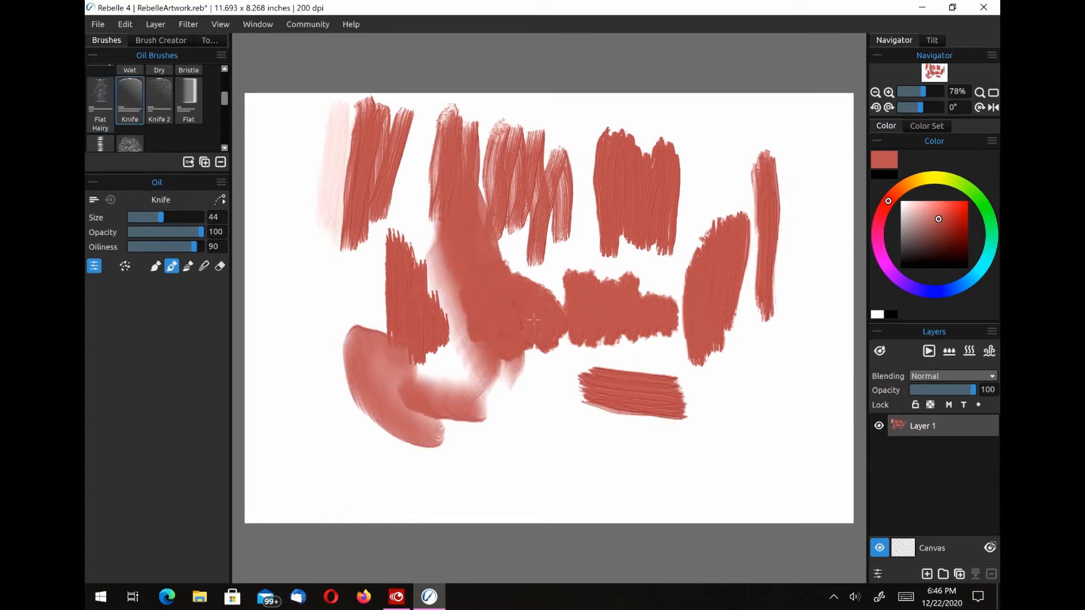
pyautogui.moveTo(497, 192)
pyautogui.mouseDown()
pyautogui.moveTo(525, 367)
pyautogui.moveTo(518, 201)
pyautogui.mouseUp()
# Spread paint over the upper swatches and add textured red strokes near the lower middle with the Knife 2 brush.
pyautogui.click(159, 101)
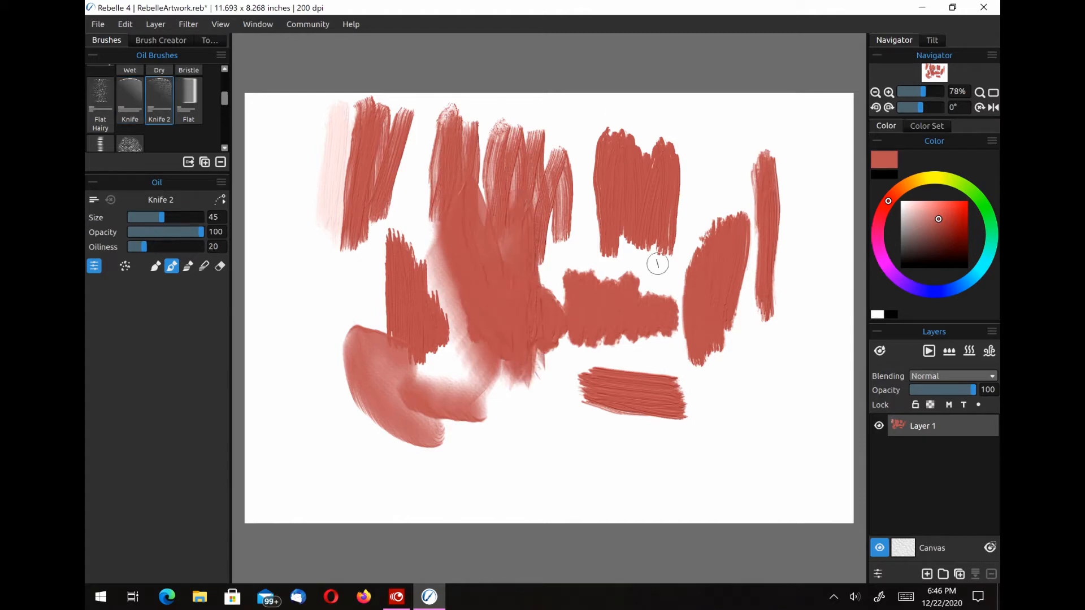
pyautogui.moveTo(628, 102); pyautogui.dragTo(580, 245)
pyautogui.moveTo(656, 169); pyautogui.dragTo(657, 300)
pyautogui.moveTo(626, 470); pyautogui.dragTo(520, 395)
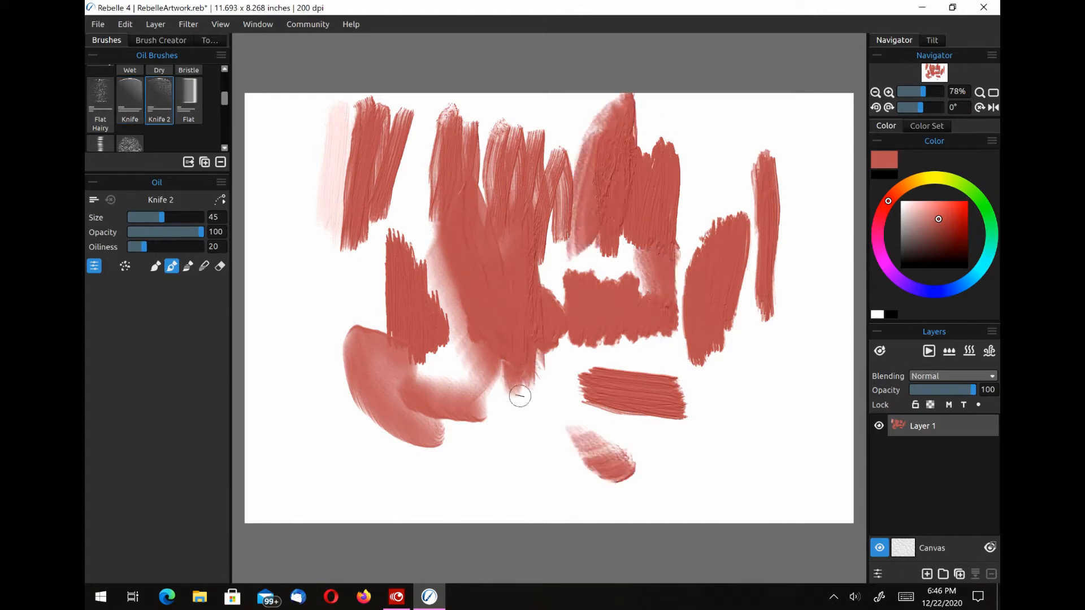
pyautogui.moveTo(638, 469); pyautogui.dragTo(528, 351)
# Paint a block of overlapping vertical red strokes near the canvas's upper right with the Thick Paint Flat brush.
pyautogui.click(189, 101)
pyautogui.moveTo(729, 139)
pyautogui.mouseDown()
pyautogui.moveTo(734, 223)
pyautogui.moveTo(754, 232)
pyautogui.mouseUp()
pyautogui.moveTo(764, 138)
pyautogui.mouseDown()
pyautogui.moveTo(757, 229)
pyautogui.moveTo(771, 213)
pyautogui.mouseUp()
pyautogui.moveTo(786, 131); pyautogui.dragTo(789, 261)
pyautogui.moveTo(806, 155); pyautogui.dragTo(801, 281)
# Add grooved red strokes with the Rake Oil brush and speckled red patches below them with the Dabber.
pyautogui.click(100, 143)
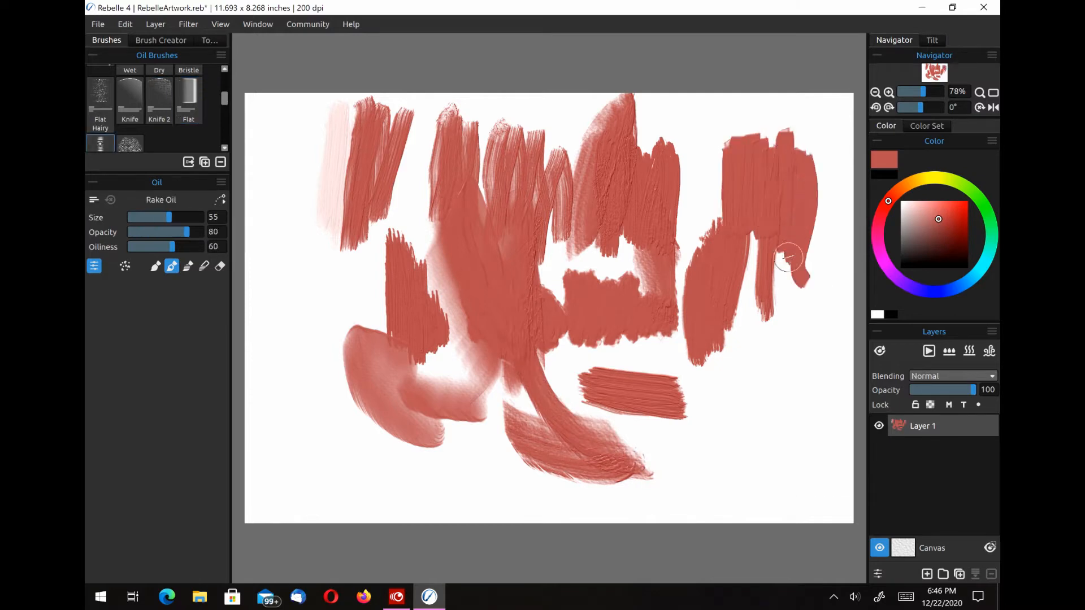
pyautogui.moveTo(698, 141); pyautogui.dragTo(683, 287)
pyautogui.moveTo(709, 228); pyautogui.dragTo(682, 313)
pyautogui.click(129, 144)
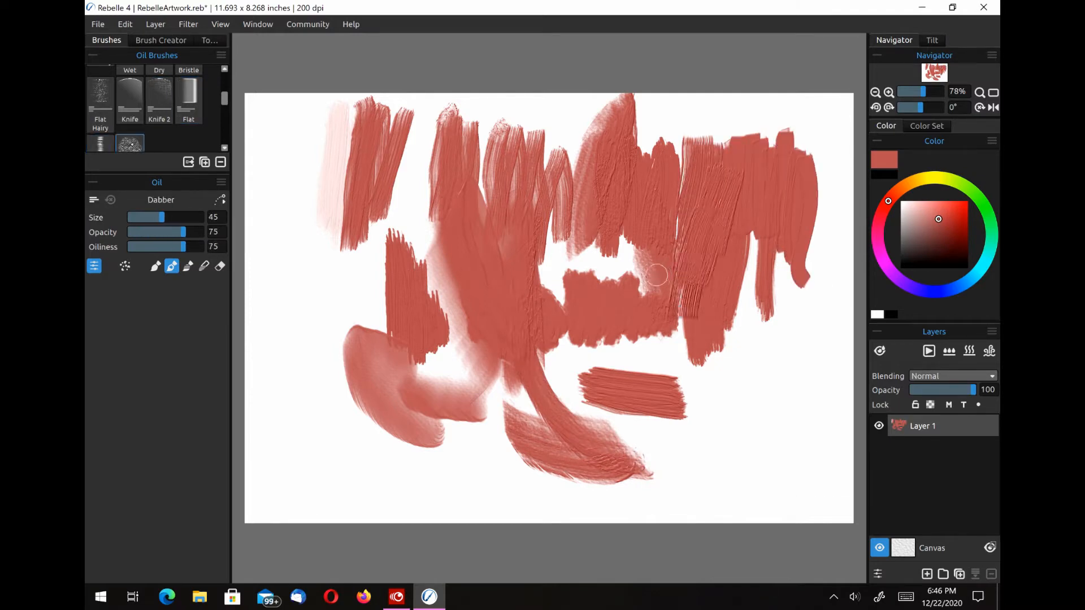
pyautogui.moveTo(720, 361)
pyautogui.mouseDown()
pyautogui.moveTo(714, 431)
pyautogui.moveTo(744, 284)
pyautogui.moveTo(736, 298)
pyautogui.moveTo(793, 256)
pyautogui.moveTo(789, 301)
pyautogui.moveTo(765, 336)
pyautogui.moveTo(775, 380)
pyautogui.mouseUp()
pyautogui.moveTo(777, 422); pyautogui.dragTo(774, 445)
# Paint vertical red swatches along the canvas's left side with the Filbert and Filbert 2 brushes.
pyautogui.moveTo(224, 98); pyautogui.dragTo(223, 114)
pyautogui.scroll(-2, 152, 113)
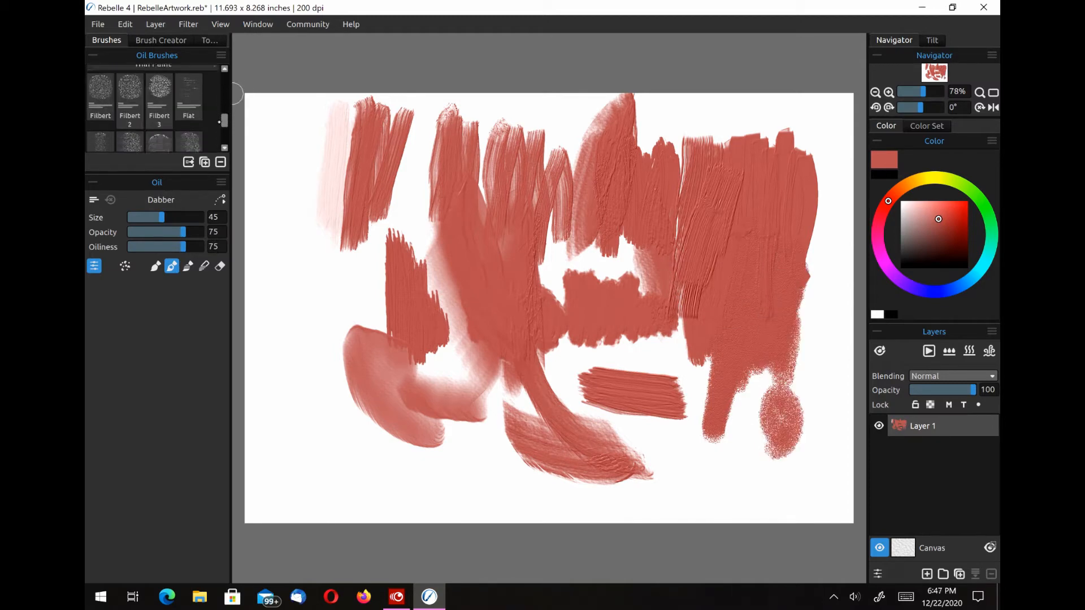
pyautogui.click(100, 77)
pyautogui.moveTo(309, 257)
pyautogui.mouseDown()
pyautogui.moveTo(308, 350)
pyautogui.moveTo(321, 286)
pyautogui.moveTo(326, 389)
pyautogui.mouseUp()
pyautogui.click(130, 79)
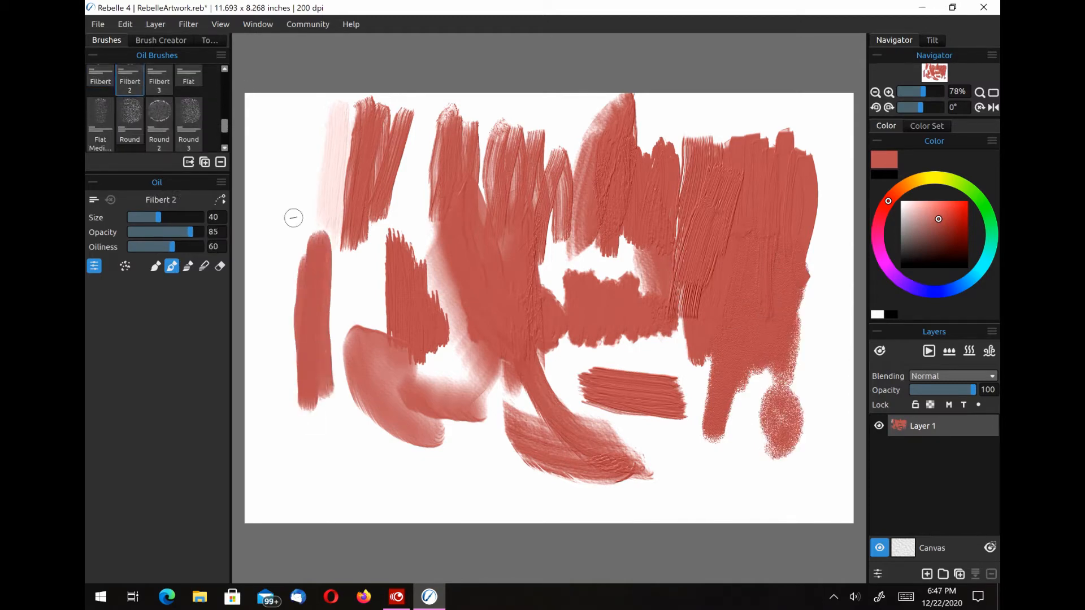
pyautogui.moveTo(293, 219); pyautogui.dragTo(286, 342)
# Add a red Filbert 3 patch left of centre and a diagonal red Flat stroke at the lower left.
pyautogui.click(158, 79)
pyautogui.moveTo(344, 317)
pyautogui.mouseDown()
pyautogui.moveTo(349, 269)
pyautogui.moveTo(395, 366)
pyautogui.mouseUp()
pyautogui.click(189, 78)
pyautogui.moveTo(320, 400); pyautogui.dragTo(388, 482)
pyautogui.moveTo(383, 445)
pyautogui.mouseDown()
pyautogui.moveTo(389, 468)
pyautogui.moveTo(338, 373)
pyautogui.mouseUp()
# Paint red strokes with Flat Medium near the upper left and with Round along the lower edge.
pyautogui.click(100, 124)
pyautogui.moveTo(424, 131)
pyautogui.mouseDown()
pyautogui.moveTo(421, 233)
pyautogui.moveTo(437, 192)
pyautogui.moveTo(434, 291)
pyautogui.mouseUp()
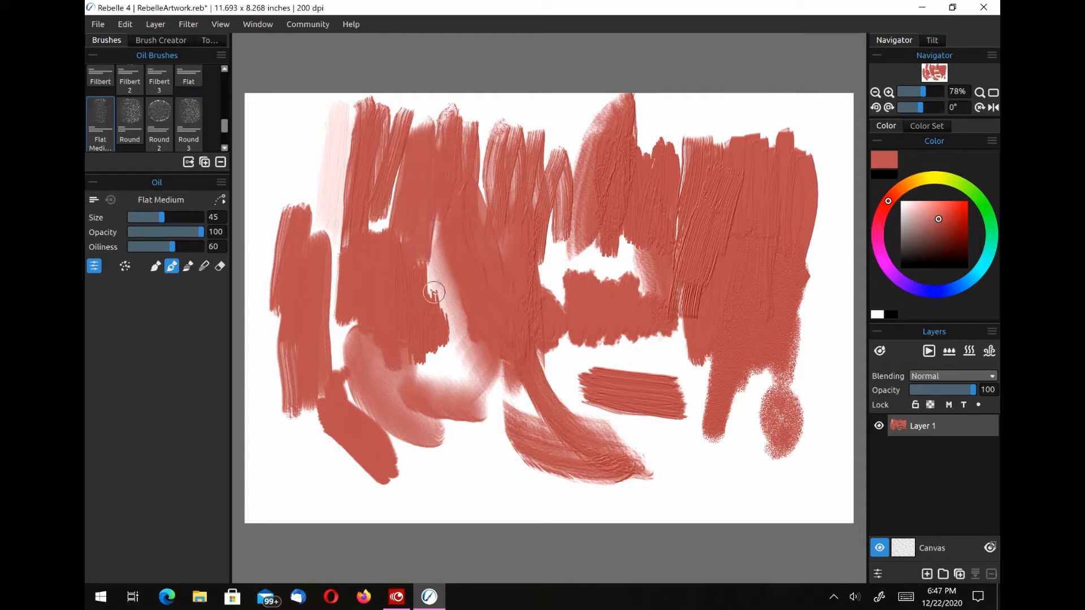
pyautogui.click(130, 121)
pyautogui.moveTo(508, 477)
pyautogui.mouseDown()
pyautogui.moveTo(461, 437)
pyautogui.moveTo(530, 471)
pyautogui.moveTo(537, 447)
pyautogui.moveTo(399, 445)
pyautogui.moveTo(389, 408)
pyautogui.mouseUp()
# Paint red strokes at the lower right with the Round 2 brush and add one over them in blue.
pyautogui.click(159, 121)
pyautogui.moveTo(678, 469)
pyautogui.mouseDown()
pyautogui.moveTo(636, 417)
pyautogui.moveTo(690, 375)
pyautogui.mouseUp()
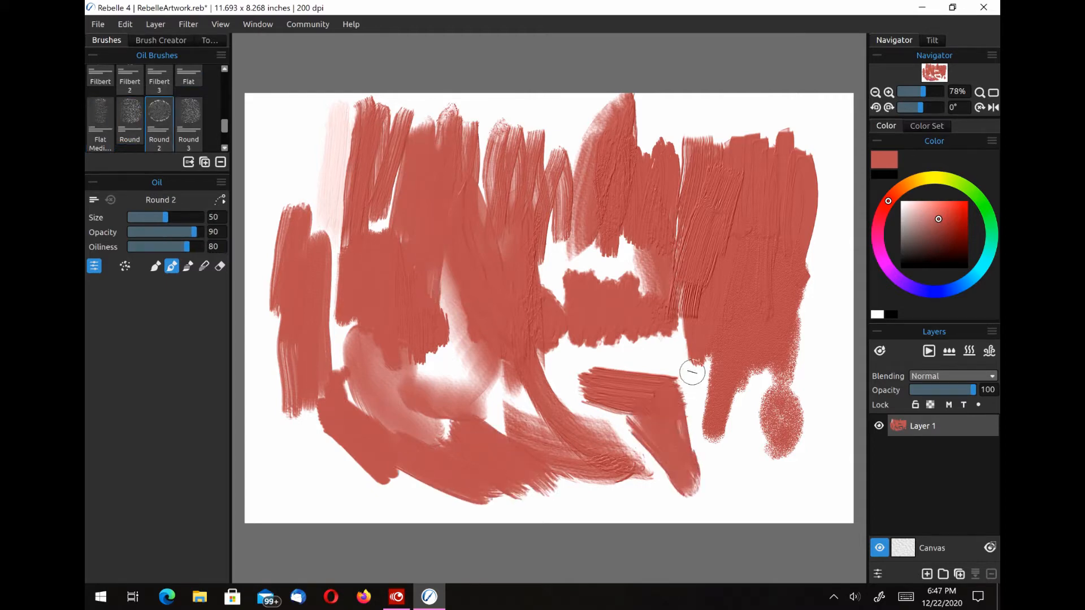
pyautogui.moveTo(739, 480); pyautogui.dragTo(735, 339)
pyautogui.click(941, 291)
pyautogui.moveTo(767, 486); pyautogui.dragTo(729, 345)
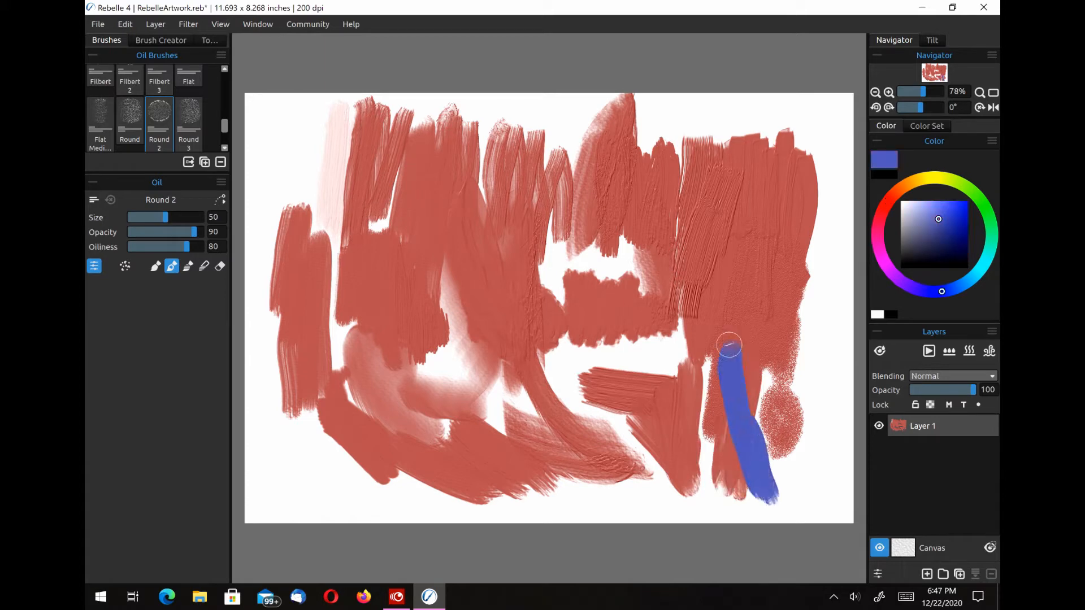
# Paint a blue patch at the upper left with Round 3 and another at the lower left with Round bristle.
pyautogui.click(188, 125)
pyautogui.moveTo(307, 138)
pyautogui.mouseDown()
pyautogui.moveTo(308, 243)
pyautogui.moveTo(333, 147)
pyautogui.mouseUp()
pyautogui.scroll(-1, 214, 121)
pyautogui.click(100, 102)
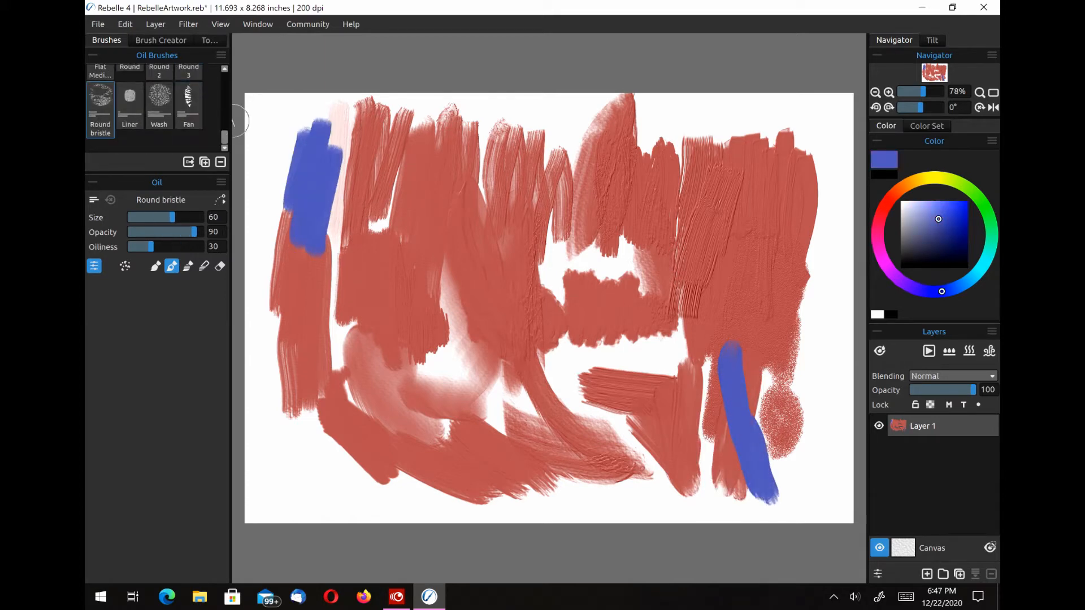
pyautogui.moveTo(265, 407)
pyautogui.mouseDown()
pyautogui.moveTo(294, 475)
pyautogui.moveTo(310, 442)
pyautogui.mouseUp()
# Draw thin blue Liner strokes on both sides of the canvas and cover the upper right swatches with the Wash brush.
pyautogui.click(130, 102)
pyautogui.moveTo(300, 120)
pyautogui.mouseDown()
pyautogui.moveTo(268, 182)
pyautogui.moveTo(271, 226)
pyautogui.mouseUp()
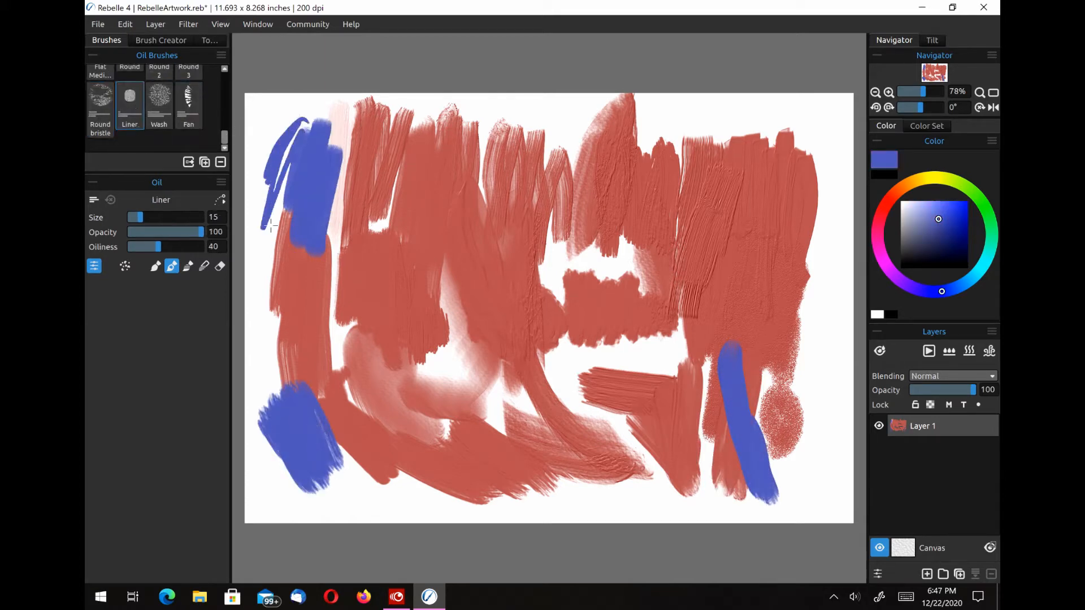
pyautogui.click(159, 102)
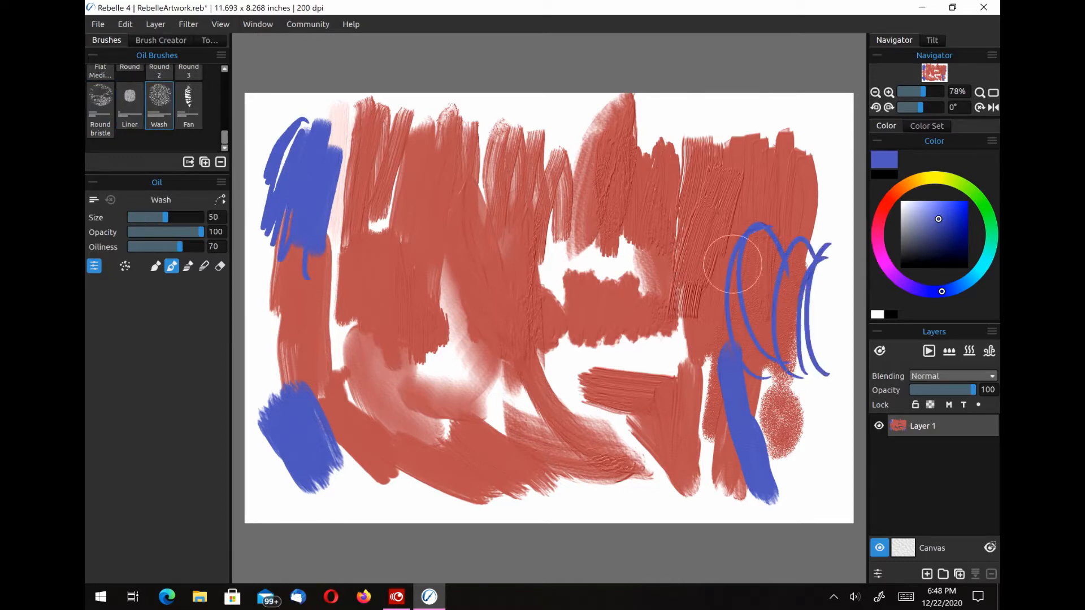
pyautogui.moveTo(560, 113)
pyautogui.mouseDown()
pyautogui.moveTo(570, 209)
pyautogui.moveTo(650, 361)
pyautogui.moveTo(672, 203)
pyautogui.mouseUp()
pyautogui.moveTo(689, 140)
pyautogui.mouseDown()
pyautogui.moveTo(690, 266)
pyautogui.moveTo(718, 297)
pyautogui.mouseUp()
# Paint blue bristled strokes with the Fan brush along the right and lower edges and over the red areas.
pyautogui.click(189, 104)
pyautogui.moveTo(545, 333)
pyautogui.mouseDown()
pyautogui.moveTo(659, 497)
pyautogui.moveTo(687, 500)
pyautogui.moveTo(817, 446)
pyautogui.moveTo(830, 178)
pyautogui.moveTo(743, 172)
pyautogui.moveTo(808, 121)
pyautogui.moveTo(768, 209)
pyautogui.moveTo(697, 296)
pyautogui.mouseUp()
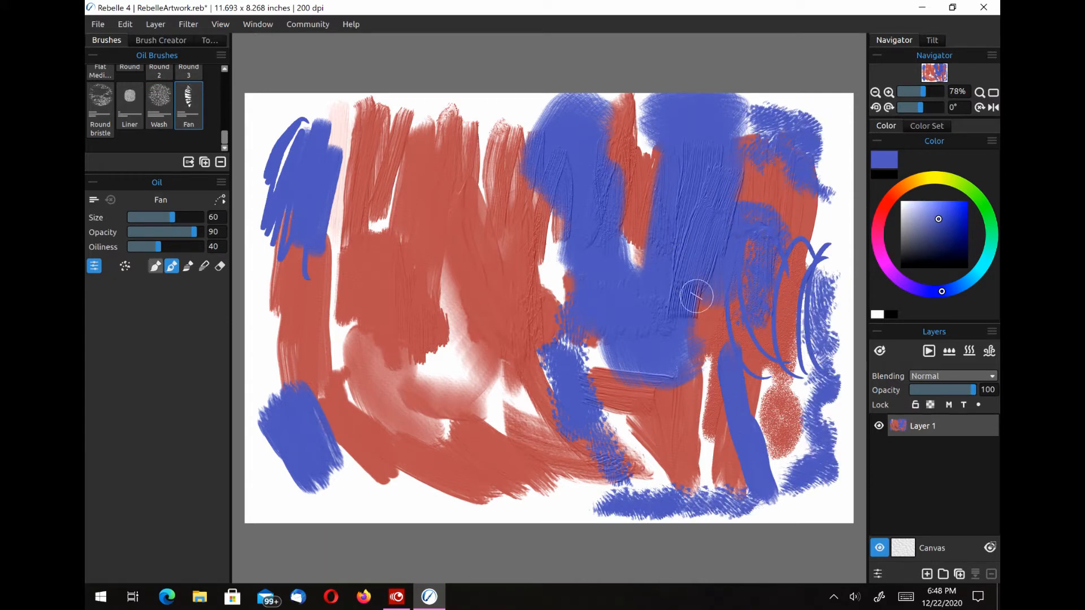
pyautogui.moveTo(351, 316)
pyautogui.mouseDown()
pyautogui.moveTo(373, 339)
pyautogui.moveTo(407, 249)
pyautogui.moveTo(487, 293)
pyautogui.mouseUp()
# Paint blue strokes over the lower left and middle with Round bristle, switching to its third brush mode for the middle ones.
pyautogui.click(100, 107)
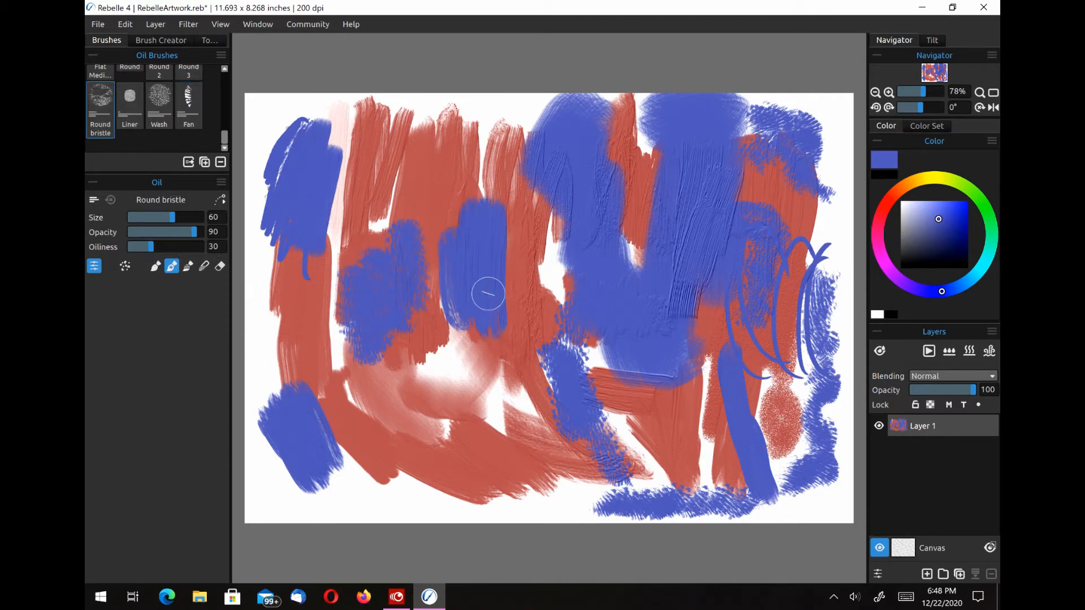
pyautogui.moveTo(378, 487)
pyautogui.mouseDown()
pyautogui.moveTo(355, 467)
pyautogui.moveTo(380, 415)
pyautogui.mouseUp()
pyautogui.click(188, 266)
pyautogui.moveTo(485, 424)
pyautogui.mouseDown()
pyautogui.moveTo(473, 370)
pyautogui.moveTo(487, 426)
pyautogui.mouseUp()
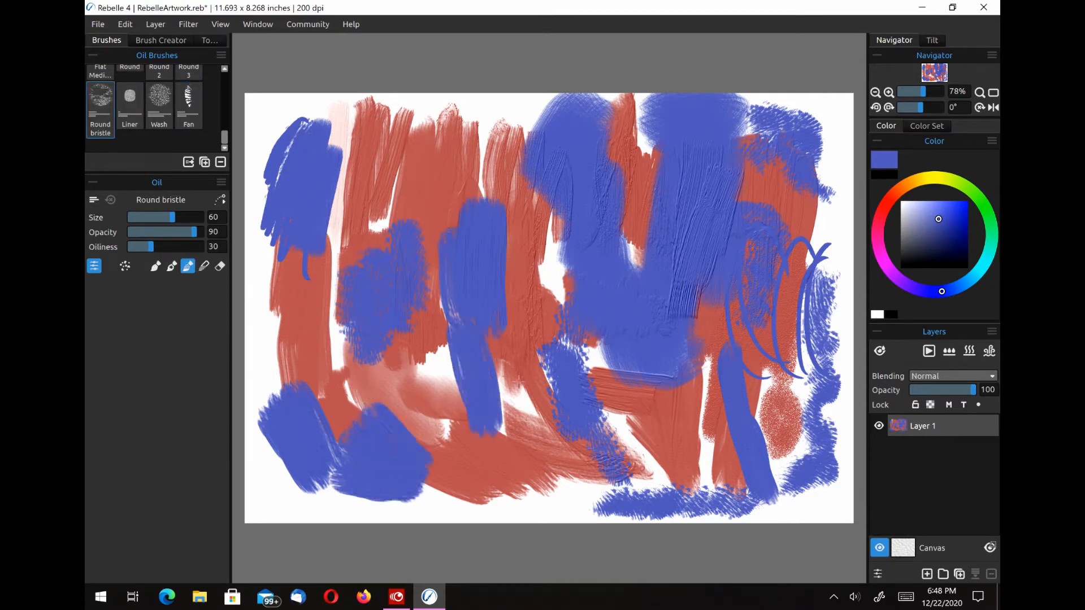
pyautogui.moveTo(524, 339)
pyautogui.mouseDown()
pyautogui.moveTo(540, 275)
pyautogui.moveTo(548, 339)
pyautogui.mouseUp()
# Blend the red and blue paint at the centre in Round bristle's blend mode, and erase patches of it in erase mode.
pyautogui.click(203, 266)
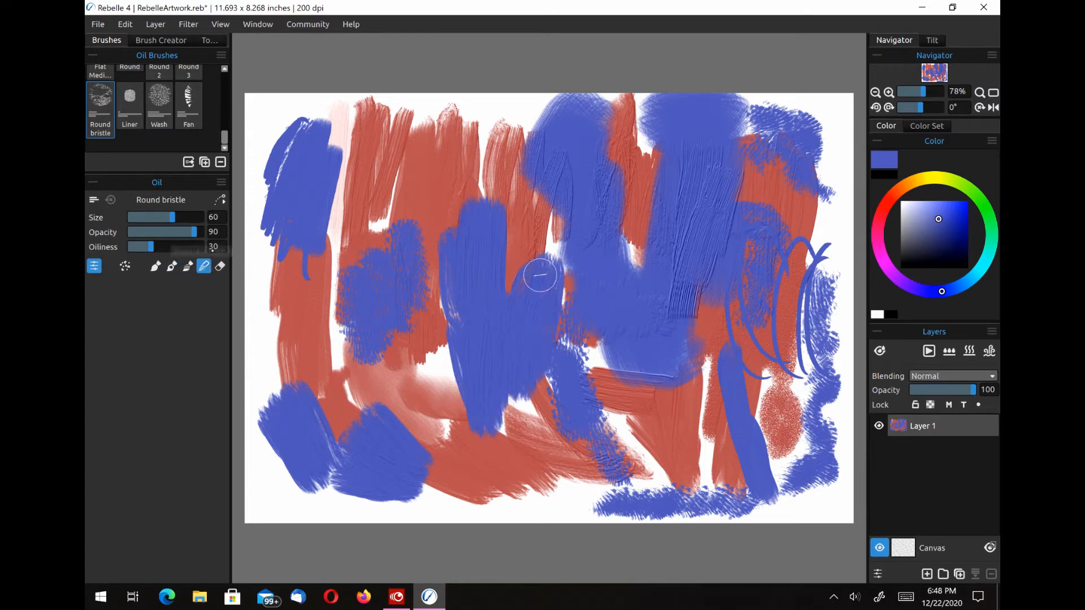
pyautogui.moveTo(541, 426); pyautogui.dragTo(537, 277)
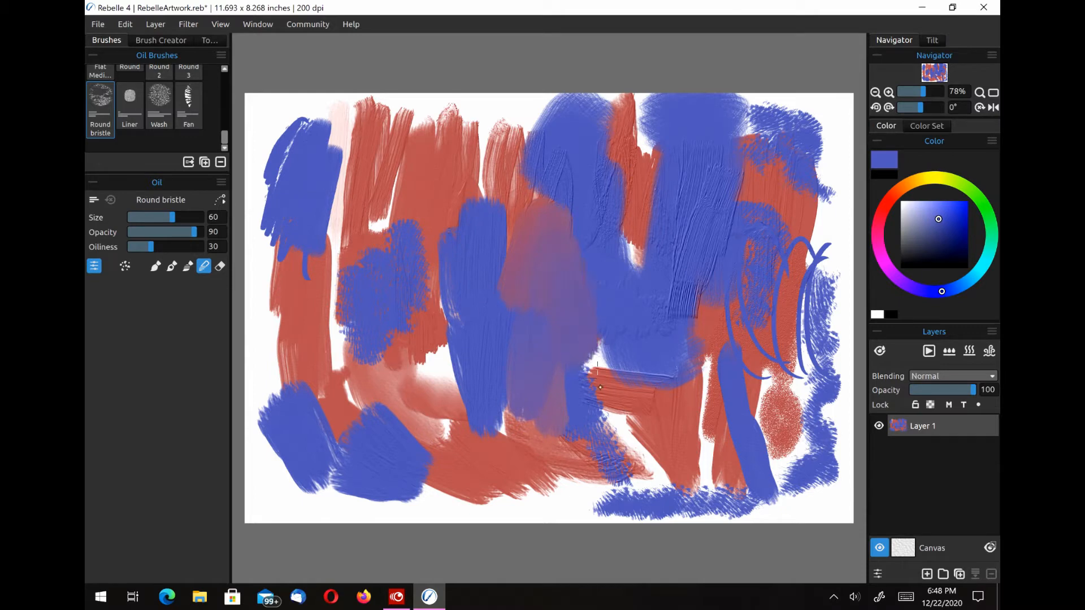
pyautogui.click(220, 266)
pyautogui.moveTo(611, 398); pyautogui.dragTo(605, 356)
pyautogui.moveTo(531, 294); pyautogui.dragTo(568, 251)
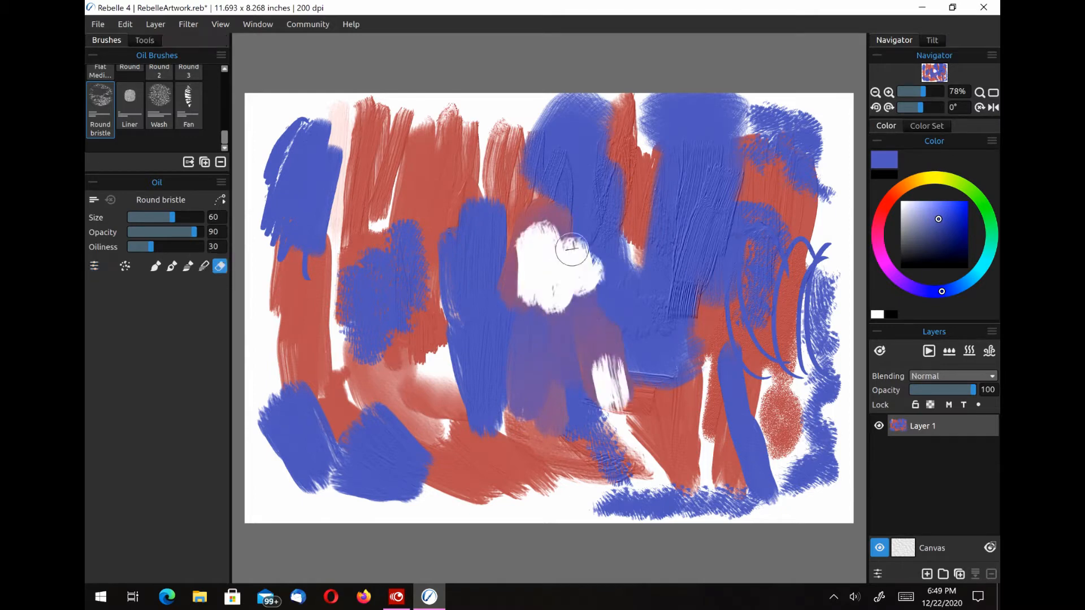
# Look over the Round bristle brush in the Brush Creator and bring up the tools.
pyautogui.press('F6')
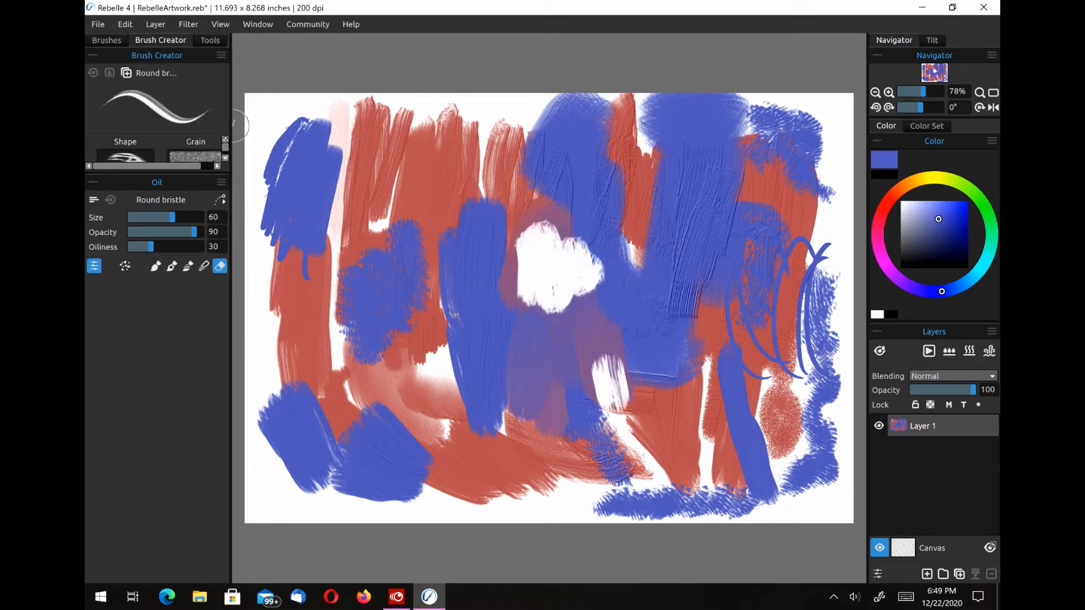
pyautogui.scroll(-2, 229, 148)
pyautogui.click(216, 44)
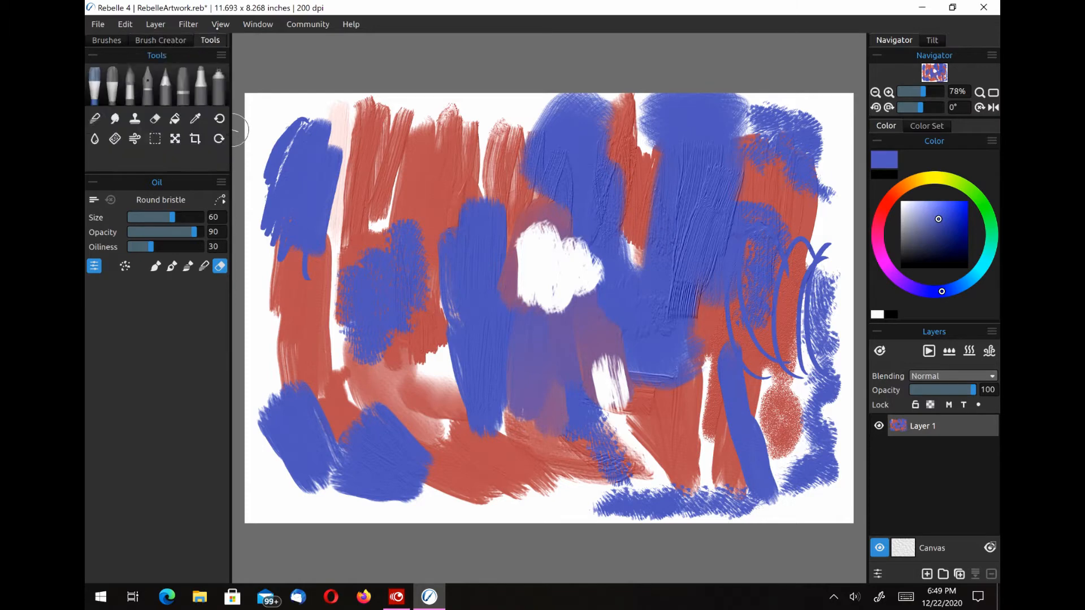
# Blend and smudge the upper part of the blue patch left of centre into the surrounding red paint.
pyautogui.click(94, 118)
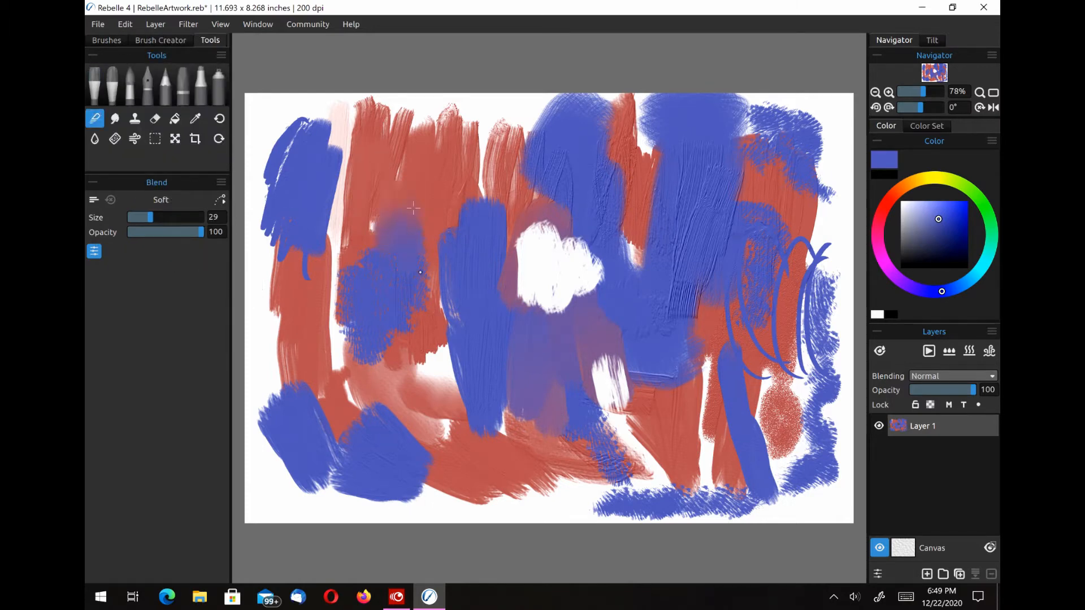
pyautogui.click(115, 118)
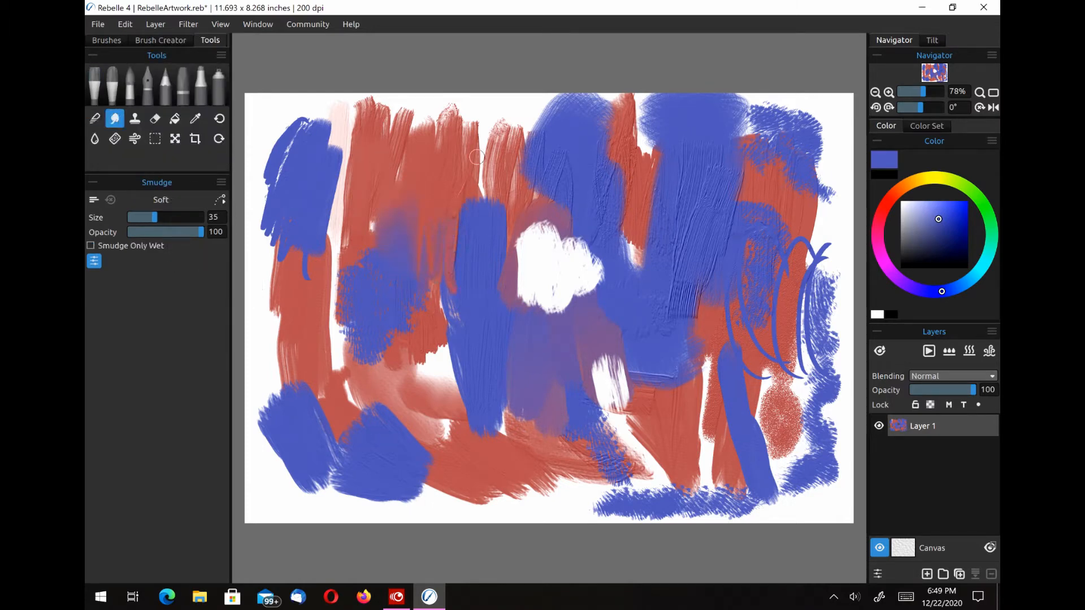
# Lighten the top of the tall blue stroke with the Round Soft eraser, and fill the white background areas with blue.
pyautogui.click(155, 118)
pyautogui.moveTo(475, 189)
pyautogui.mouseDown()
pyautogui.moveTo(479, 237)
pyautogui.moveTo(487, 183)
pyautogui.mouseUp()
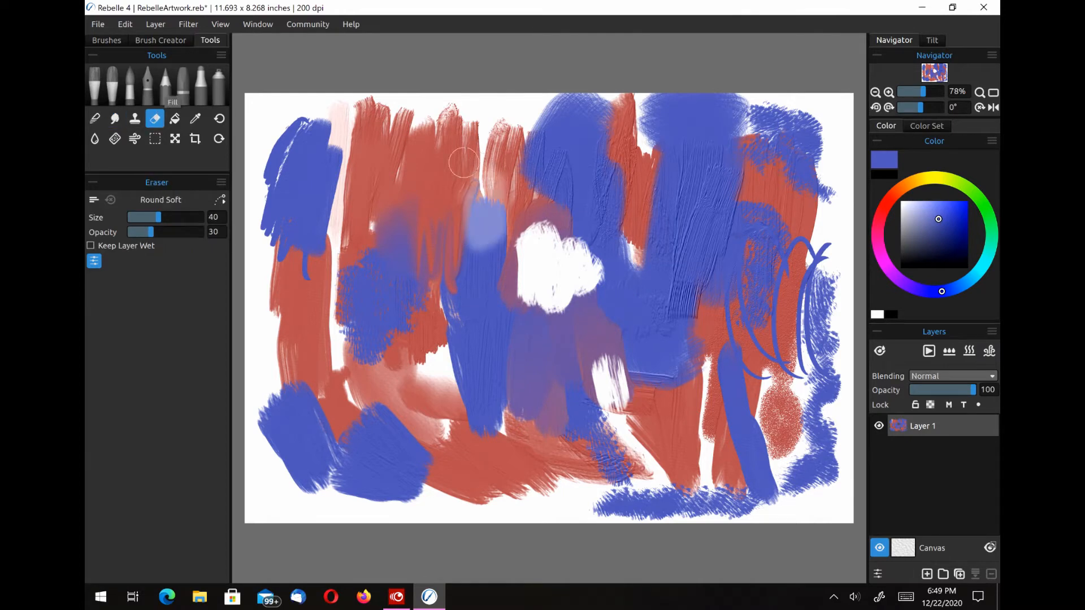
pyautogui.click(174, 118)
pyautogui.click(339, 130)
pyautogui.click(503, 118)
pyautogui.click(195, 118)
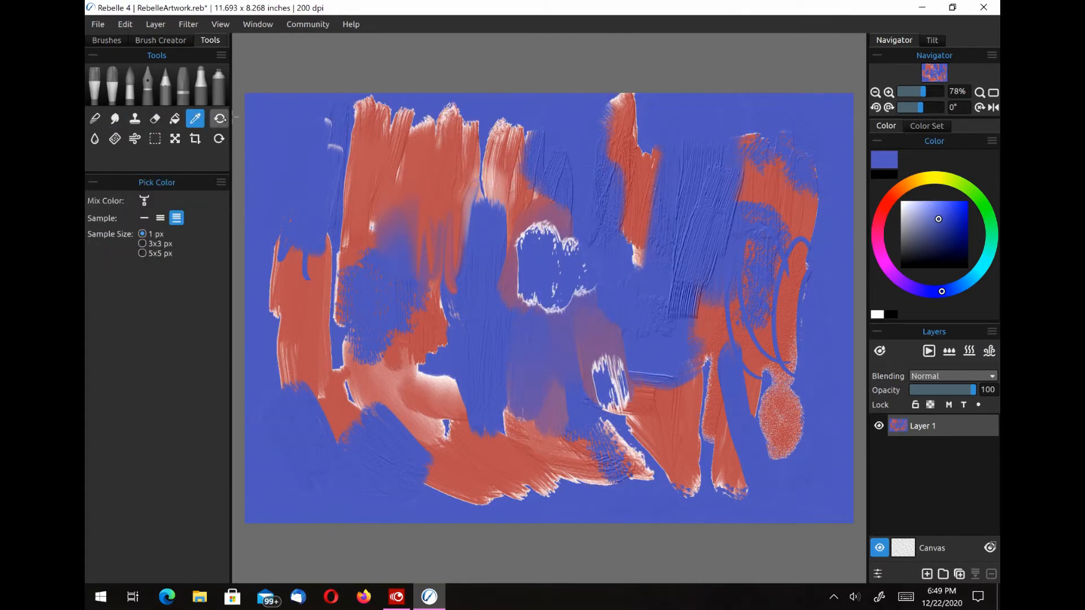
# Try the Water and Dry tools around the red and blue patch left of centre, and soften red areas with the Blend tool at size 50.
pyautogui.click(94, 138)
pyautogui.moveTo(398, 175); pyautogui.dragTo(391, 318)
pyautogui.click(95, 118)
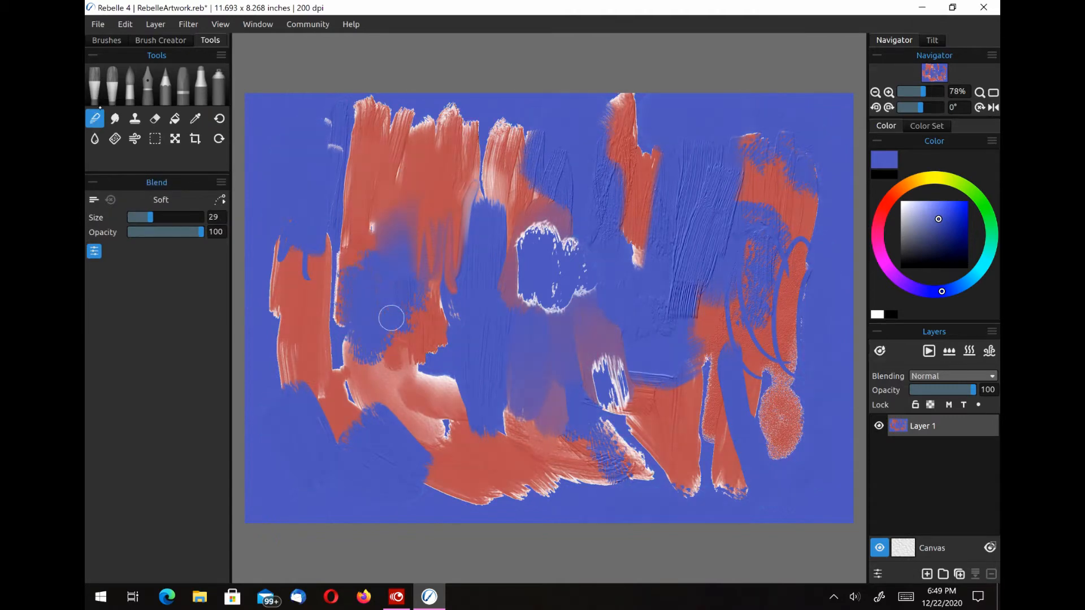
pyautogui.click(99, 75)
pyautogui.click(118, 138)
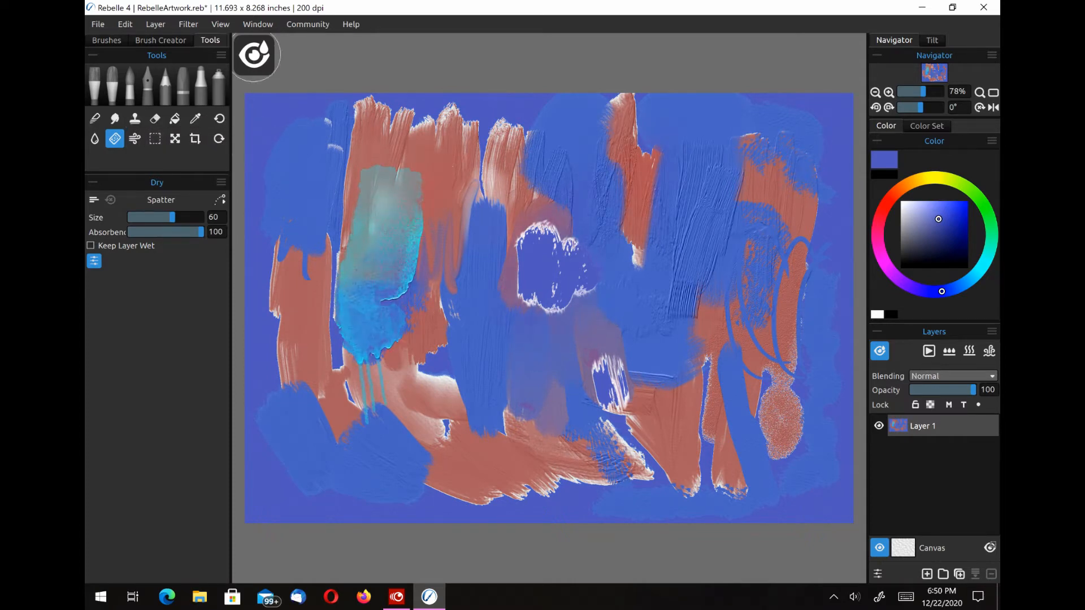
pyautogui.press('b')
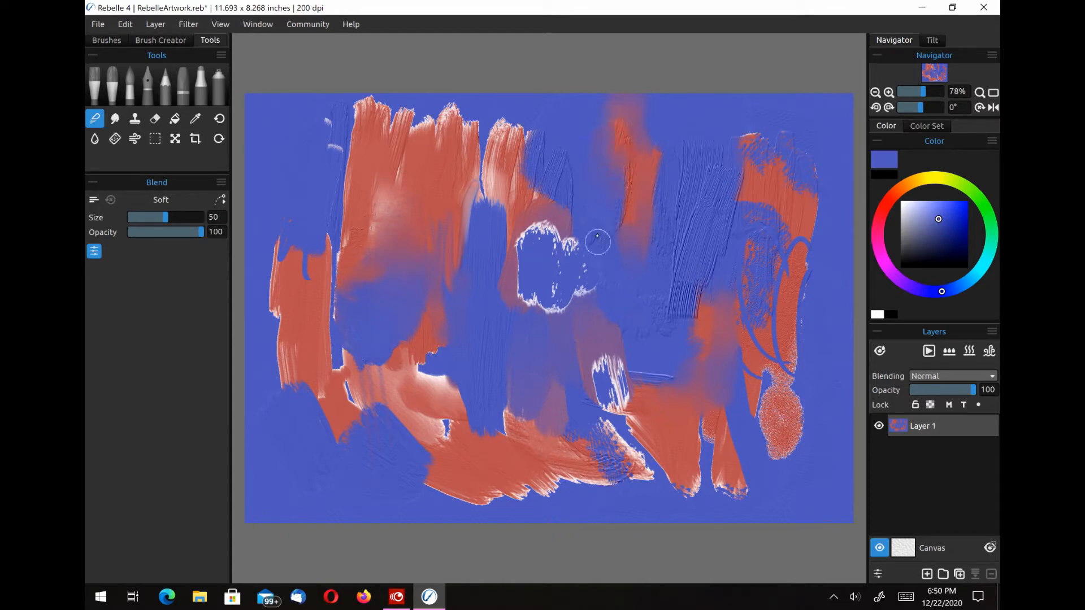
# Paint one red and one green vertical stroke just right of centre with the acrylic Filbert brush.
pyautogui.press('2')
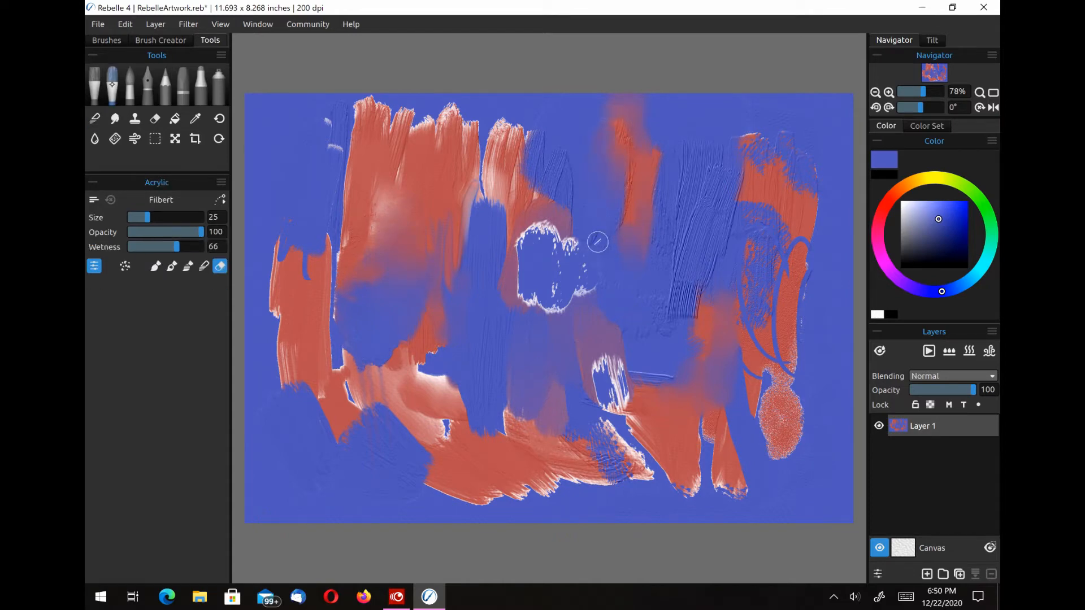
pyautogui.click(890, 198)
pyautogui.moveTo(635, 370)
pyautogui.mouseDown()
pyautogui.moveTo(608, 160)
pyautogui.moveTo(606, 190)
pyautogui.mouseUp()
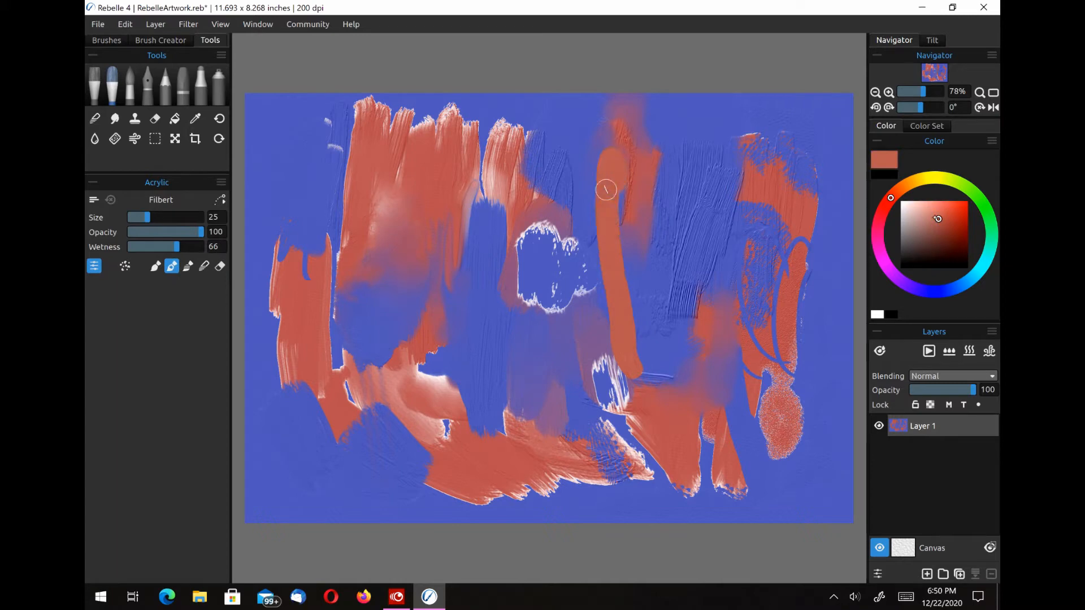
pyautogui.click(972, 192)
pyautogui.moveTo(635, 356); pyautogui.dragTo(653, 159)
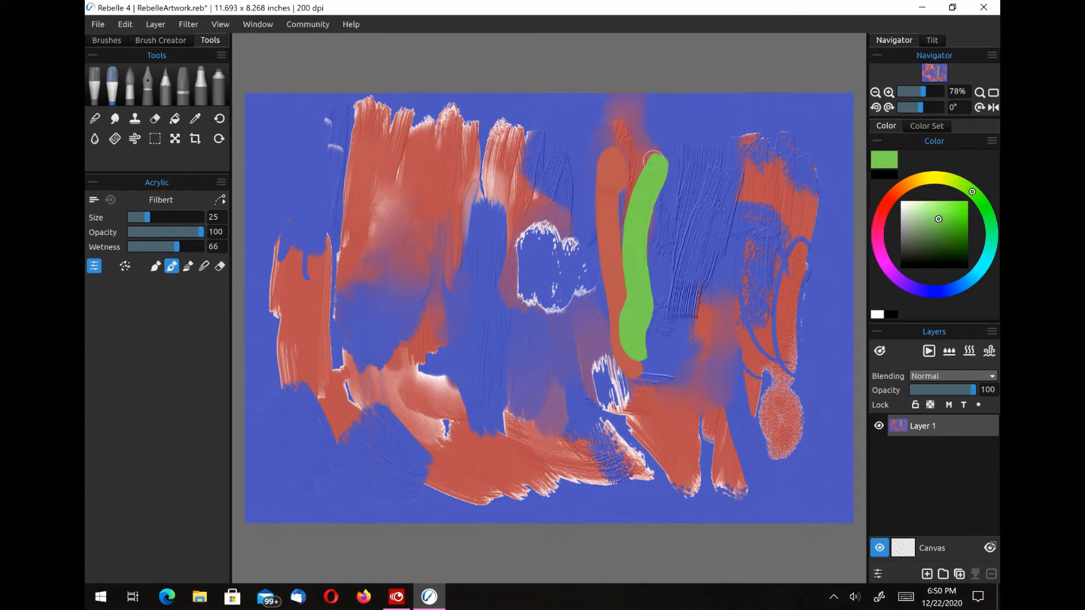
# Paint three green vertical strokes over the red area left of centre with the acrylic Round, Round 2 and Round 3 brushes.
pyautogui.click(106, 40)
pyautogui.click(100, 85)
pyautogui.moveTo(389, 120); pyautogui.dragTo(406, 320)
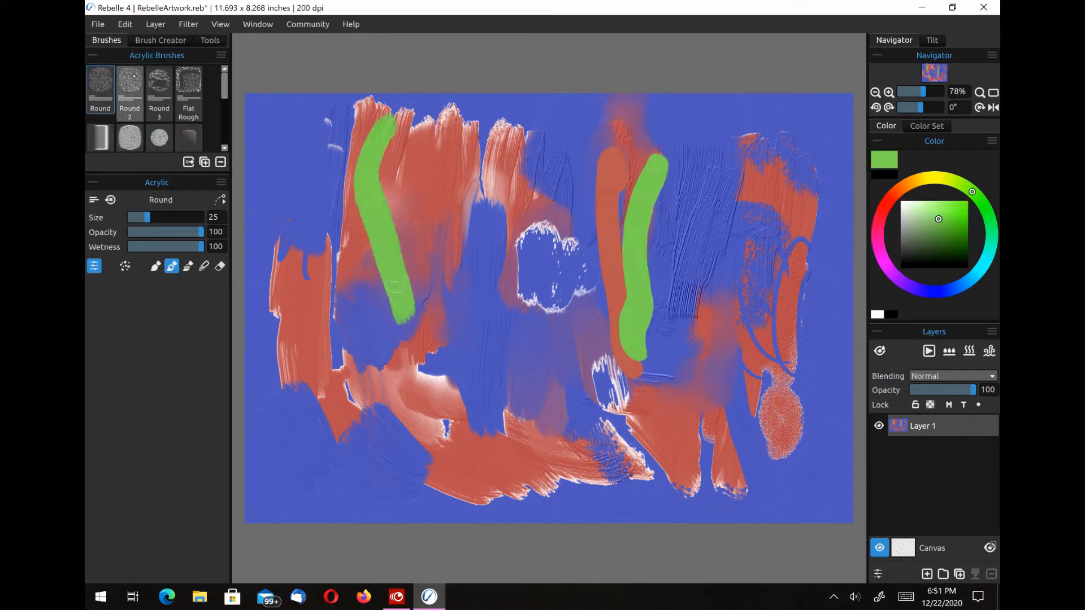
pyautogui.click(130, 87)
pyautogui.moveTo(435, 135)
pyautogui.mouseDown()
pyautogui.moveTo(433, 214)
pyautogui.moveTo(457, 338)
pyautogui.mouseUp()
pyautogui.moveTo(507, 117); pyautogui.dragTo(492, 370)
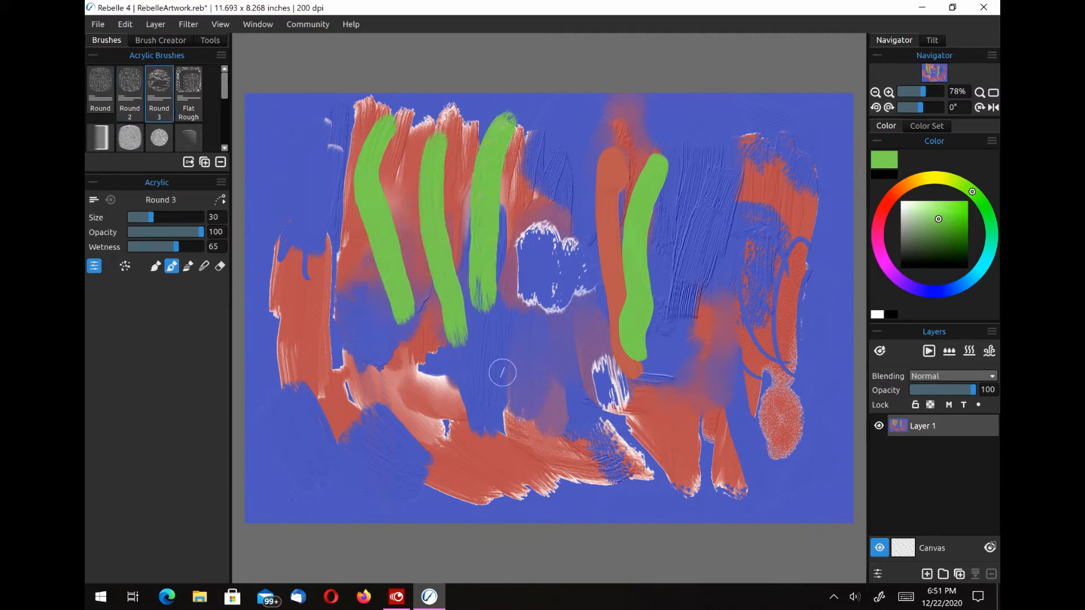
# Paint two green vertical strokes near the canvas centre with the acrylic Flat Rough and Flat brushes.
pyautogui.click(189, 85)
pyautogui.moveTo(546, 130); pyautogui.dragTo(538, 369)
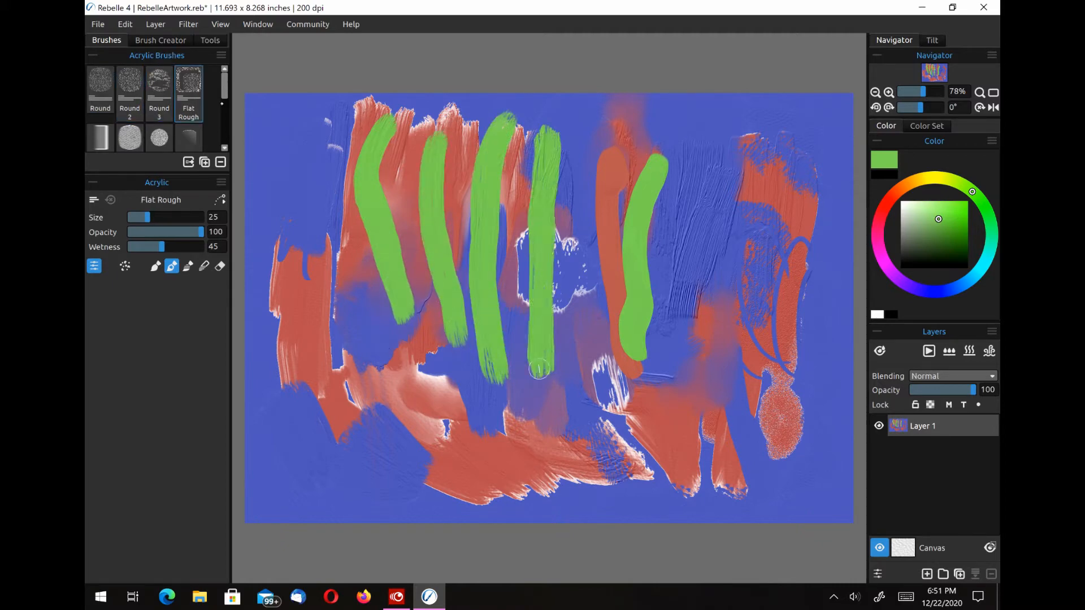
pyautogui.click(100, 137)
pyautogui.moveTo(594, 115); pyautogui.dragTo(596, 374)
# Paint green acrylic strokes with Filbert at the lower left, Liner across the middle, and Knife 1 right of centre.
pyautogui.click(130, 116)
pyautogui.moveTo(408, 459); pyautogui.dragTo(354, 403)
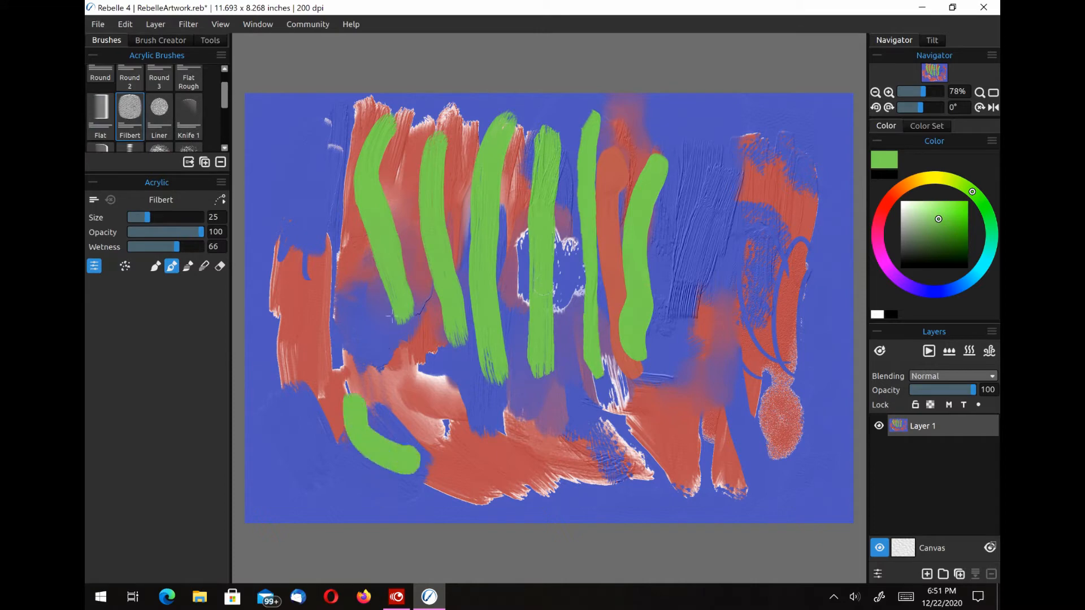
pyautogui.moveTo(389, 317); pyautogui.dragTo(405, 301)
pyautogui.click(158, 116)
pyautogui.moveTo(477, 126)
pyautogui.mouseDown()
pyautogui.moveTo(460, 231)
pyautogui.moveTo(533, 431)
pyautogui.moveTo(560, 211)
pyautogui.moveTo(568, 228)
pyautogui.mouseUp()
pyautogui.click(189, 116)
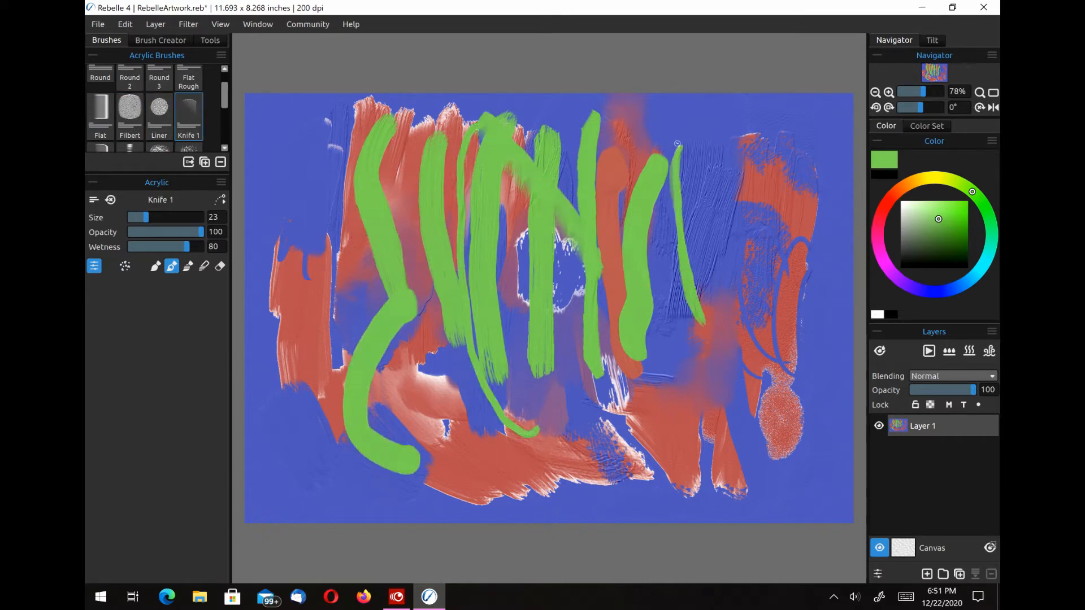
# Paint a broad green stroke down the left part of the canvas and a ridged Rake 1 stroke beside it.
pyautogui.scroll(-2, 158, 107)
pyautogui.click(130, 101)
pyautogui.moveTo(316, 122)
pyautogui.mouseDown()
pyautogui.moveTo(304, 189)
pyautogui.moveTo(350, 367)
pyautogui.mouseUp()
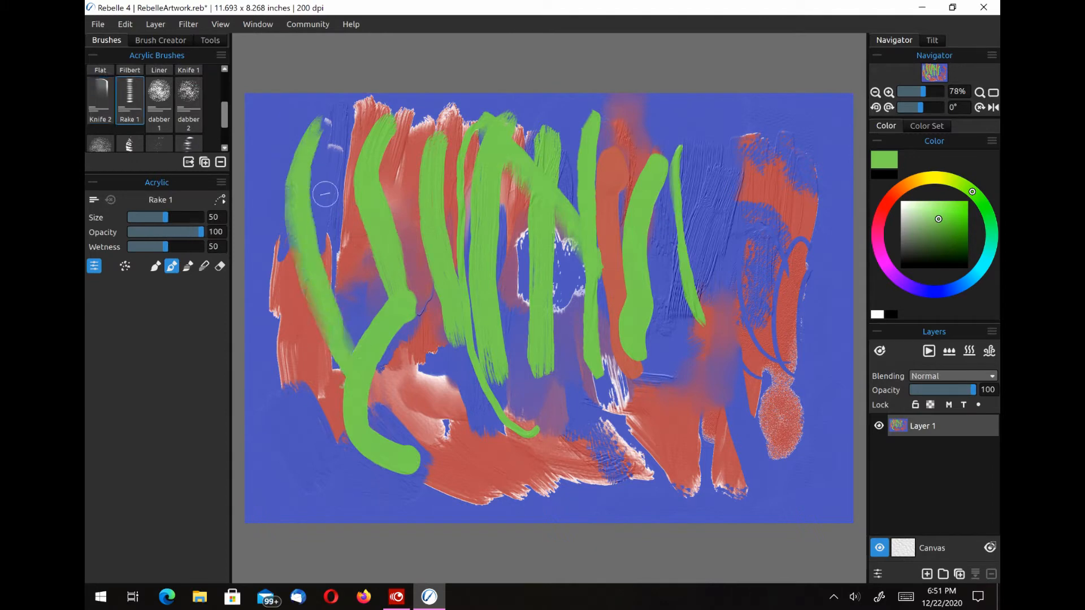
pyautogui.moveTo(318, 164); pyautogui.dragTo(391, 370)
# Stamp green dabs in the lower-left corner of the canvas with the acrylic dabber 1 brush.
pyautogui.click(159, 105)
pyautogui.moveTo(285, 419); pyautogui.dragTo(302, 457)
pyautogui.click(342, 475)
pyautogui.click(369, 497)
# Stamp green dabs along the upper-left edge of the canvas with dabber 2, and add dabber 3 paint beside them.
pyautogui.click(189, 104)
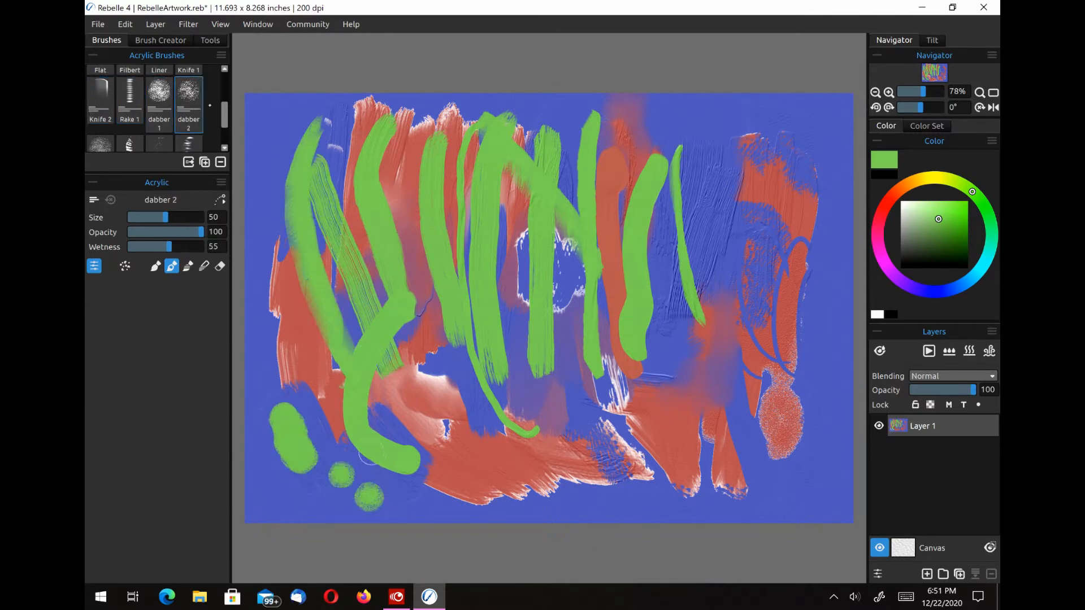
pyautogui.click(275, 143)
pyautogui.moveTo(281, 215); pyautogui.dragTo(284, 236)
pyautogui.click(282, 266)
pyautogui.click(279, 159)
pyautogui.scroll(-2, 210, 113)
pyautogui.click(100, 108)
pyautogui.moveTo(299, 117)
pyautogui.mouseDown()
pyautogui.moveTo(320, 129)
pyautogui.moveTo(339, 203)
pyautogui.mouseUp()
# Paint green bristled strokes over the upper-left red area with the acrylic Fan 1 and Fan 2 brushes.
pyautogui.click(129, 105)
pyautogui.click(159, 104)
pyautogui.moveTo(417, 135); pyautogui.dragTo(402, 220)
# Paint green zigzag and short strokes over the upper right and right of centre with the acrylic Fan 3 brush.
pyautogui.click(189, 104)
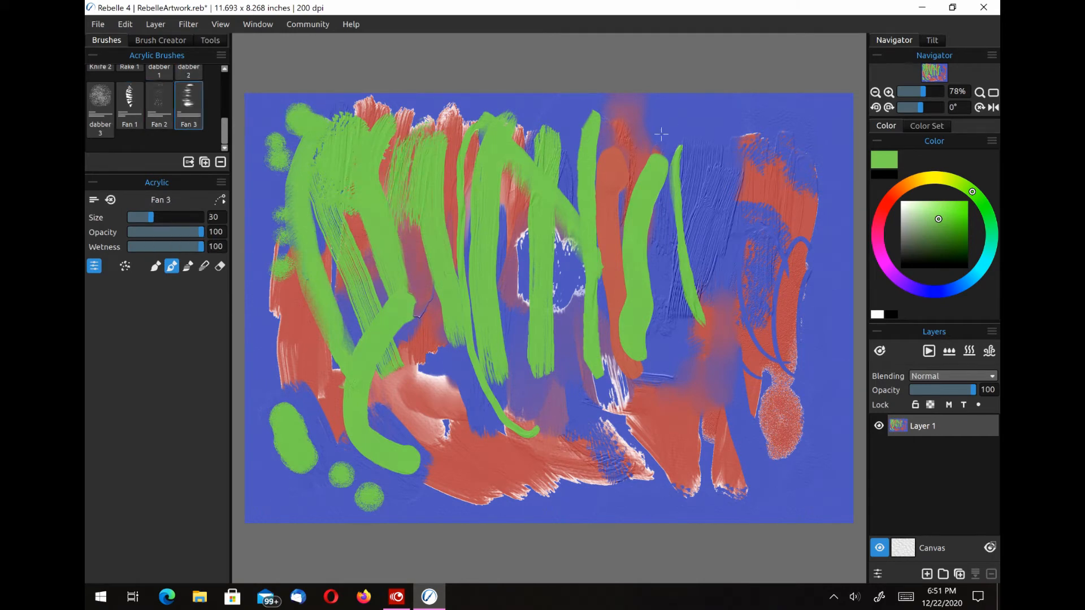
pyautogui.moveTo(729, 125)
pyautogui.mouseDown()
pyautogui.moveTo(765, 165)
pyautogui.moveTo(819, 157)
pyautogui.mouseUp()
pyautogui.moveTo(734, 189); pyautogui.dragTo(705, 278)
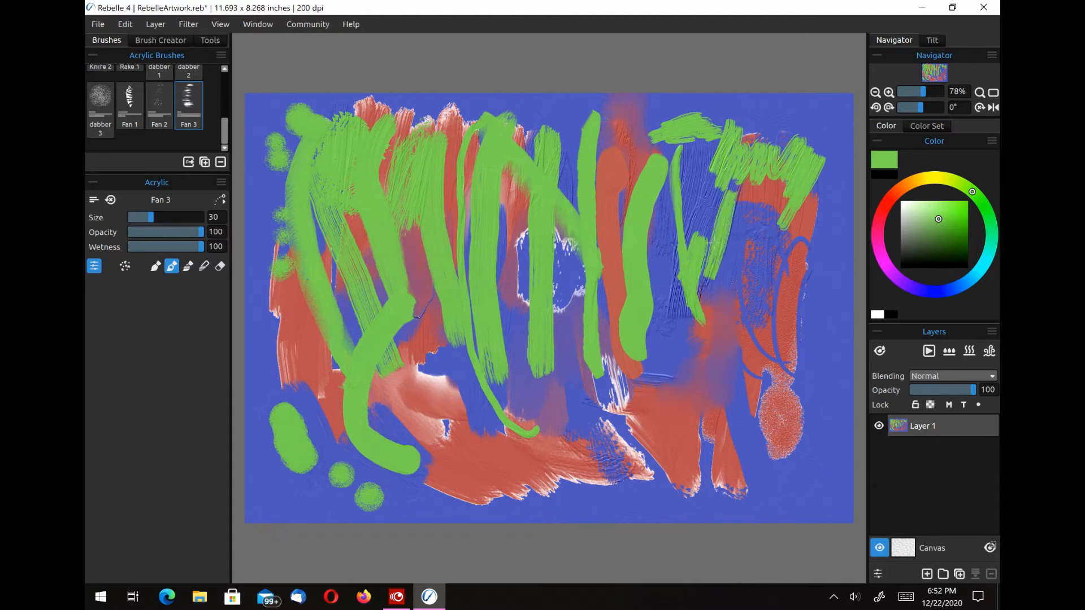
pyautogui.moveTo(666, 244); pyautogui.dragTo(655, 346)
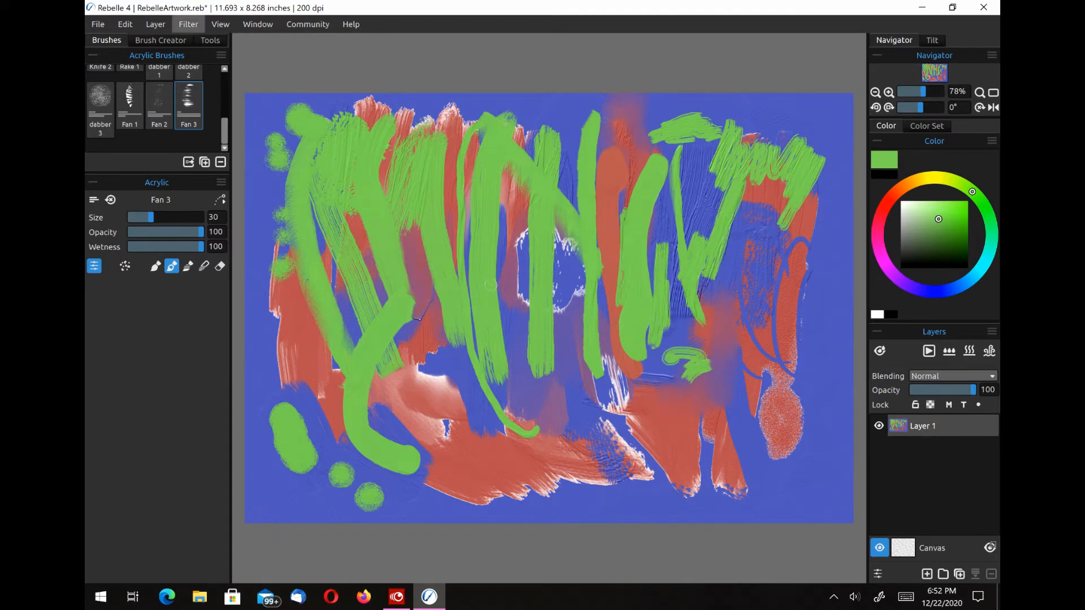
# Create a new blank artwork of 11.693 by 8.268 inches at 200 DPI.
pyautogui.click(217, 38)
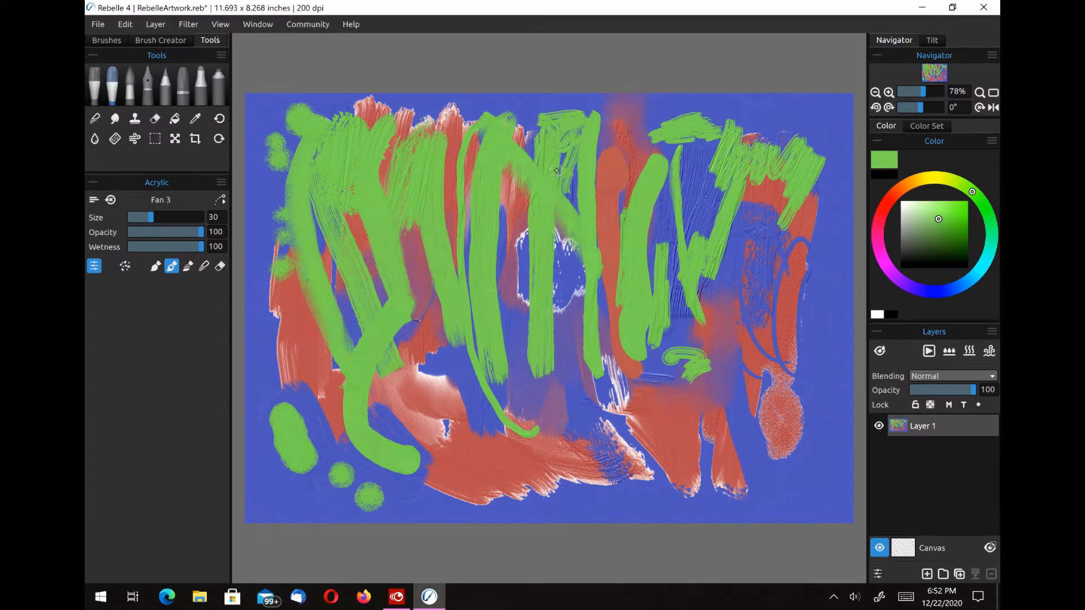
pyautogui.hotkey('ctrl', 'n')
pyautogui.click(565, 325)
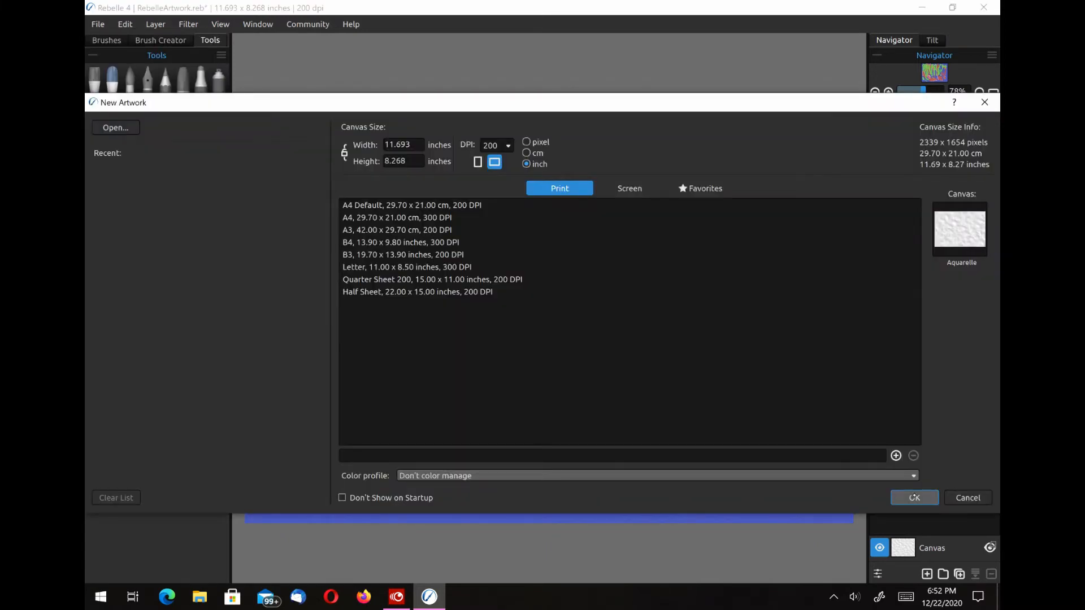
pyautogui.click(914, 497)
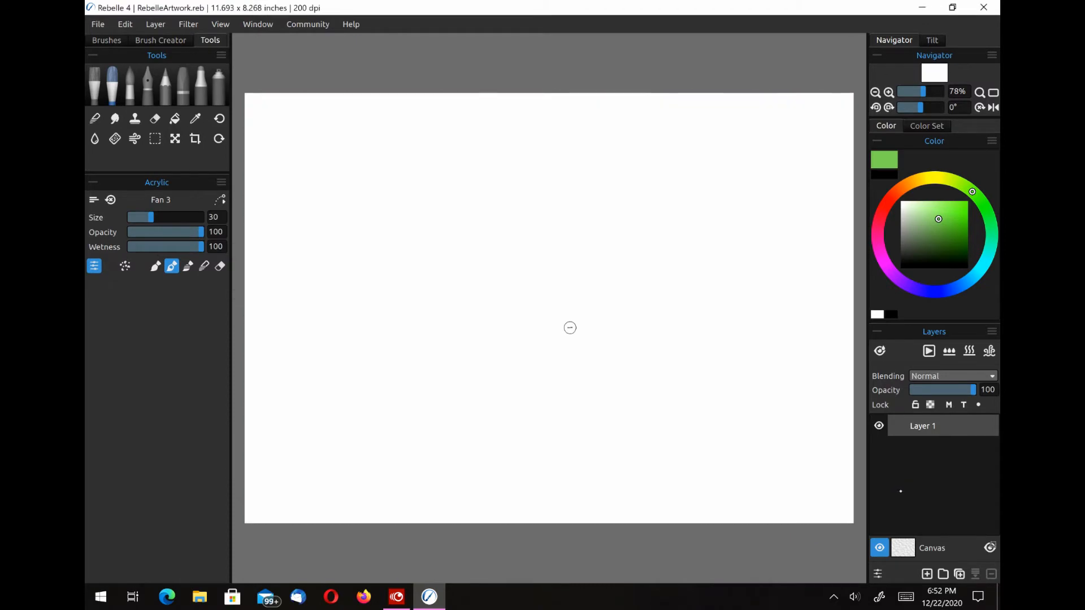
# Switch to the Watercolor brush and look over its brush preset options.
pyautogui.press('b')
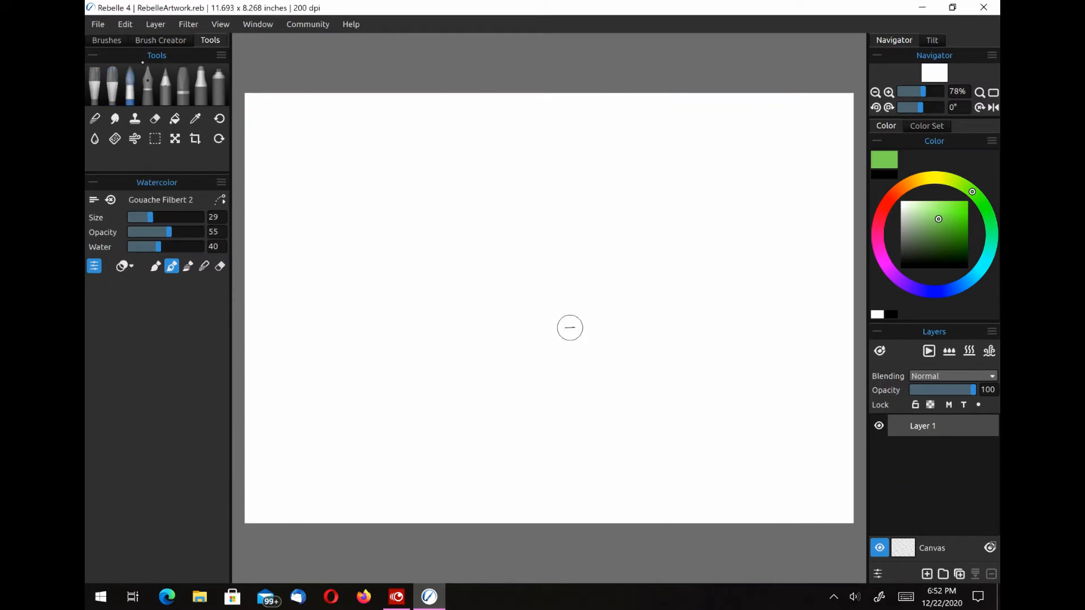
pyautogui.click(222, 182)
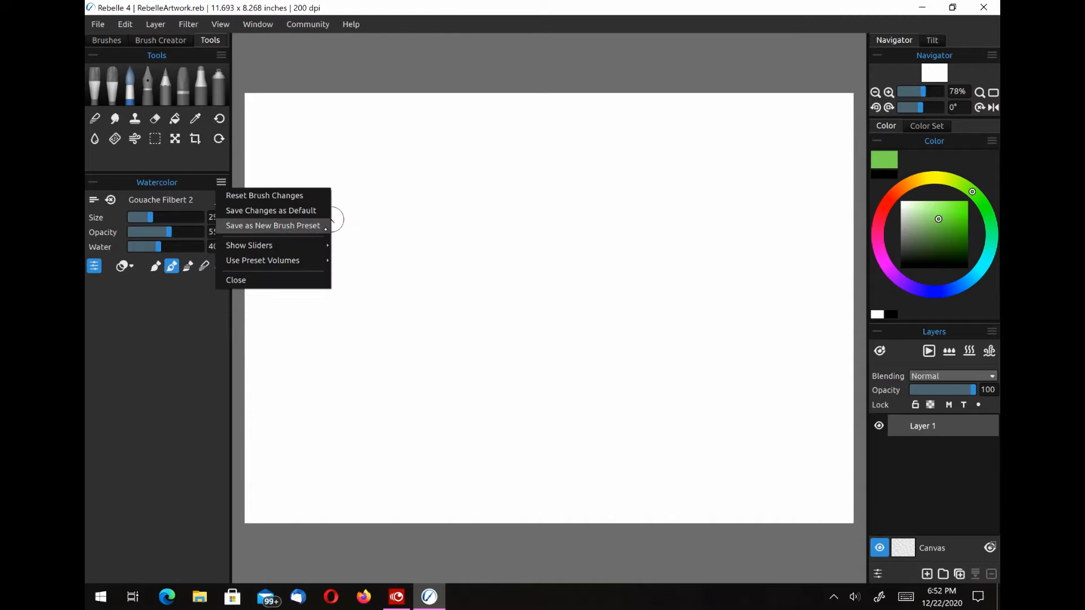
pyautogui.click(366, 282)
pyautogui.click(95, 198)
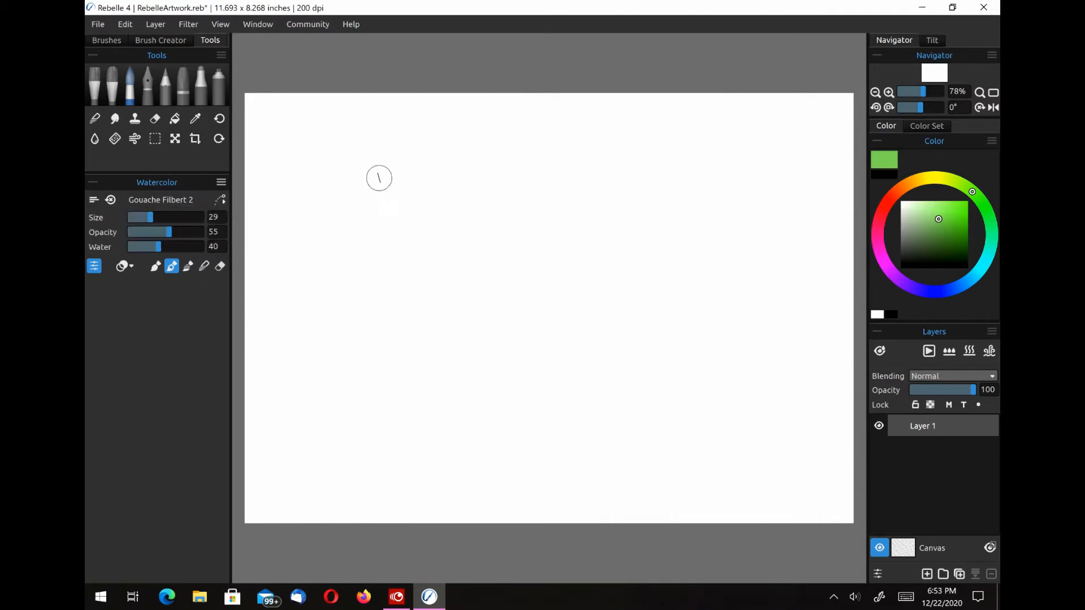
# Paint two green vertical strokes left of centre with the watercolor Liner and Liner 2 brushes.
pyautogui.click(107, 40)
pyautogui.click(100, 104)
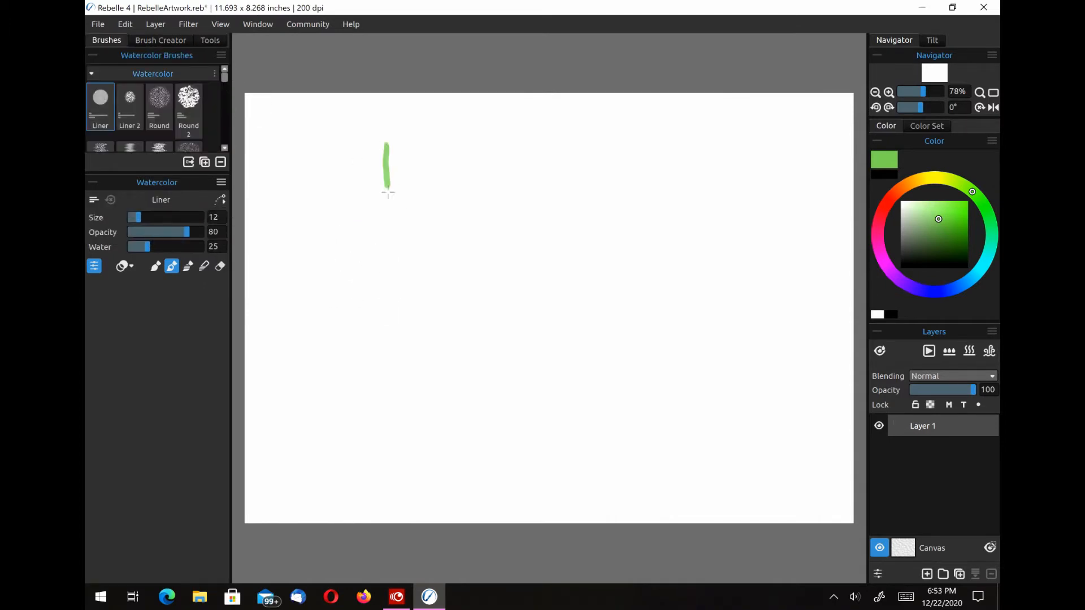
pyautogui.click(129, 105)
pyautogui.moveTo(450, 154); pyautogui.dragTo(442, 242)
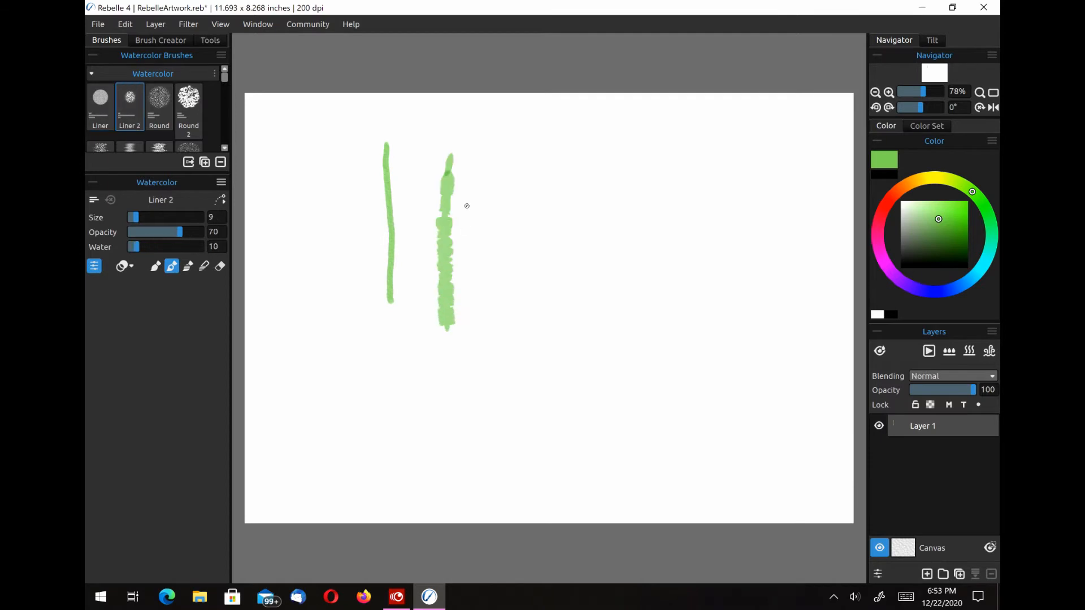
# Paint soft green vertical strokes near the canvas centre with the watercolor Round and Round 2 brushes.
pyautogui.click(159, 105)
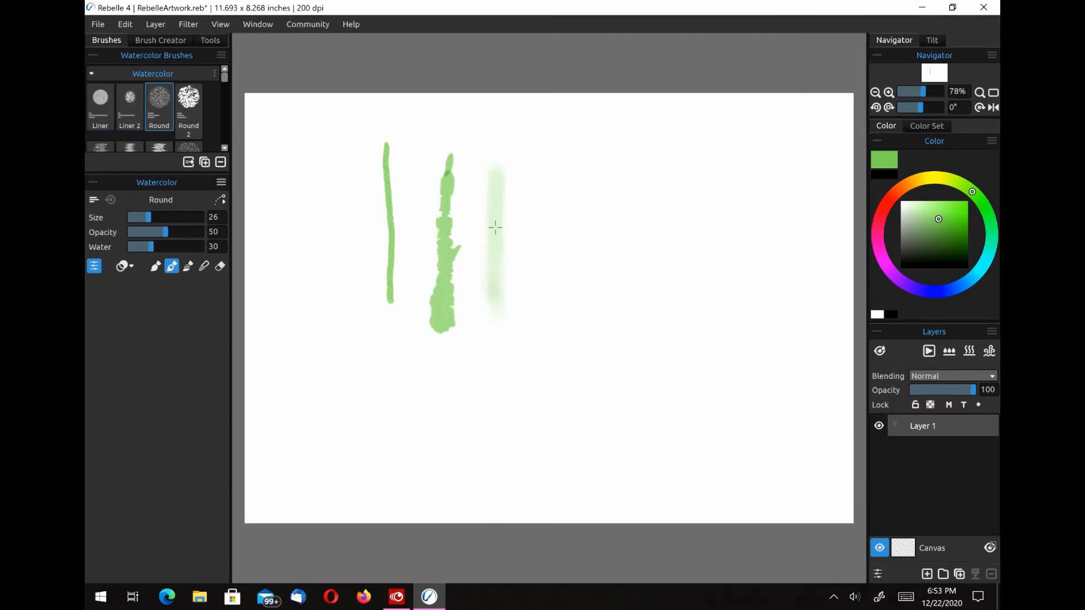
pyautogui.click(188, 105)
pyautogui.moveTo(514, 151); pyautogui.dragTo(516, 252)
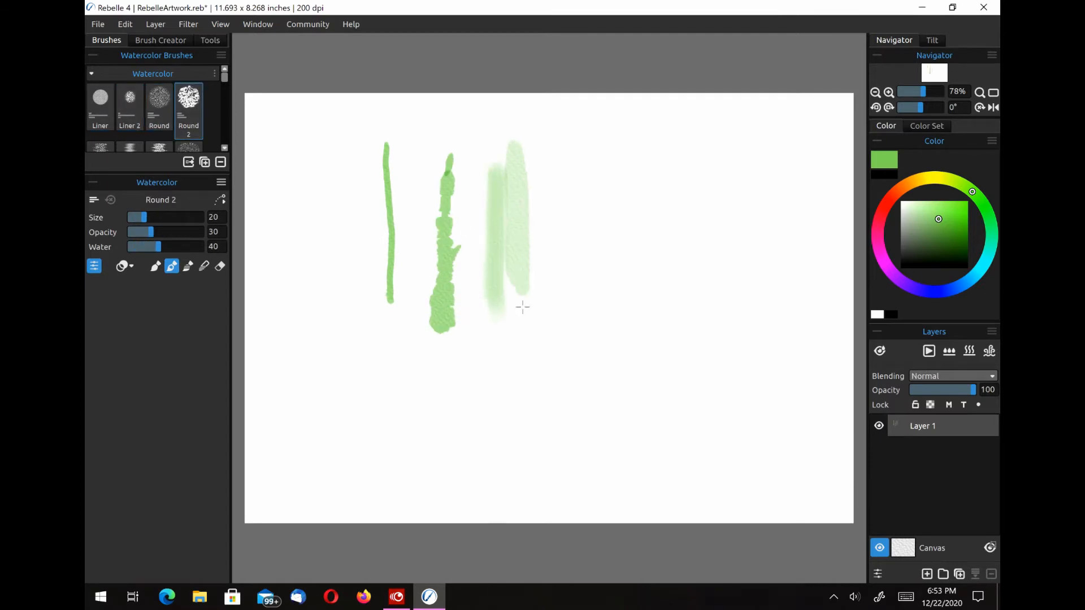
pyautogui.moveTo(523, 307)
pyautogui.mouseDown()
pyautogui.moveTo(533, 169)
pyautogui.moveTo(552, 267)
pyautogui.mouseUp()
# Paint adjoining green strokes with the watercolor Flat brush, and a separate one beside them with water set to 100.
pyautogui.scroll(-1, 169, 110)
pyautogui.click(100, 94)
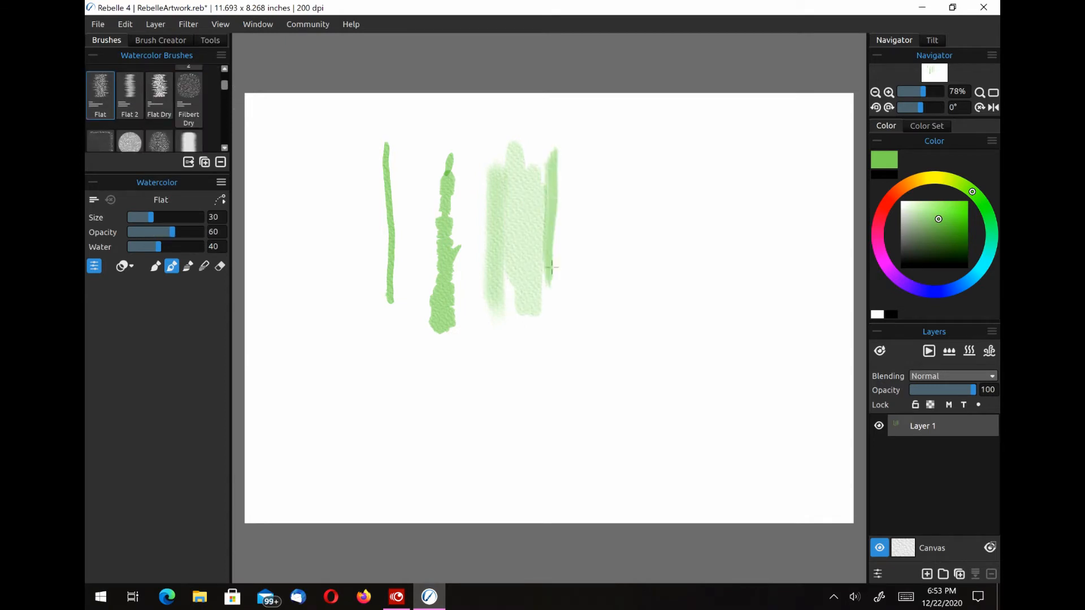
pyautogui.moveTo(564, 153); pyautogui.dragTo(554, 293)
pyautogui.moveTo(581, 151); pyautogui.dragTo(561, 282)
pyautogui.moveTo(609, 145); pyautogui.dragTo(598, 338)
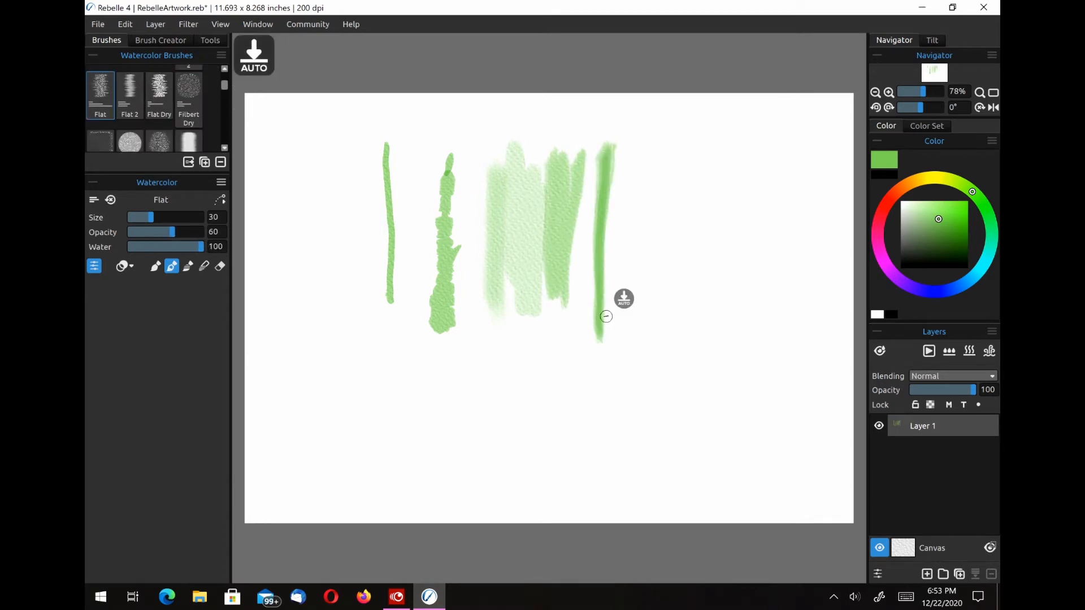
# Paint wide overlapping green strokes right of centre with Flat 2, and more at their right edge with Flat Dry.
pyautogui.click(130, 94)
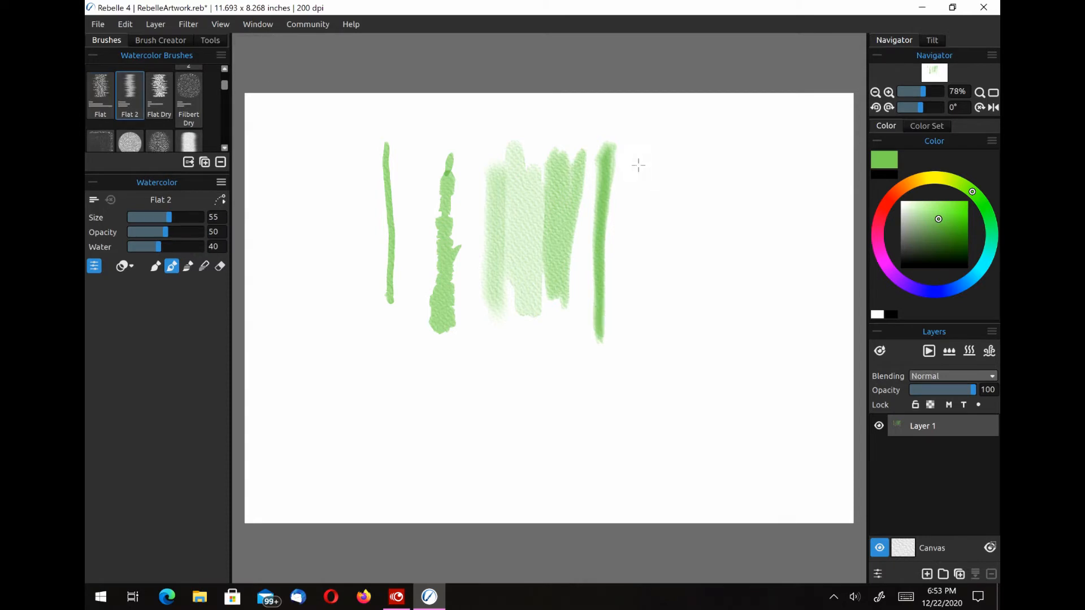
pyautogui.moveTo(637, 161)
pyautogui.mouseDown()
pyautogui.moveTo(629, 332)
pyautogui.moveTo(655, 205)
pyautogui.moveTo(664, 298)
pyautogui.mouseUp()
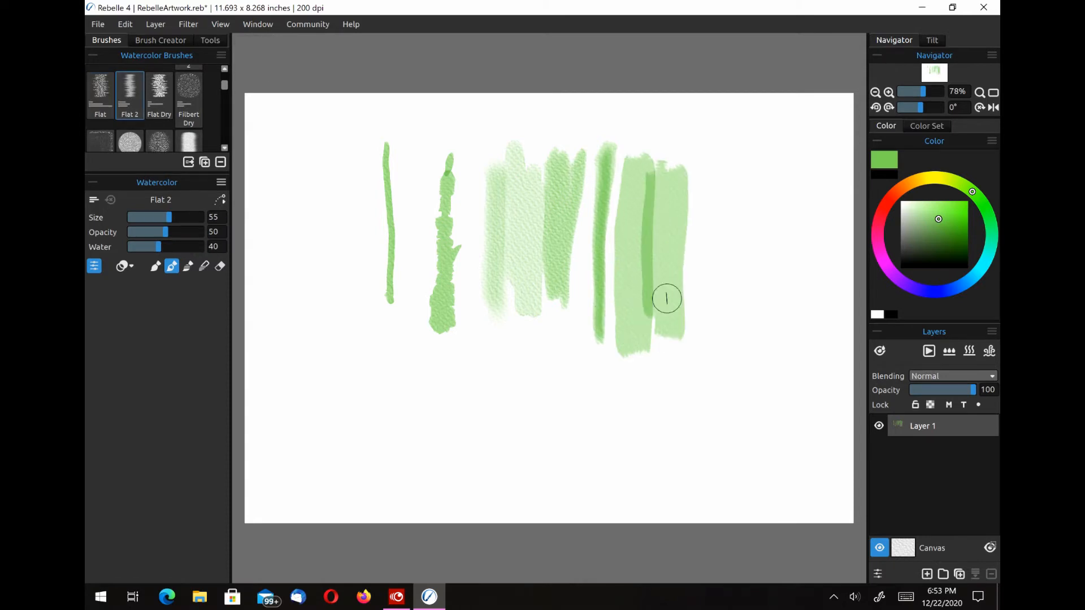
pyautogui.click(159, 95)
pyautogui.moveTo(716, 135); pyautogui.dragTo(680, 311)
pyautogui.moveTo(720, 170); pyautogui.dragTo(707, 302)
# Paint a short green vertical stroke at the far left, and streaky diagonal strokes below the first line with the watercolor Bristle brush.
pyautogui.click(196, 79)
pyautogui.moveTo(337, 207); pyautogui.dragTo(335, 334)
pyautogui.moveTo(225, 85); pyautogui.dragTo(224, 94)
pyautogui.click(100, 77)
pyautogui.moveTo(388, 369); pyautogui.dragTo(423, 439)
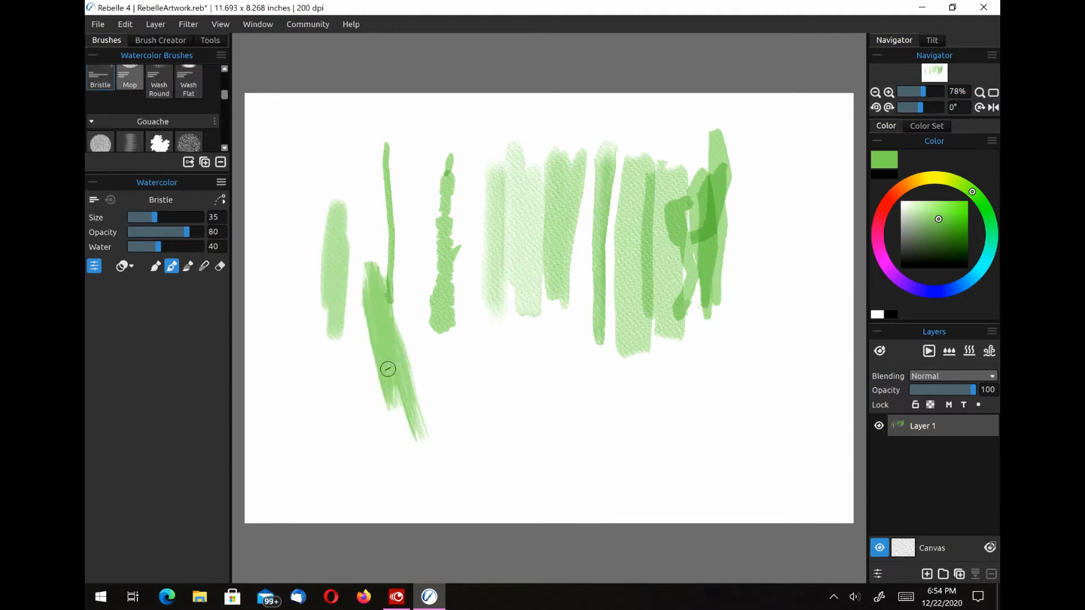
# Paint broad soft green patches across the lower half of the canvas with the watercolor Mop, Wash Round and Wash Flat brushes.
pyautogui.click(129, 79)
pyautogui.moveTo(461, 328)
pyautogui.mouseDown()
pyautogui.moveTo(505, 381)
pyautogui.moveTo(543, 395)
pyautogui.mouseUp()
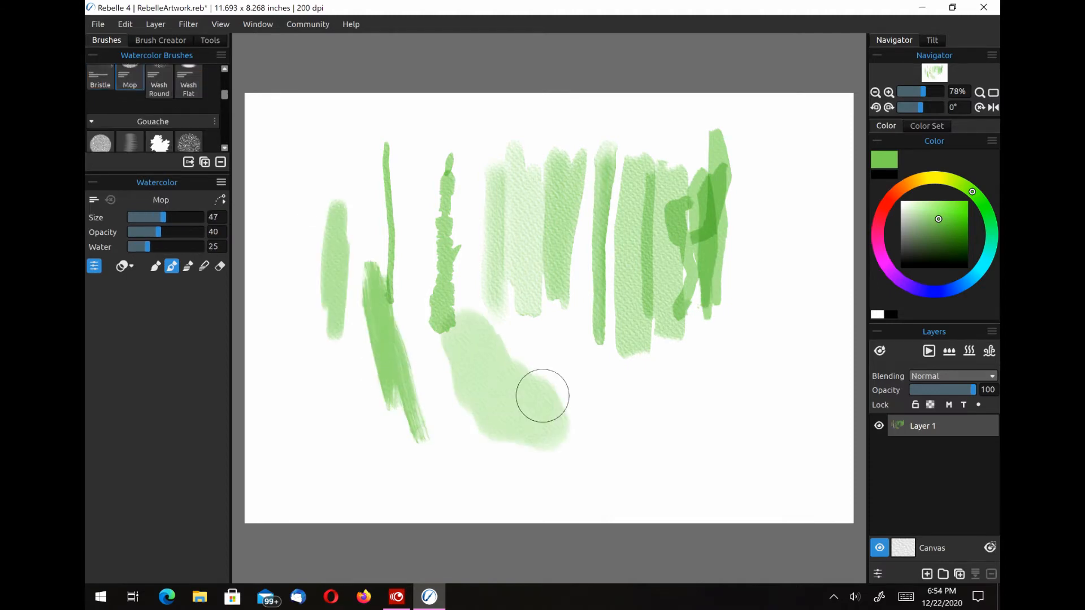
pyautogui.click(159, 81)
pyautogui.moveTo(609, 404)
pyautogui.mouseDown()
pyautogui.moveTo(588, 347)
pyautogui.moveTo(613, 413)
pyautogui.mouseUp()
pyautogui.moveTo(544, 365); pyautogui.dragTo(503, 337)
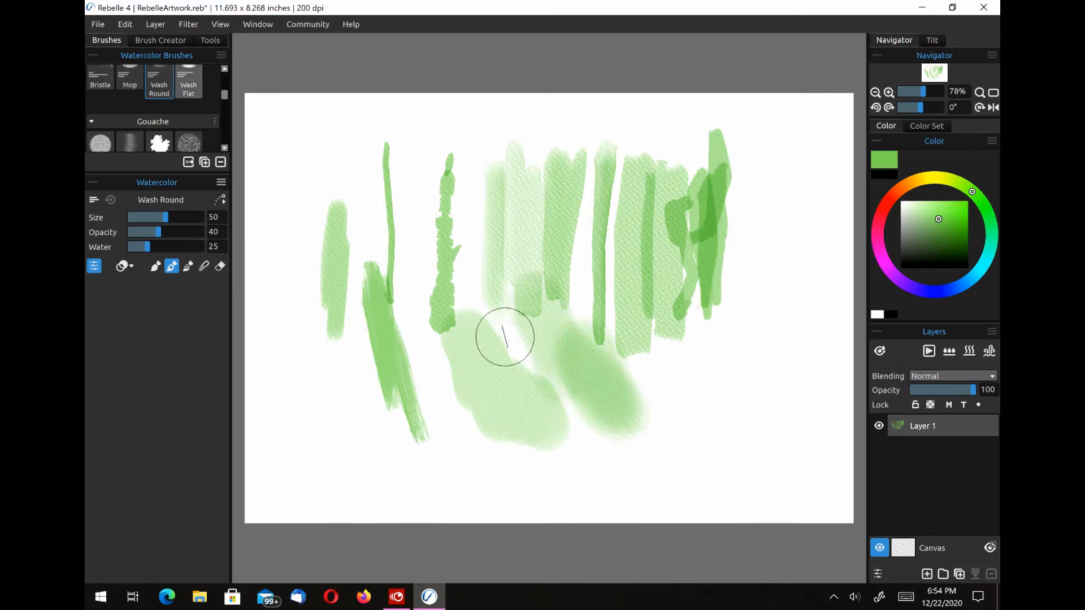
pyautogui.click(188, 80)
pyautogui.moveTo(735, 362)
pyautogui.mouseDown()
pyautogui.moveTo(745, 307)
pyautogui.moveTo(718, 351)
pyautogui.mouseUp()
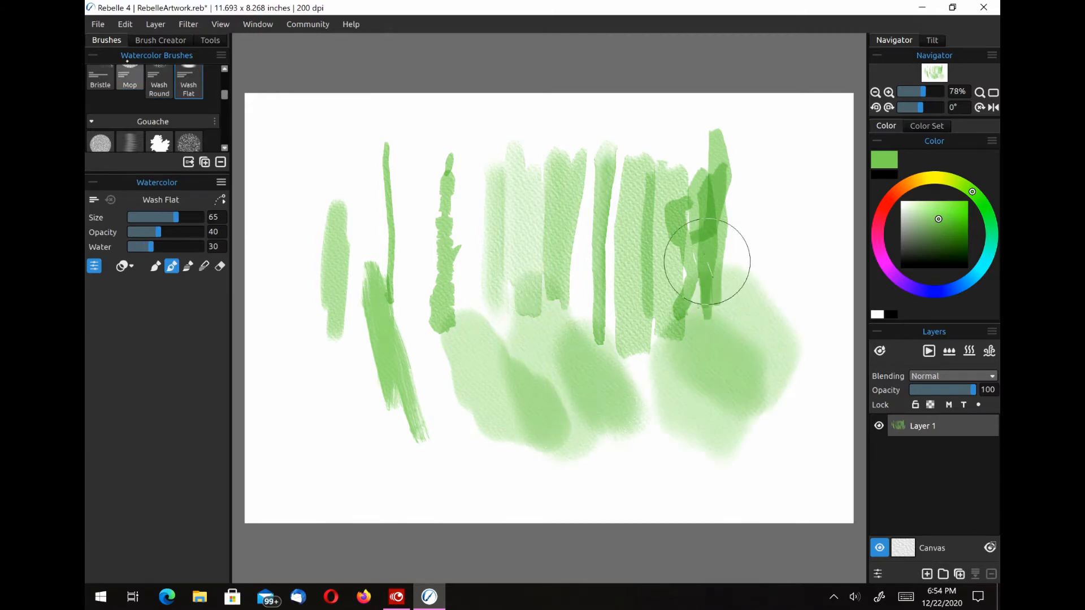
# Paint wide pale vertical strokes with Mop near the canvas's right edge and, with water set to 100, over the third line and right edge.
pyautogui.click(129, 79)
pyautogui.moveTo(769, 148); pyautogui.dragTo(754, 267)
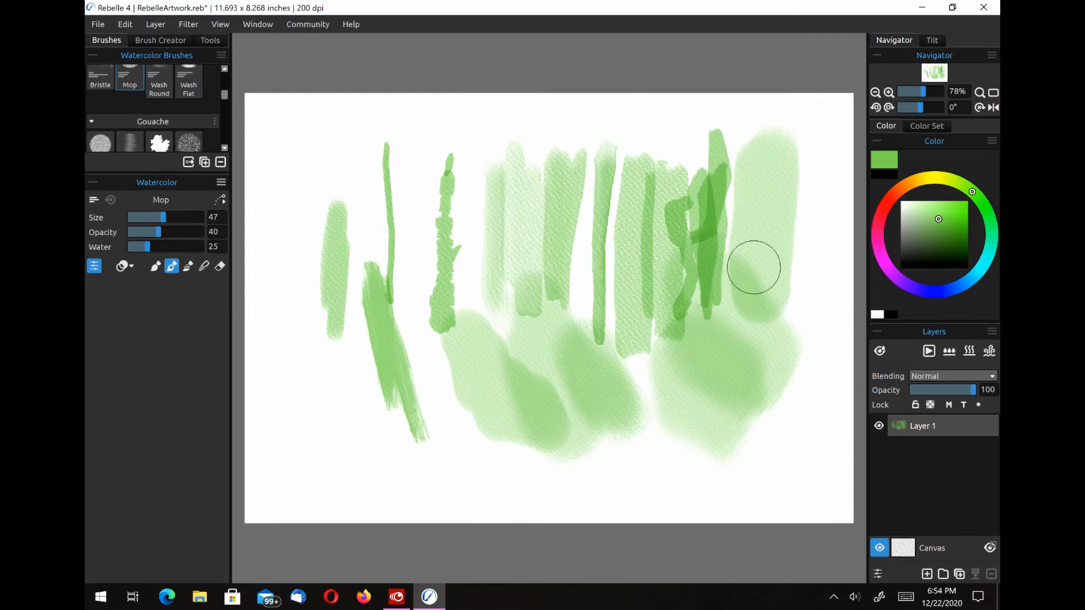
pyautogui.click(202, 247)
pyautogui.moveTo(477, 133)
pyautogui.mouseDown()
pyautogui.moveTo(470, 332)
pyautogui.moveTo(472, 148)
pyautogui.mouseUp()
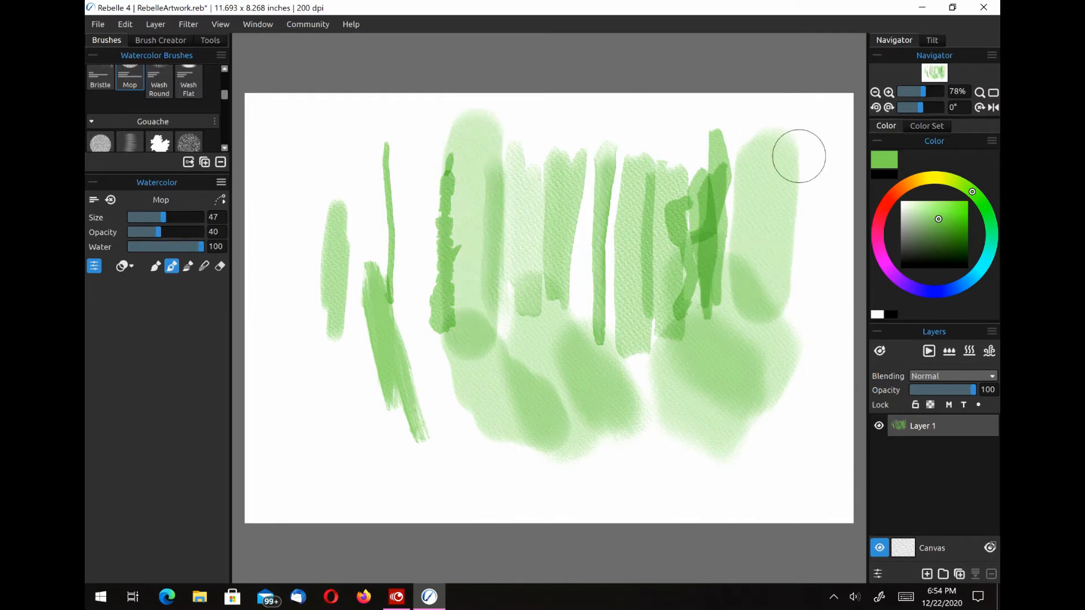
pyautogui.moveTo(799, 156)
pyautogui.mouseDown()
pyautogui.moveTo(778, 367)
pyautogui.moveTo(761, 343)
pyautogui.mouseUp()
pyautogui.moveTo(816, 222); pyautogui.dragTo(794, 406)
# Wet the green strokes around the canvas centre with the Water tool, and show the Tilt controls.
pyautogui.click(212, 40)
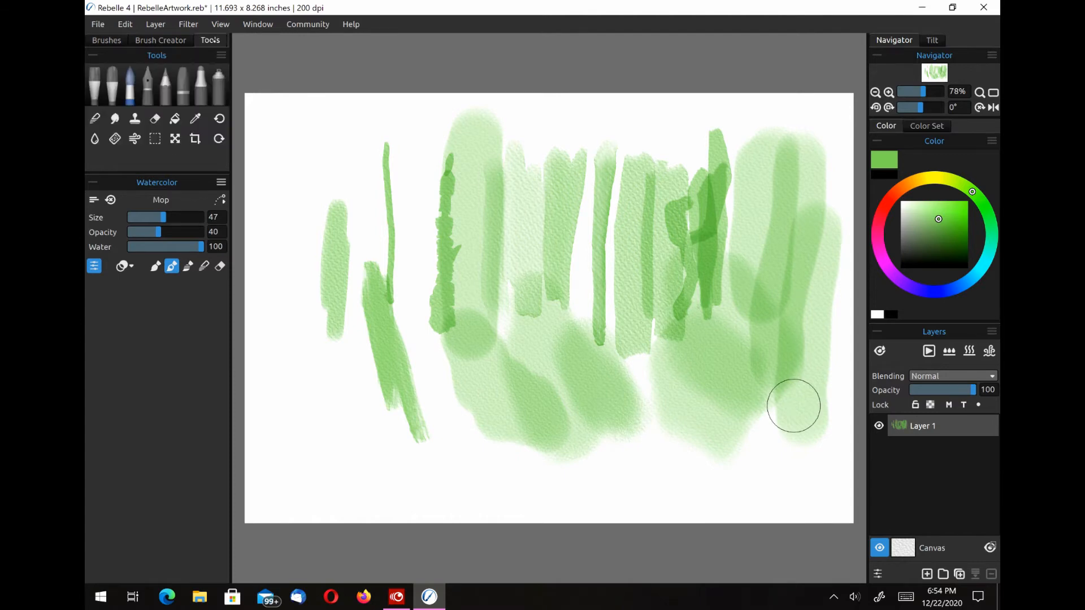
pyautogui.click(95, 139)
pyautogui.moveTo(577, 145); pyautogui.dragTo(565, 254)
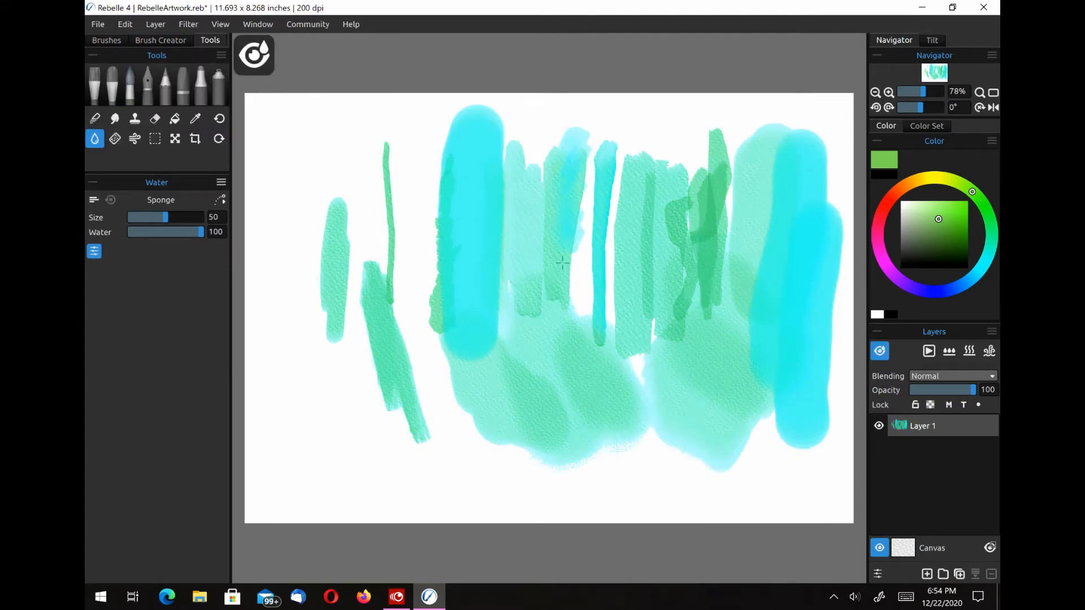
pyautogui.moveTo(624, 149); pyautogui.dragTo(604, 362)
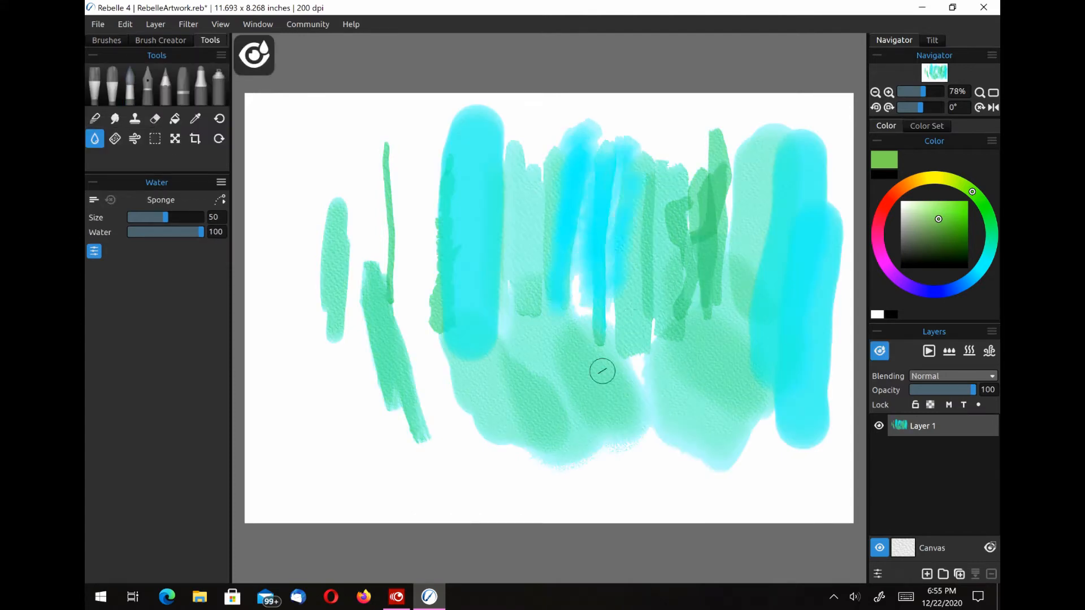
pyautogui.press('t')
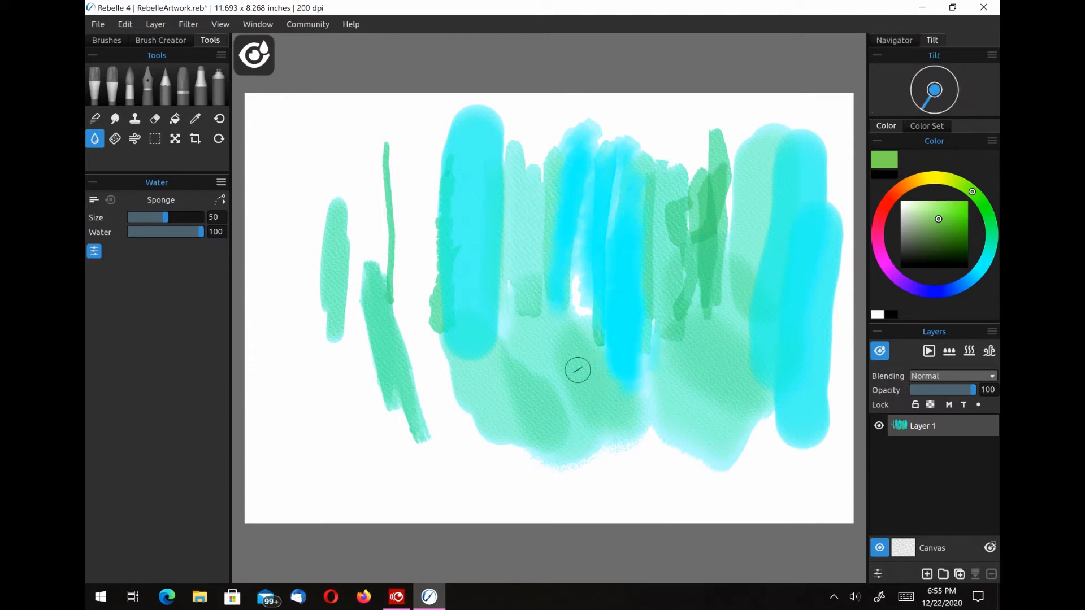
# Activate the Blow tool, and paint a wide pale green watercolor Mop stroke at the canvas's upper left.
pyautogui.click(135, 138)
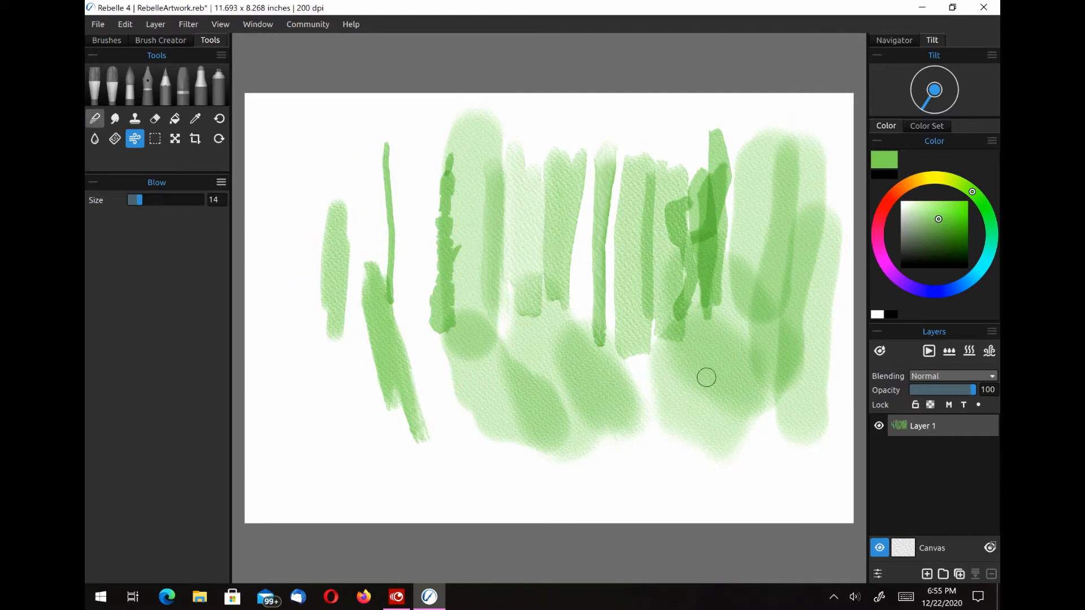
pyautogui.click(129, 85)
pyautogui.moveTo(355, 150); pyautogui.dragTo(351, 263)
# Paint darker green vertical strokes down the centre of the canvas with the watercolor Round brush.
pyautogui.click(106, 40)
pyautogui.moveTo(224, 94); pyautogui.dragTo(225, 77)
pyautogui.click(163, 101)
pyautogui.moveTo(585, 150)
pyautogui.mouseDown()
pyautogui.moveTo(582, 363)
pyautogui.moveTo(601, 191)
pyautogui.mouseUp()
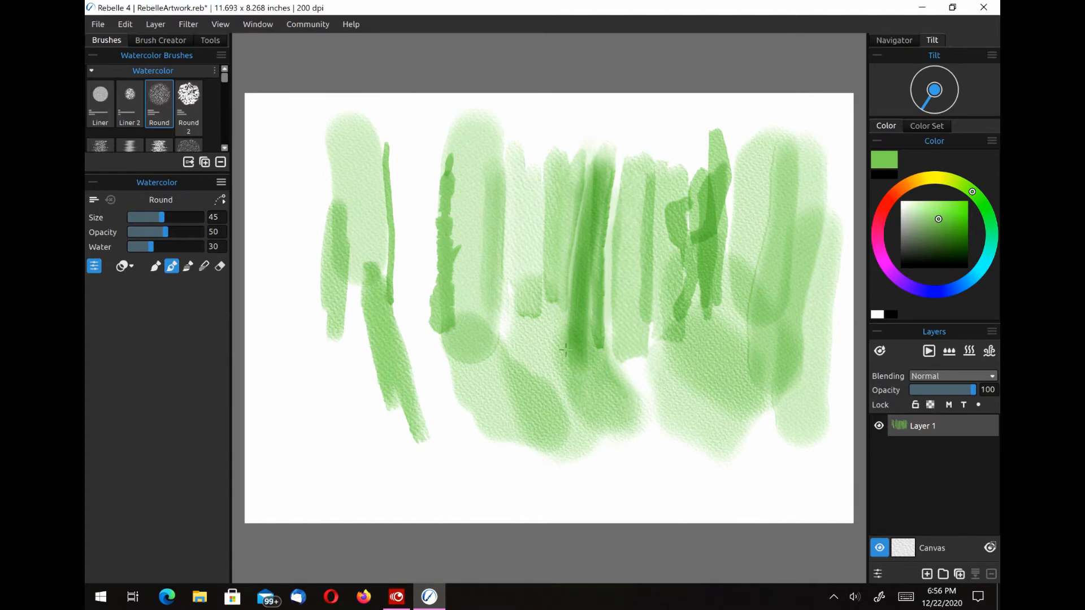
# Set the Round brush's water to 100 and paint soft green vertical strokes over both the left and right areas of the painting.
pyautogui.click(201, 246)
pyautogui.moveTo(330, 161); pyautogui.dragTo(313, 303)
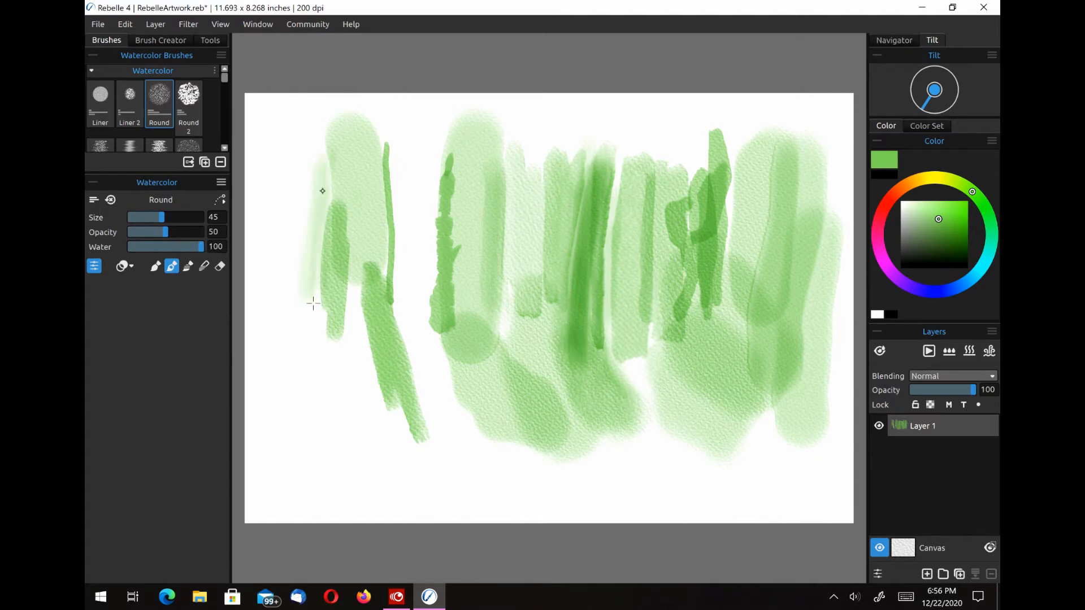
pyautogui.moveTo(321, 229); pyautogui.dragTo(312, 336)
pyautogui.moveTo(419, 184)
pyautogui.mouseDown()
pyautogui.moveTo(400, 268)
pyautogui.moveTo(394, 221)
pyautogui.moveTo(382, 319)
pyautogui.mouseUp()
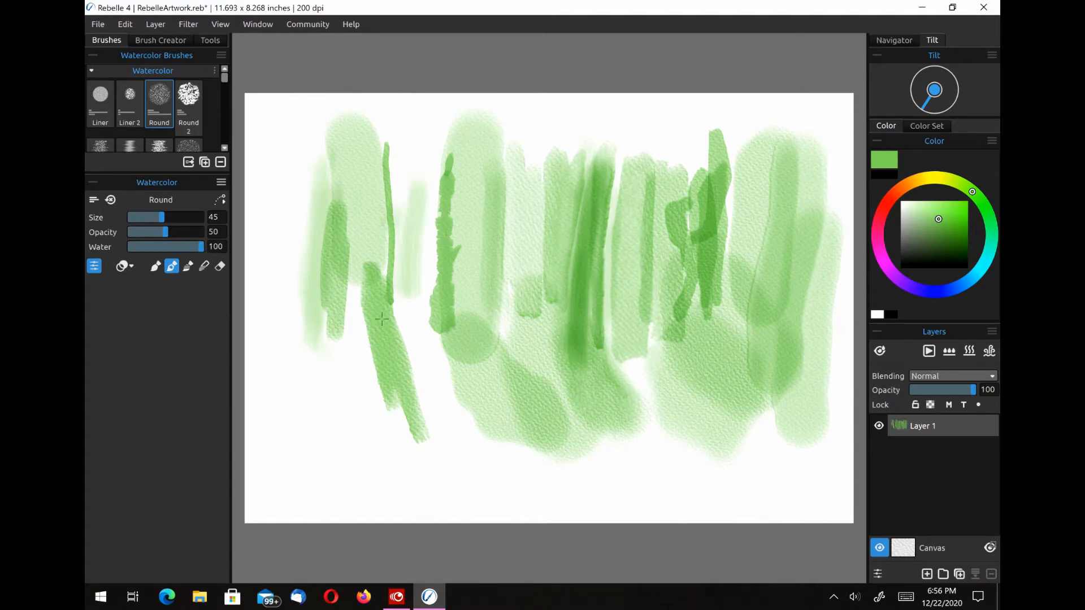
pyautogui.moveTo(397, 202)
pyautogui.mouseDown()
pyautogui.moveTo(389, 302)
pyautogui.moveTo(416, 392)
pyautogui.mouseUp()
pyautogui.moveTo(762, 172); pyautogui.dragTo(759, 260)
pyautogui.moveTo(746, 192); pyautogui.dragTo(732, 287)
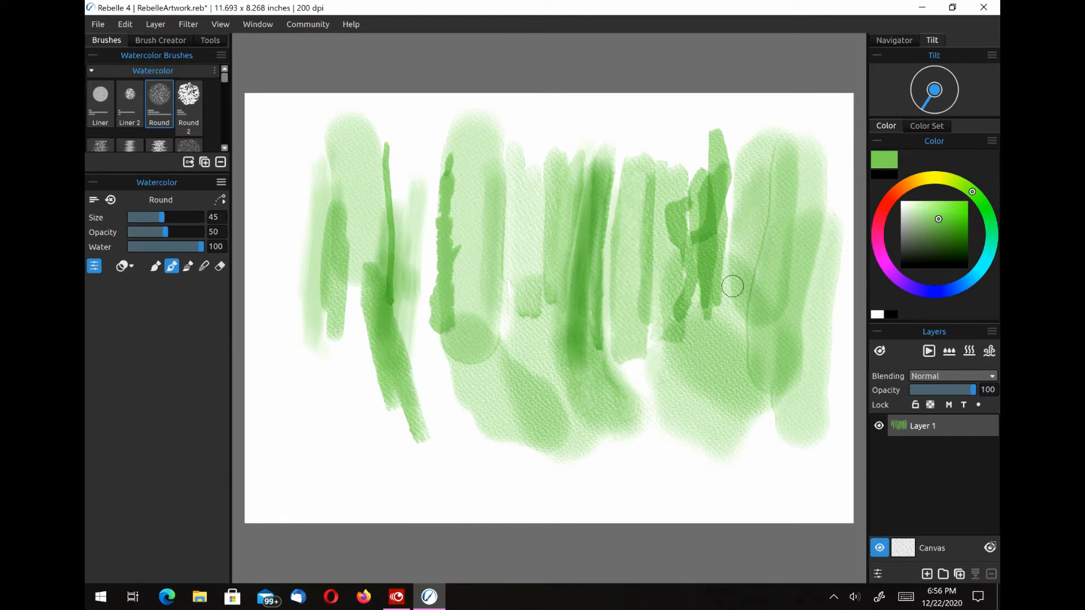
pyautogui.moveTo(733, 167); pyautogui.dragTo(716, 252)
# Paint overlapping green vertical strokes at the canvas's left side with Round 2, with its water set to 100 for the lower ones.
pyautogui.click(188, 107)
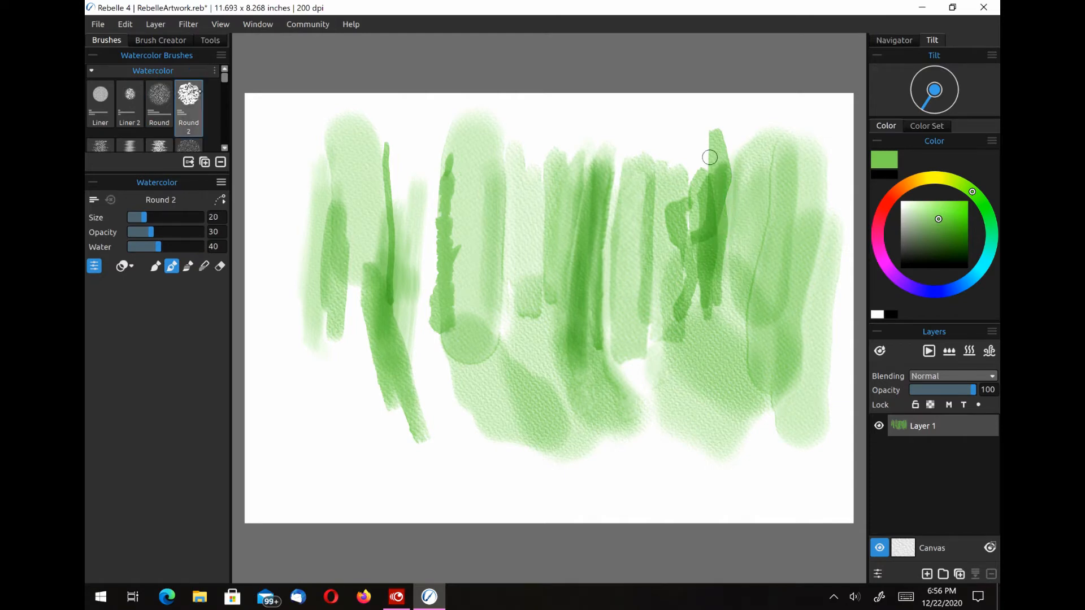
pyautogui.moveTo(297, 161); pyautogui.dragTo(297, 246)
pyautogui.moveTo(296, 321)
pyautogui.mouseDown()
pyautogui.moveTo(298, 151)
pyautogui.moveTo(296, 328)
pyautogui.moveTo(309, 165)
pyautogui.moveTo(292, 328)
pyautogui.mouseUp()
pyautogui.click(177, 247)
pyautogui.moveTo(285, 190)
pyautogui.mouseDown()
pyautogui.moveTo(309, 321)
pyautogui.moveTo(356, 297)
pyautogui.moveTo(340, 310)
pyautogui.moveTo(367, 395)
pyautogui.moveTo(401, 383)
pyautogui.moveTo(375, 351)
pyautogui.moveTo(419, 320)
pyautogui.moveTo(356, 296)
pyautogui.moveTo(342, 392)
pyautogui.moveTo(321, 345)
pyautogui.mouseUp()
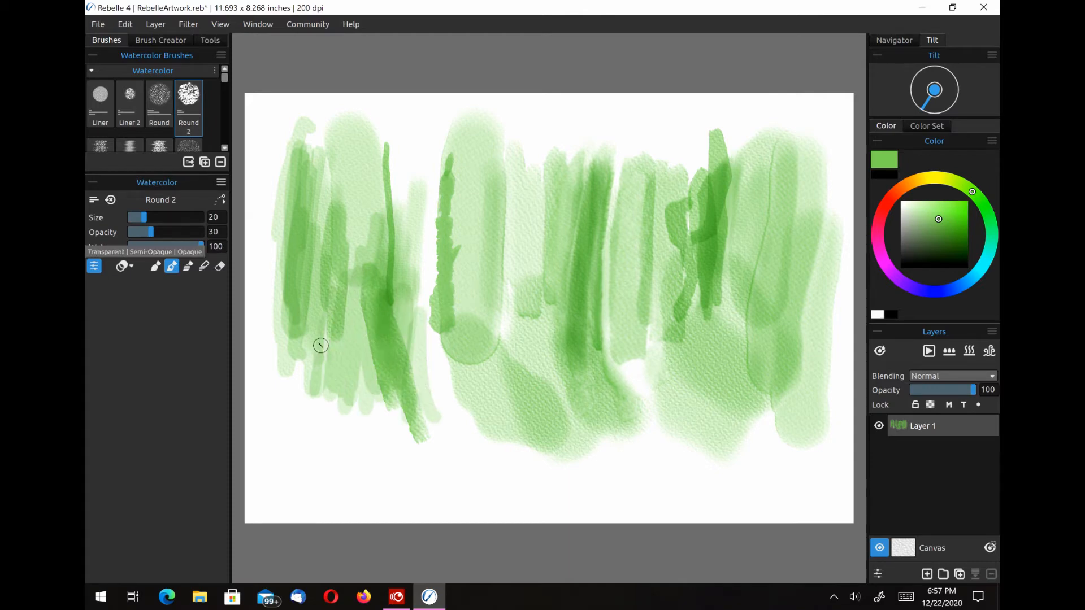
# Set the brush's paint mode to Transparent and add overlapping green vertical strokes along the canvas's far left edge.
pyautogui.click(125, 266)
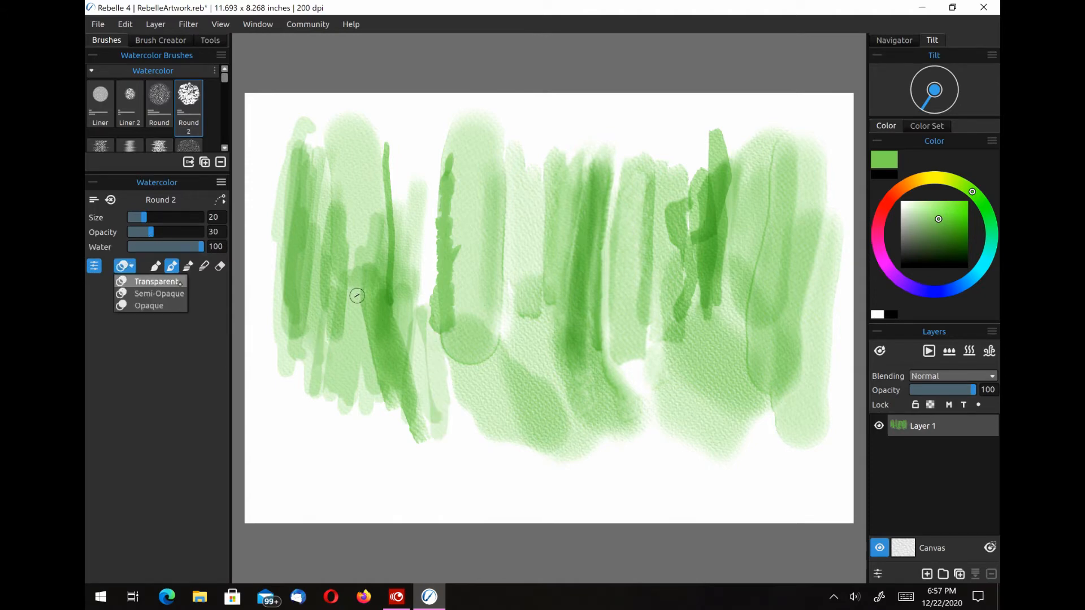
pyautogui.click(169, 280)
pyautogui.moveTo(277, 177)
pyautogui.mouseDown()
pyautogui.moveTo(263, 324)
pyautogui.moveTo(281, 180)
pyautogui.moveTo(310, 382)
pyautogui.mouseUp()
pyautogui.moveTo(265, 299)
pyautogui.mouseDown()
pyautogui.moveTo(270, 427)
pyautogui.moveTo(283, 430)
pyautogui.moveTo(271, 420)
pyautogui.moveTo(321, 361)
pyautogui.mouseUp()
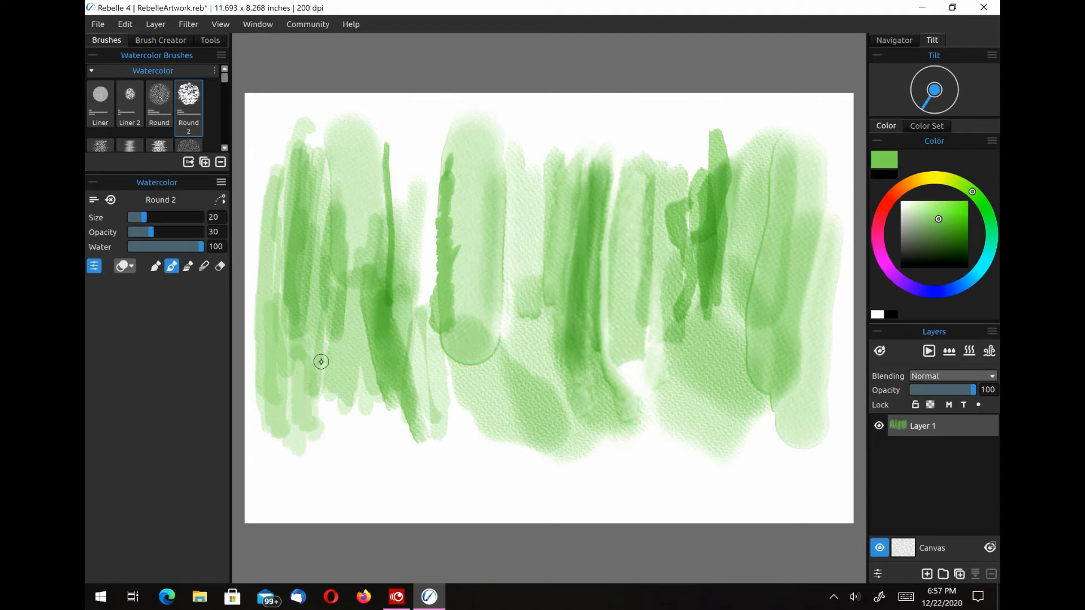
# Paint more Round 2 vertical strokes on both sides of the wide pale stroke left of the canvas centre.
pyautogui.moveTo(396, 222); pyautogui.dragTo(409, 144)
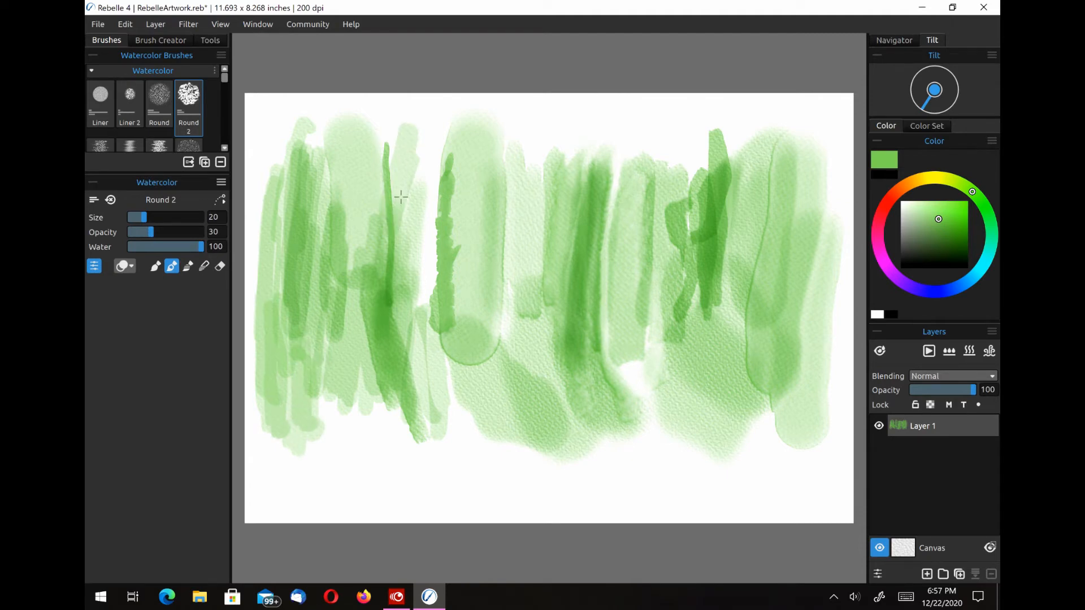
pyautogui.moveTo(401, 196); pyautogui.dragTo(407, 215)
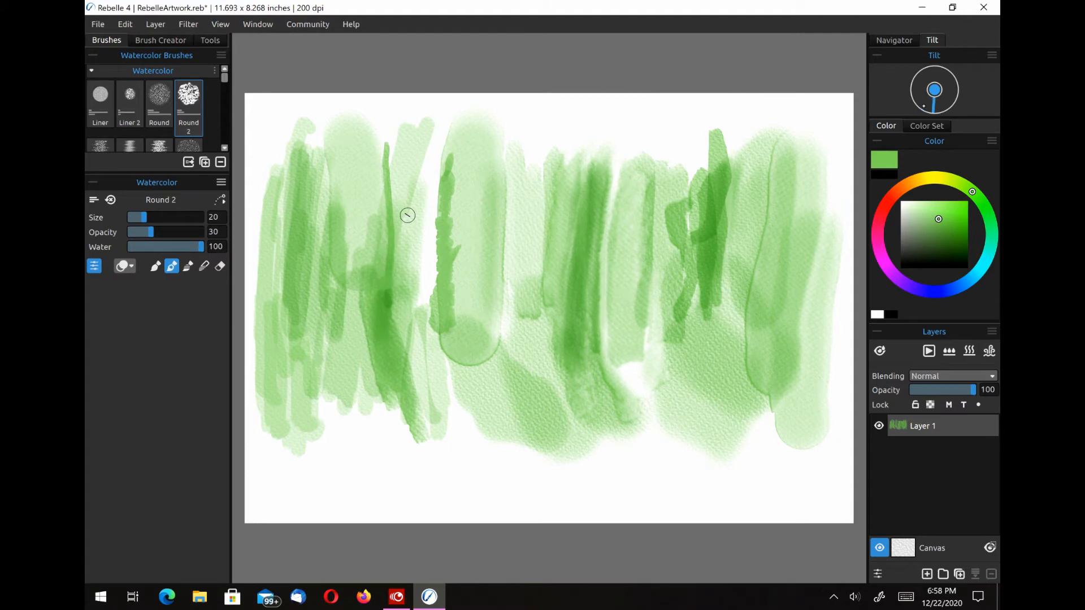
pyautogui.moveTo(504, 142); pyautogui.dragTo(504, 374)
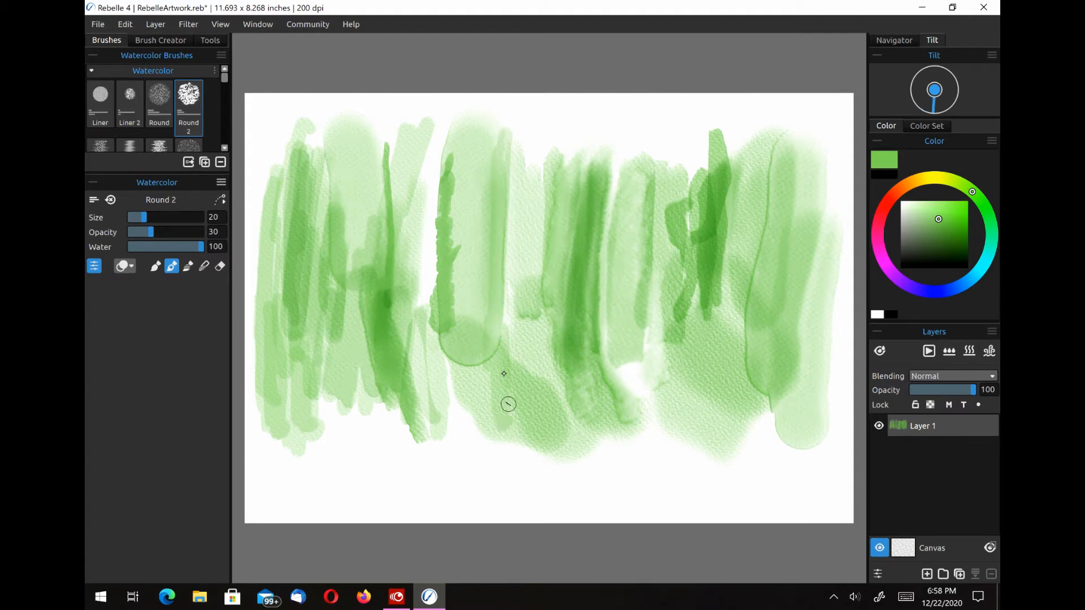
pyautogui.moveTo(426, 148); pyautogui.dragTo(419, 302)
pyautogui.moveTo(431, 194); pyautogui.dragTo(436, 372)
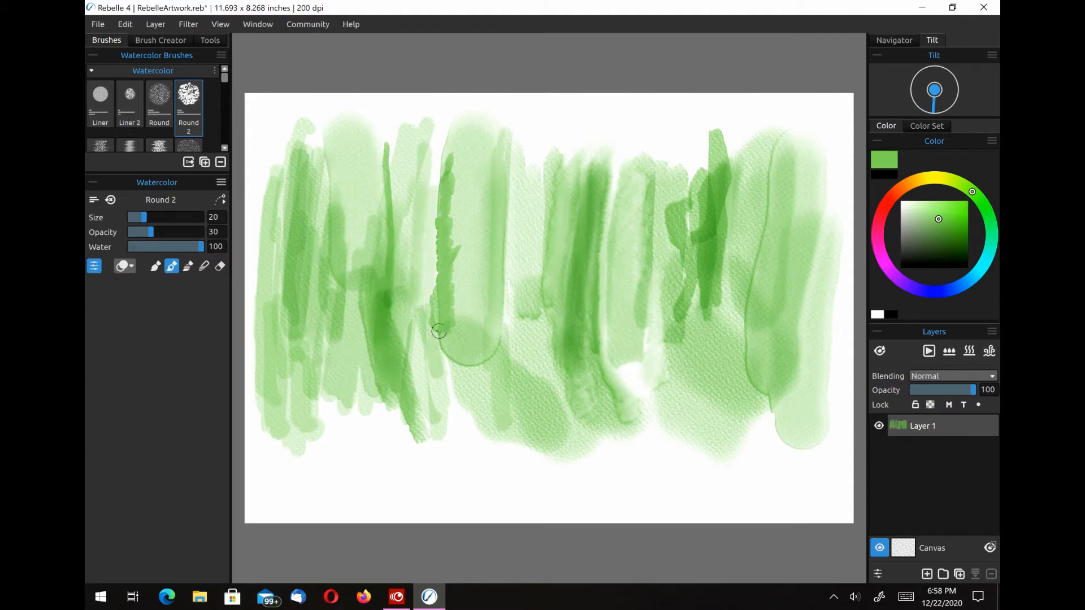
# Paint green diagonal strokes along the lower canvas with Gouache Liner right of centre and Gouache Liner 2 left of centre.
pyautogui.click(225, 112)
pyautogui.moveTo(225, 111)
pyautogui.mouseDown()
pyautogui.moveTo(225, 93)
pyautogui.moveTo(225, 101)
pyautogui.mouseUp()
pyautogui.click(105, 113)
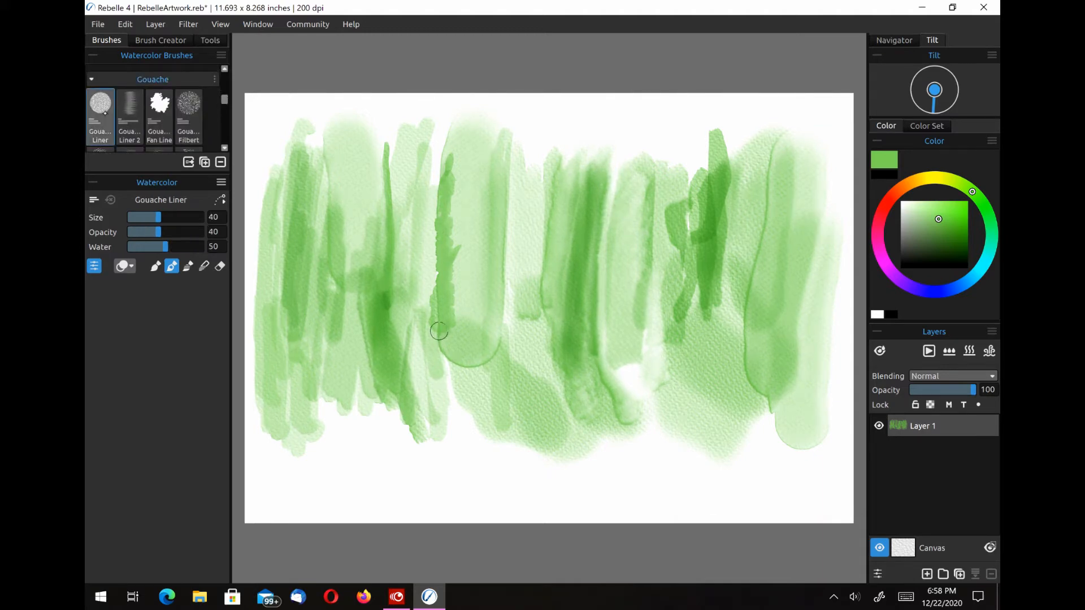
pyautogui.moveTo(637, 417)
pyautogui.mouseDown()
pyautogui.moveTo(638, 377)
pyautogui.moveTo(662, 441)
pyautogui.moveTo(650, 371)
pyautogui.moveTo(663, 412)
pyautogui.mouseUp()
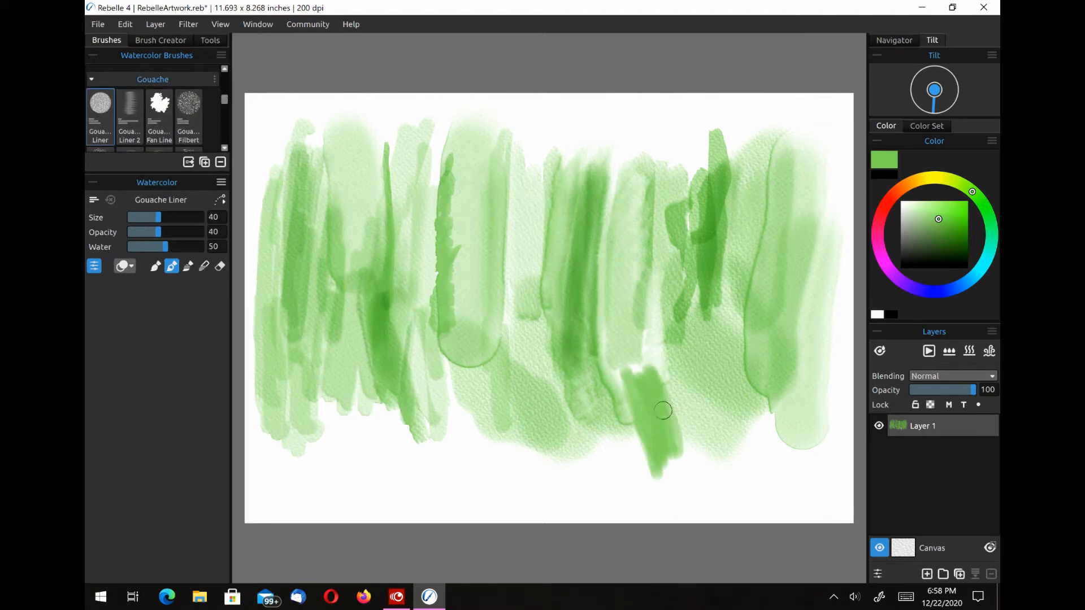
pyautogui.click(129, 116)
pyautogui.moveTo(438, 449)
pyautogui.mouseDown()
pyautogui.moveTo(489, 470)
pyautogui.moveTo(444, 417)
pyautogui.moveTo(446, 396)
pyautogui.moveTo(522, 474)
pyautogui.moveTo(451, 402)
pyautogui.moveTo(491, 437)
pyautogui.mouseUp()
# Scribble green marks near the canvas's lower edge with Gouache Fan Line right of centre and Gouache Filbert at the left.
pyautogui.click(159, 116)
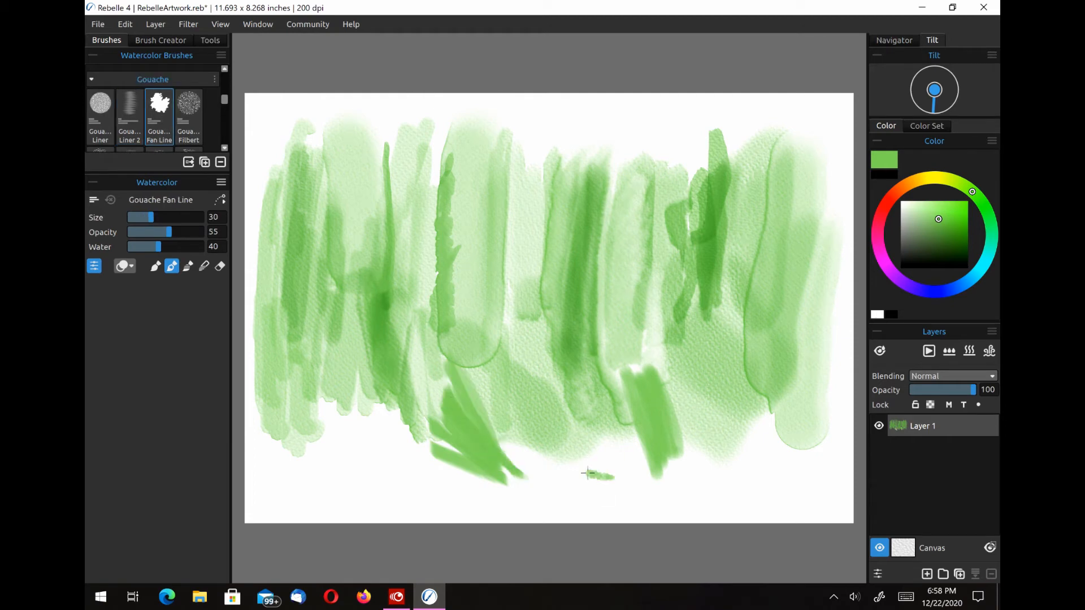
pyautogui.moveTo(588, 473)
pyautogui.mouseDown()
pyautogui.moveTo(633, 458)
pyautogui.moveTo(674, 489)
pyautogui.moveTo(680, 447)
pyautogui.mouseUp()
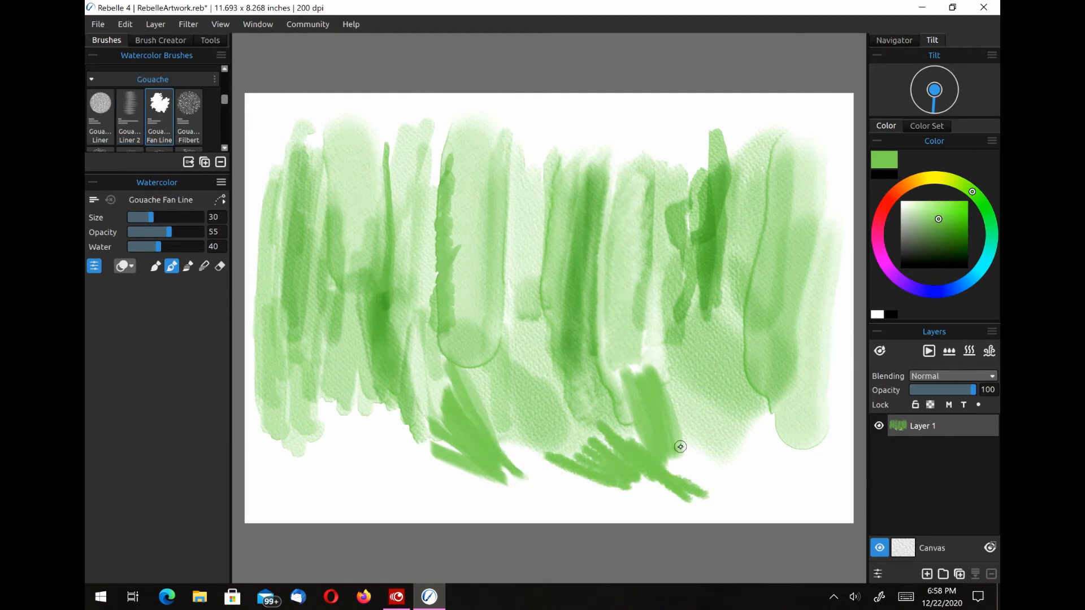
pyautogui.click(191, 91)
pyautogui.moveTo(365, 466)
pyautogui.mouseDown()
pyautogui.moveTo(412, 435)
pyautogui.moveTo(441, 463)
pyautogui.moveTo(482, 421)
pyautogui.moveTo(545, 506)
pyautogui.mouseUp()
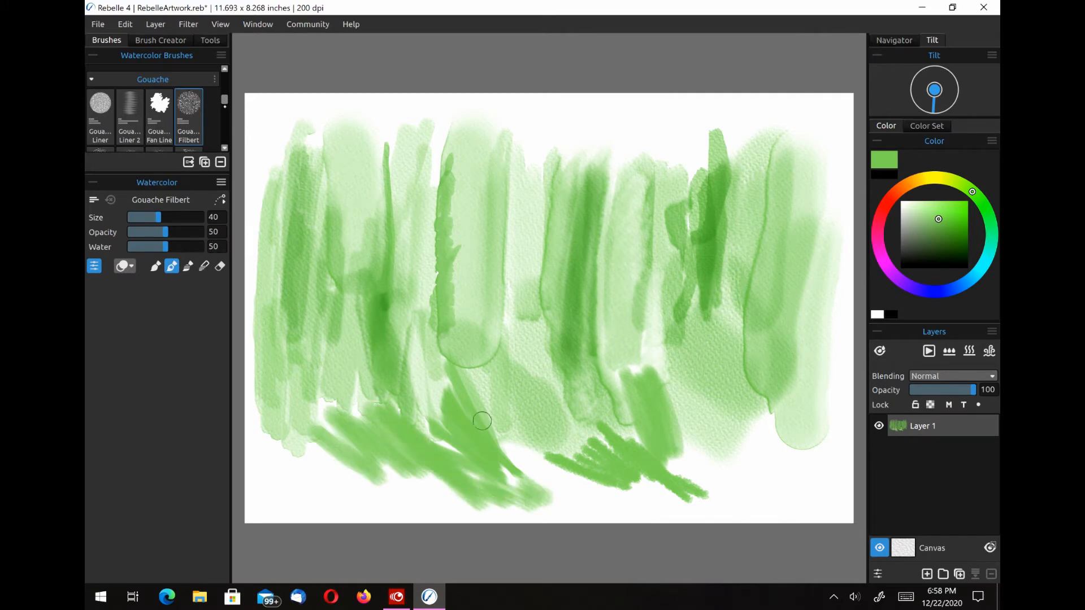
# Paint Gouache Filbert 2 strokes at the canvas's lower right, in green and in a golden tan picked on the colour wheel.
pyautogui.scroll(-2, 153, 110)
pyautogui.click(101, 89)
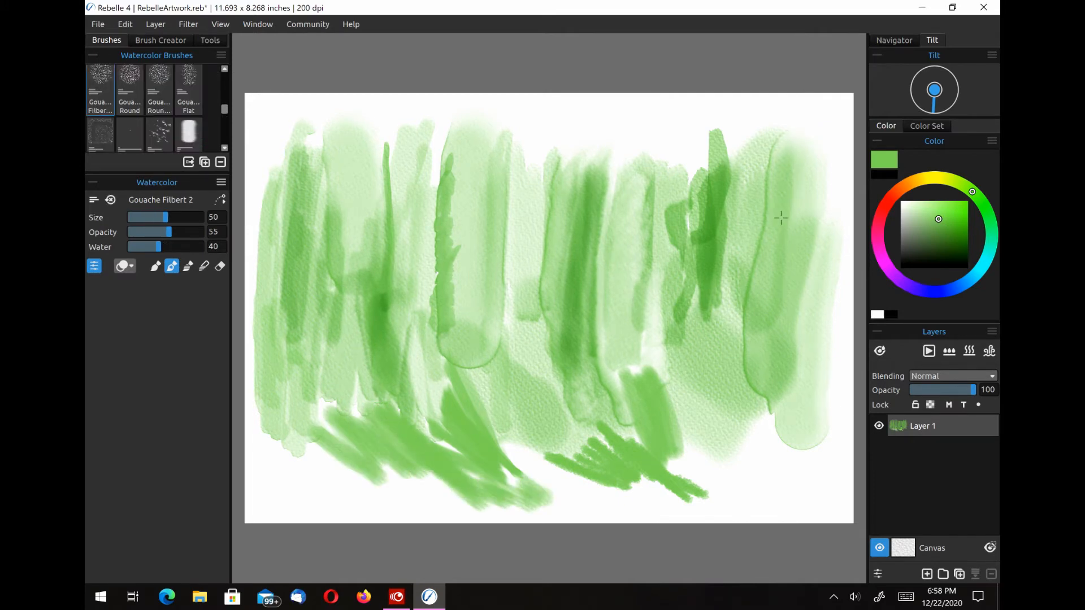
pyautogui.moveTo(718, 413); pyautogui.dragTo(751, 463)
pyautogui.click(919, 180)
pyautogui.moveTo(715, 396)
pyautogui.mouseDown()
pyautogui.moveTo(754, 466)
pyautogui.moveTo(767, 414)
pyautogui.mouseUp()
# Paint streaky tan patches with Gouache Round at the canvas's lower left and Gouache Round 2 at its upper left.
pyautogui.click(130, 89)
pyautogui.moveTo(318, 458)
pyautogui.mouseDown()
pyautogui.moveTo(385, 487)
pyautogui.moveTo(299, 473)
pyautogui.moveTo(409, 503)
pyautogui.mouseUp()
pyautogui.click(159, 89)
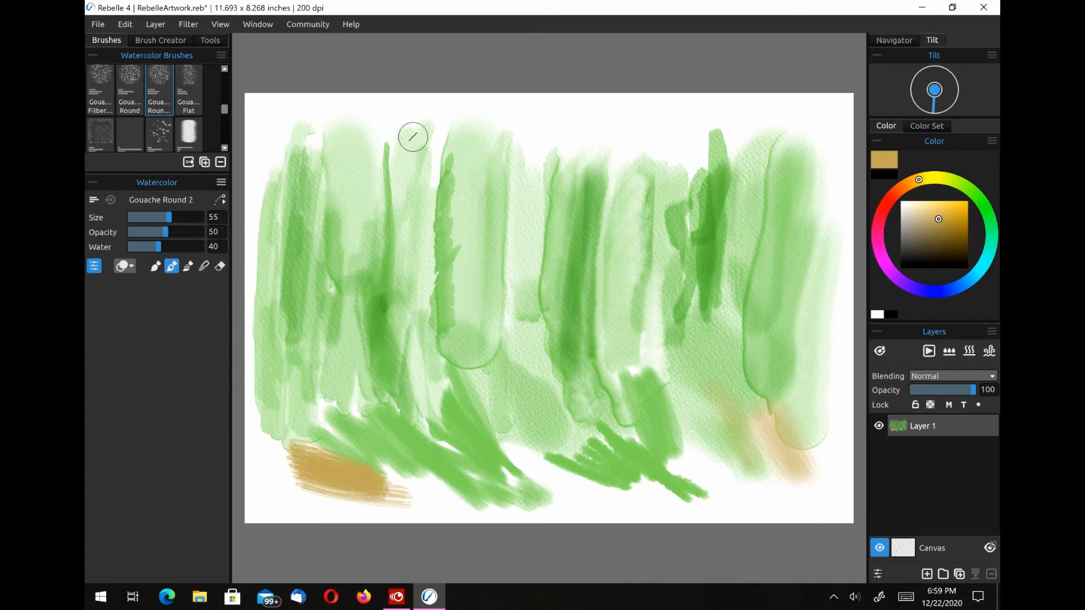
pyautogui.moveTo(413, 122)
pyautogui.mouseDown()
pyautogui.moveTo(345, 142)
pyautogui.moveTo(362, 161)
pyautogui.moveTo(452, 141)
pyautogui.mouseUp()
# Paint a short tan patch with Gouache Flat near the canvas's top centre, and a vertical one beside it with Gouache Bristle.
pyautogui.click(189, 90)
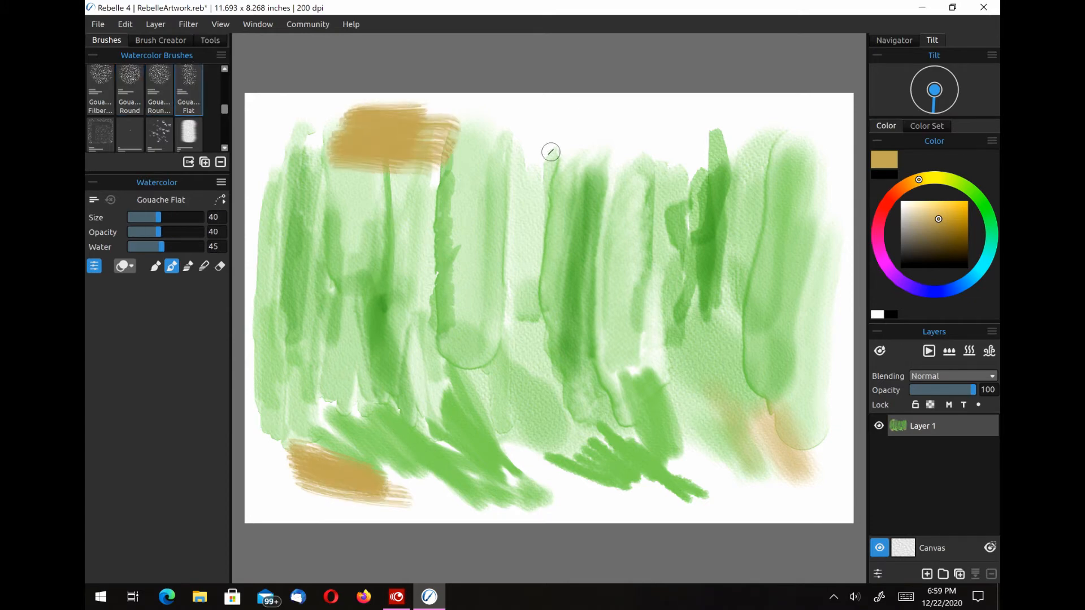
pyautogui.moveTo(550, 152)
pyautogui.mouseDown()
pyautogui.moveTo(509, 141)
pyautogui.moveTo(547, 147)
pyautogui.mouseUp()
pyautogui.click(100, 134)
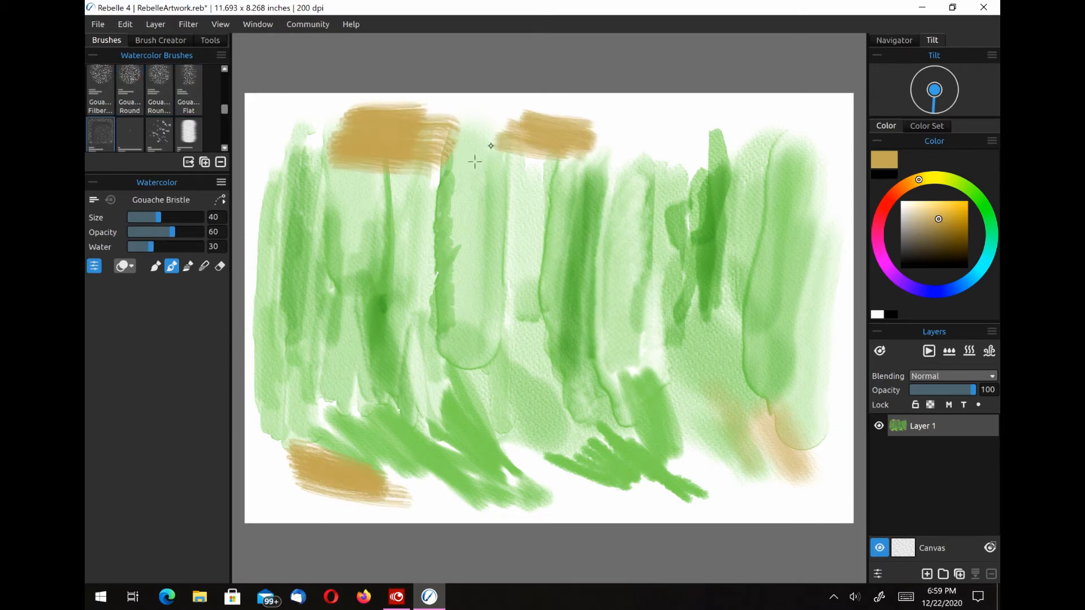
pyautogui.moveTo(474, 162)
pyautogui.mouseDown()
pyautogui.moveTo(494, 128)
pyautogui.moveTo(467, 176)
pyautogui.moveTo(486, 204)
pyautogui.mouseUp()
# Paint tan marks at the canvas's upper right with Gouache Dry and Gouache Dry 2, and a soft patch at its lower right with Gouache Wash.
pyautogui.click(130, 134)
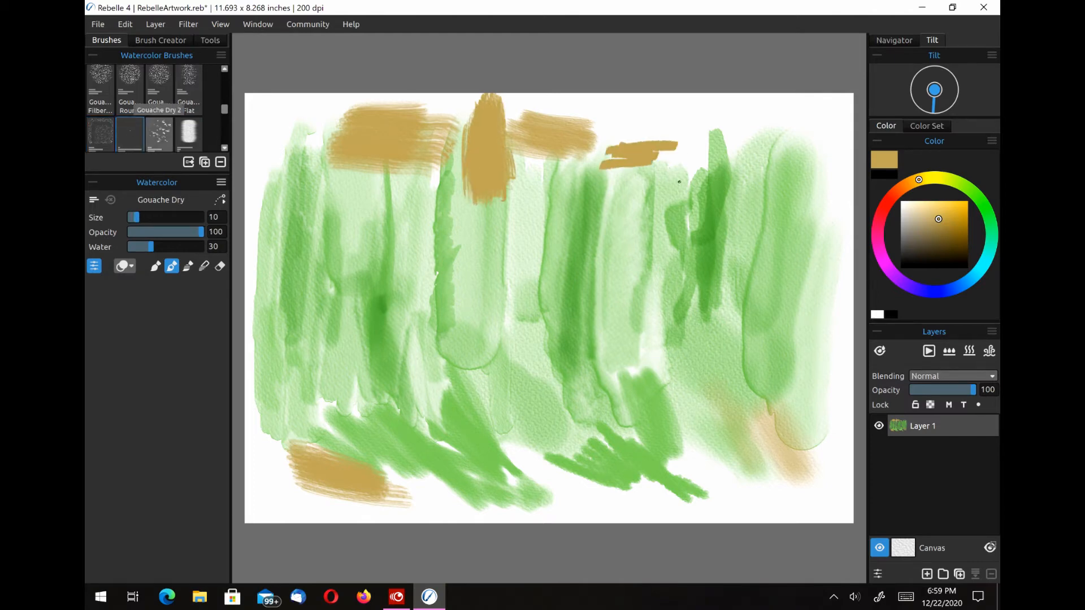
pyautogui.click(159, 134)
pyautogui.moveTo(605, 156)
pyautogui.mouseDown()
pyautogui.moveTo(678, 136)
pyautogui.moveTo(658, 164)
pyautogui.mouseUp()
pyautogui.moveTo(690, 218)
pyautogui.mouseDown()
pyautogui.moveTo(678, 153)
pyautogui.moveTo(698, 121)
pyautogui.moveTo(753, 129)
pyautogui.mouseUp()
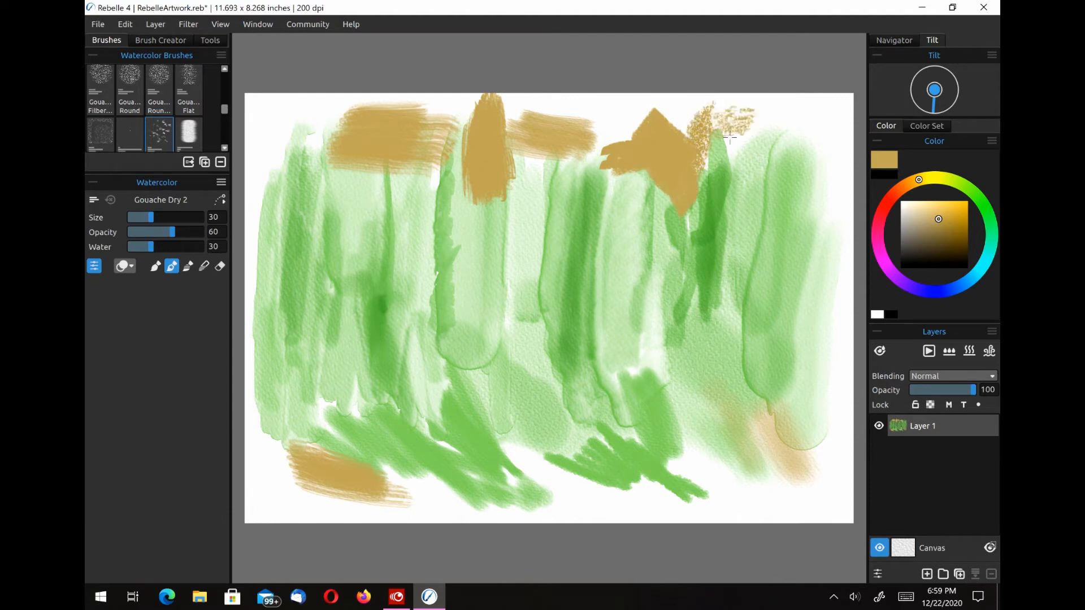
pyautogui.click(188, 134)
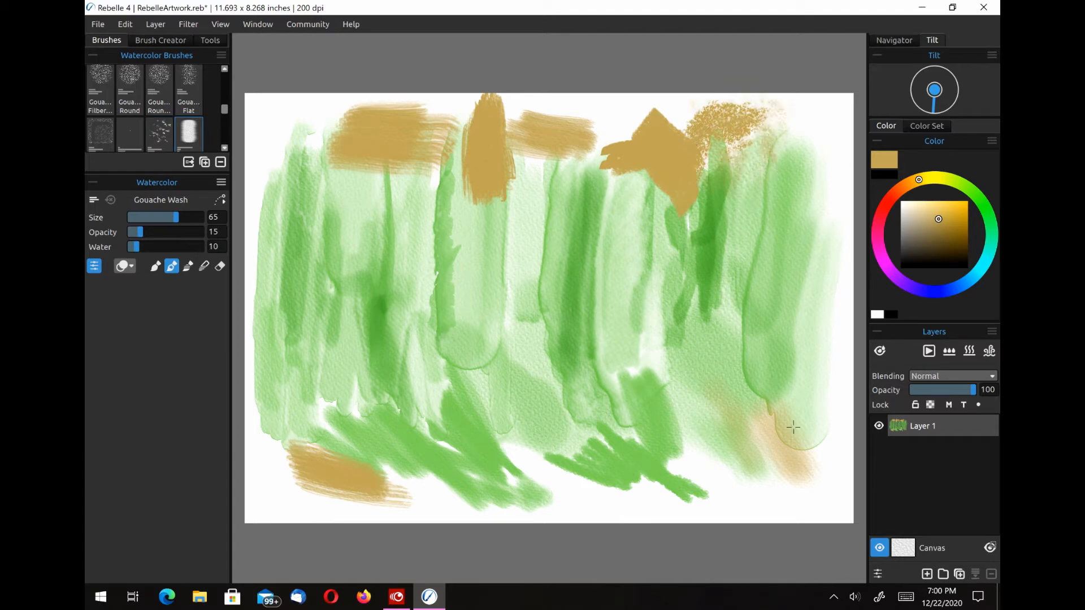
pyautogui.moveTo(787, 428)
pyautogui.mouseDown()
pyautogui.moveTo(728, 434)
pyautogui.moveTo(782, 407)
pyautogui.moveTo(698, 467)
pyautogui.moveTo(702, 436)
pyautogui.mouseUp()
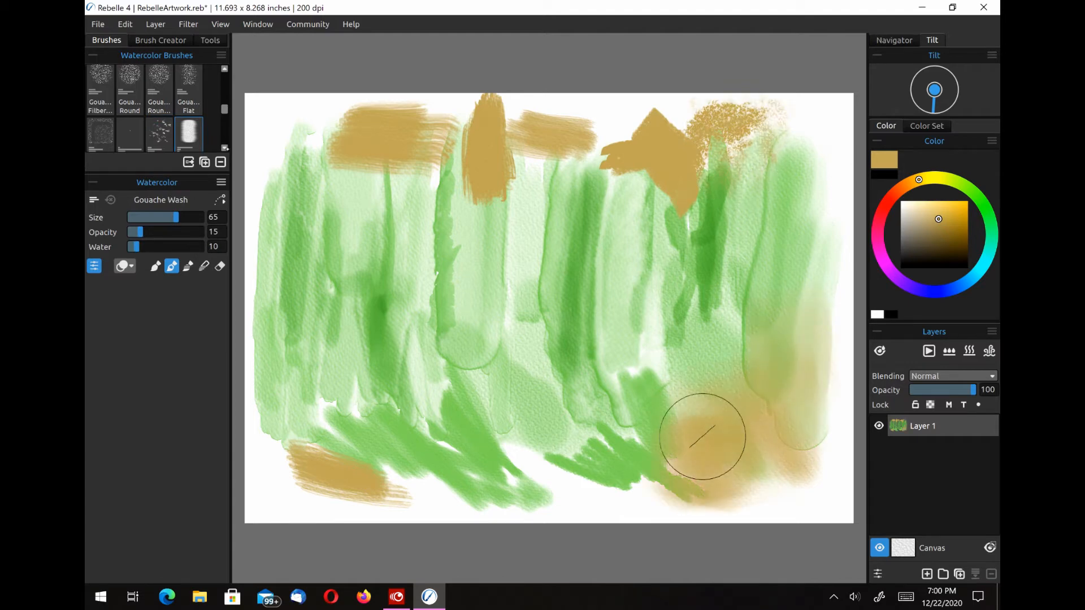
# Pick a muted red on the colour wheel and paint a curved Sumi-e soft stroke down the canvas's upper centre.
pyautogui.scroll(-1, 224, 129)
pyautogui.scroll(-2, 224, 130)
pyautogui.moveTo(234, 132); pyautogui.dragTo(232, 131)
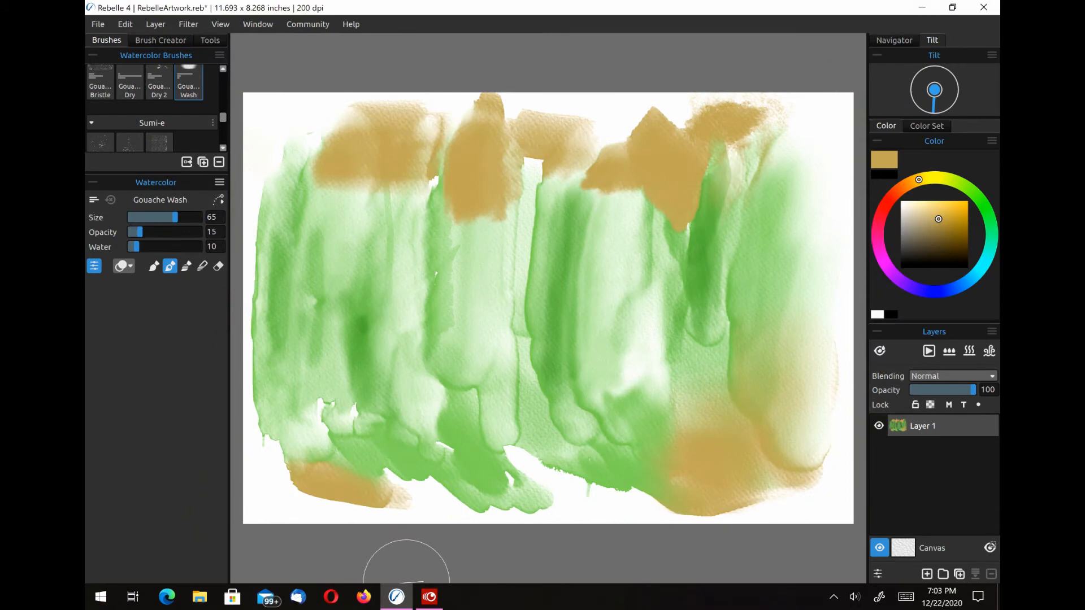
pyautogui.click(883, 210)
pyautogui.moveTo(222, 117); pyautogui.dragTo(222, 122)
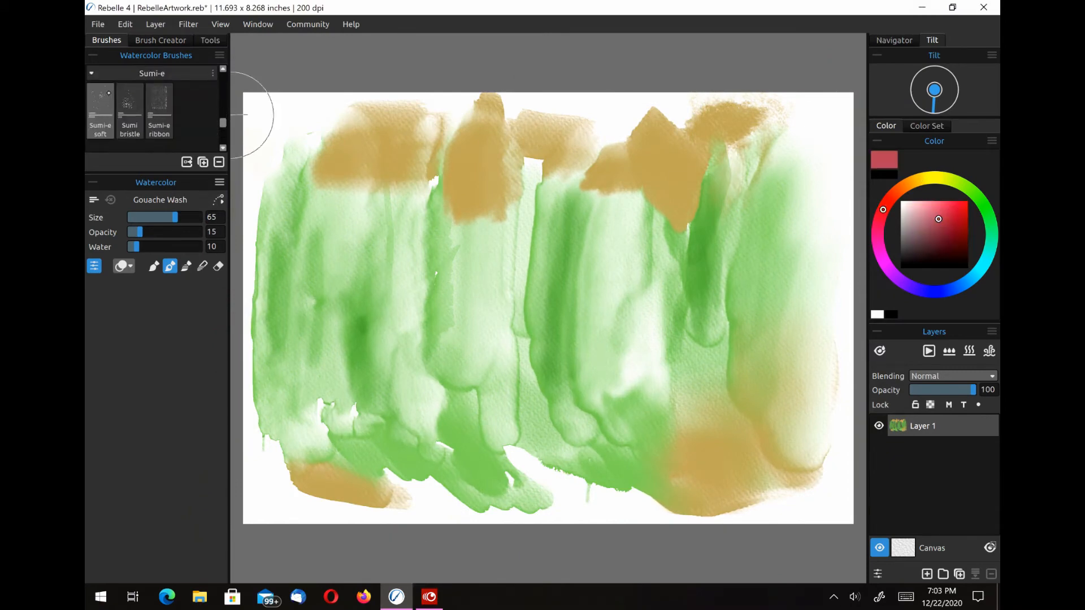
pyautogui.click(100, 110)
pyautogui.moveTo(571, 148)
pyautogui.mouseDown()
pyautogui.moveTo(533, 195)
pyautogui.moveTo(510, 274)
pyautogui.moveTo(525, 368)
pyautogui.mouseUp()
# Paint a curved red Sumi bristle stroke right of the canvas's centre and two Sumi-e ribbon strokes near its right edge.
pyautogui.click(130, 111)
pyautogui.moveTo(623, 122)
pyautogui.mouseDown()
pyautogui.moveTo(594, 170)
pyautogui.moveTo(587, 226)
pyautogui.moveTo(627, 322)
pyautogui.mouseUp()
pyautogui.click(159, 110)
pyautogui.moveTo(762, 444); pyautogui.dragTo(730, 276)
pyautogui.moveTo(819, 132)
pyautogui.mouseDown()
pyautogui.moveTo(784, 188)
pyautogui.moveTo(809, 227)
pyautogui.moveTo(798, 298)
pyautogui.mouseUp()
# Scatter red specks with Spatter over the canvas's upper left-centre and with Spatter 2 at its centre.
pyautogui.moveTo(223, 122); pyautogui.dragTo(224, 134)
pyautogui.click(101, 96)
pyautogui.moveTo(517, 151); pyautogui.dragTo(481, 279)
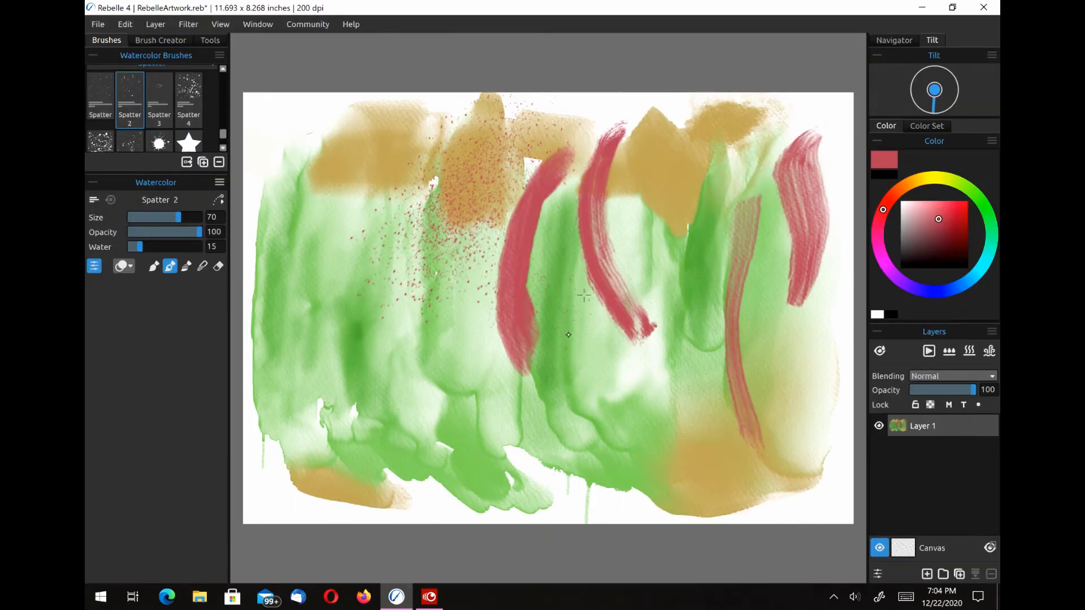
pyautogui.moveTo(570, 316); pyautogui.dragTo(584, 296)
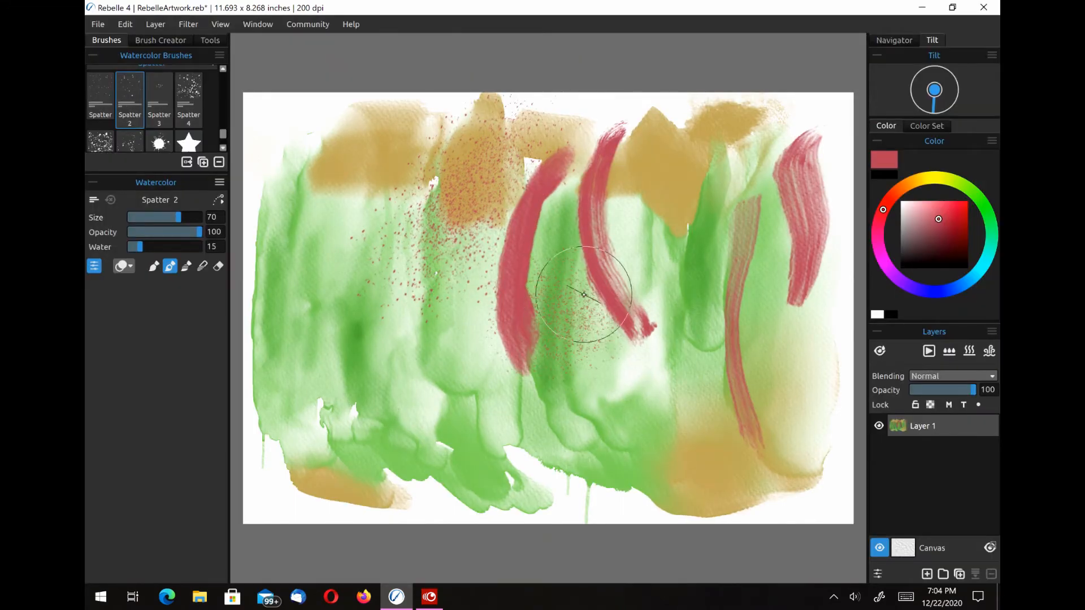
# Spatter red paint with Spatter 3 right of the canvas's lower centre and with Spatter 4 from its lower left across to the right.
pyautogui.click(159, 100)
pyautogui.moveTo(669, 349); pyautogui.dragTo(662, 377)
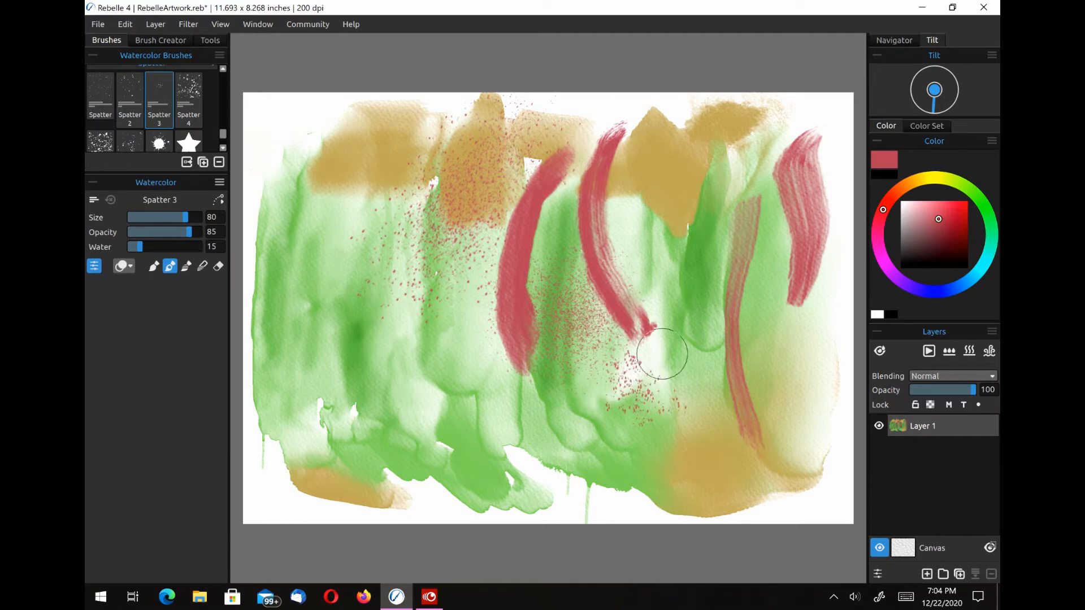
pyautogui.click(188, 100)
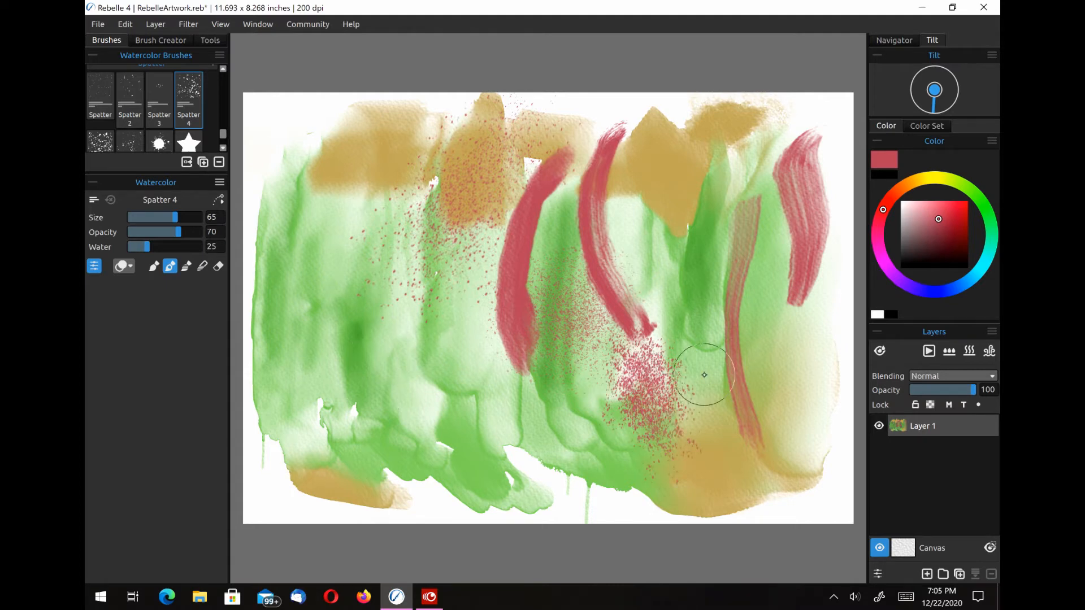
pyautogui.moveTo(356, 412)
pyautogui.mouseDown()
pyautogui.moveTo(384, 385)
pyautogui.moveTo(415, 414)
pyautogui.moveTo(433, 408)
pyautogui.moveTo(423, 350)
pyautogui.moveTo(356, 373)
pyautogui.moveTo(463, 333)
pyautogui.moveTo(542, 229)
pyautogui.moveTo(613, 260)
pyautogui.moveTo(615, 221)
pyautogui.moveTo(706, 435)
pyautogui.mouseUp()
# Scatter red specks with Spatter 5 at the canvas's upper left and with Spatter 6 over the tan patch right of top centre.
pyautogui.scroll(1, 152, 108)
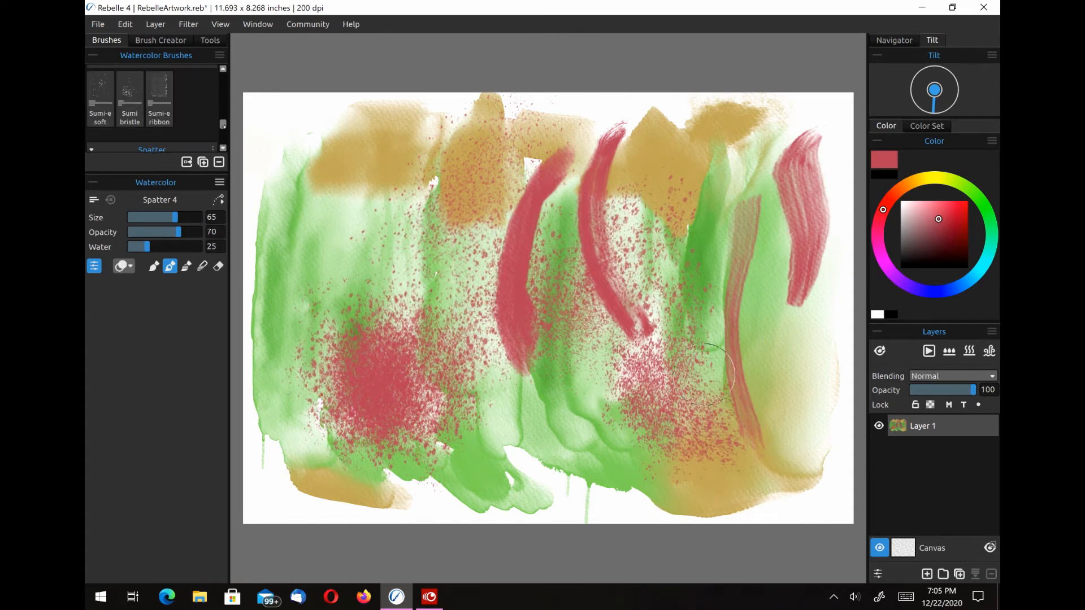
pyautogui.scroll(-2, 152, 108)
pyautogui.click(100, 109)
pyautogui.moveTo(403, 146)
pyautogui.mouseDown()
pyautogui.moveTo(373, 169)
pyautogui.moveTo(358, 235)
pyautogui.moveTo(325, 277)
pyautogui.mouseUp()
pyautogui.click(130, 109)
pyautogui.moveTo(676, 124); pyautogui.dragTo(647, 223)
# Stamp red dots with Splats near the canvas's right side and stars with the Star brush across its centre-right.
pyautogui.click(159, 104)
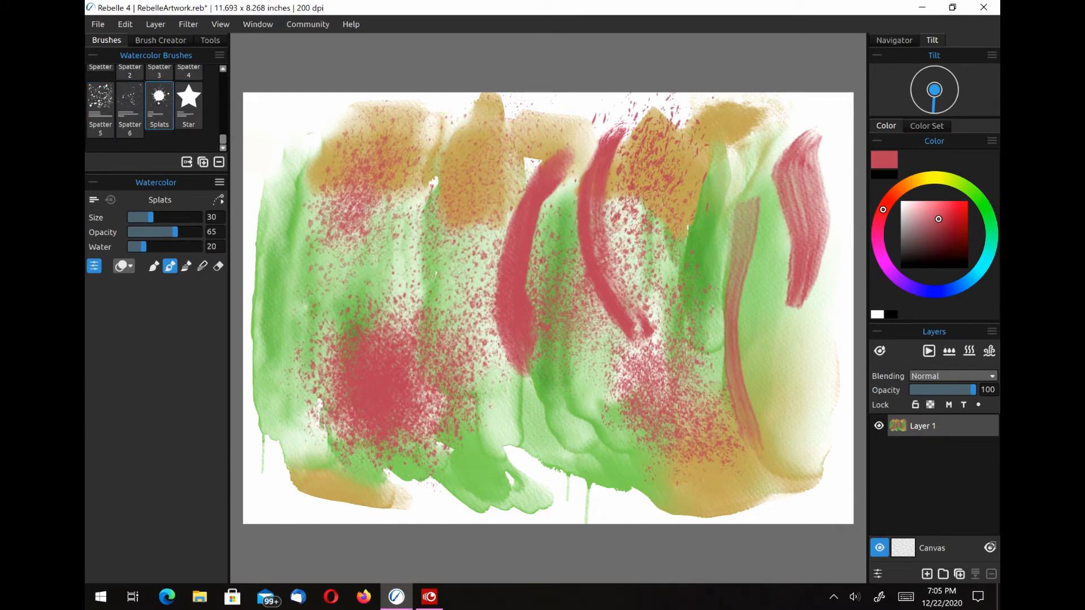
pyautogui.moveTo(760, 316)
pyautogui.mouseDown()
pyautogui.moveTo(755, 283)
pyautogui.moveTo(737, 389)
pyautogui.mouseUp()
pyautogui.click(188, 104)
pyautogui.moveTo(593, 339)
pyautogui.mouseDown()
pyautogui.moveTo(619, 398)
pyautogui.moveTo(588, 449)
pyautogui.moveTo(692, 239)
pyautogui.moveTo(785, 421)
pyautogui.mouseUp()
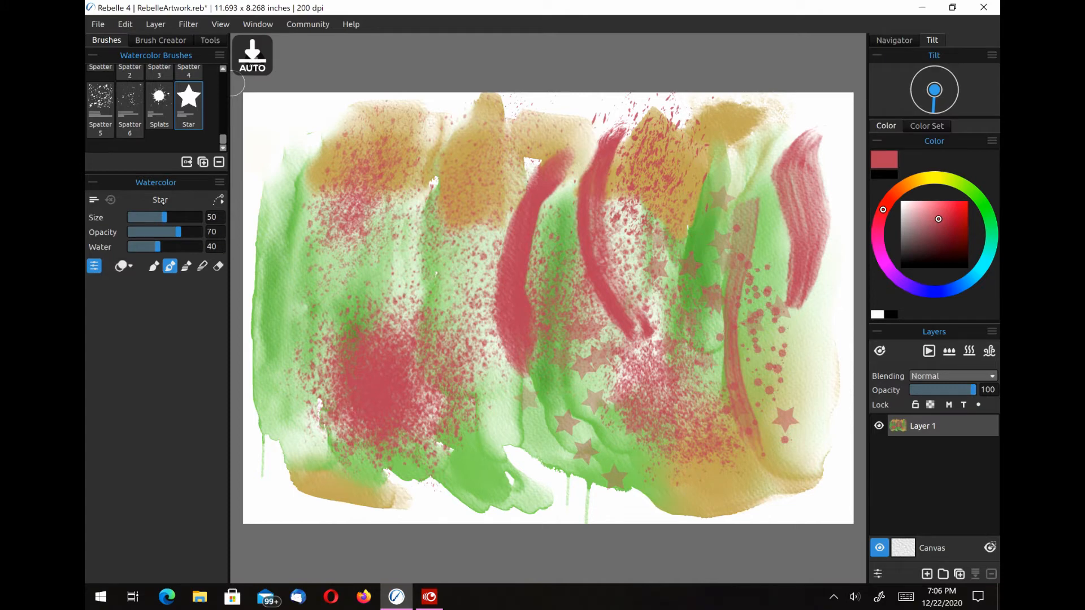
# Switch to the Ink Pen tool and paint a long wavy red stroke down the canvas's left edge with its Brush preset.
pyautogui.click(214, 39)
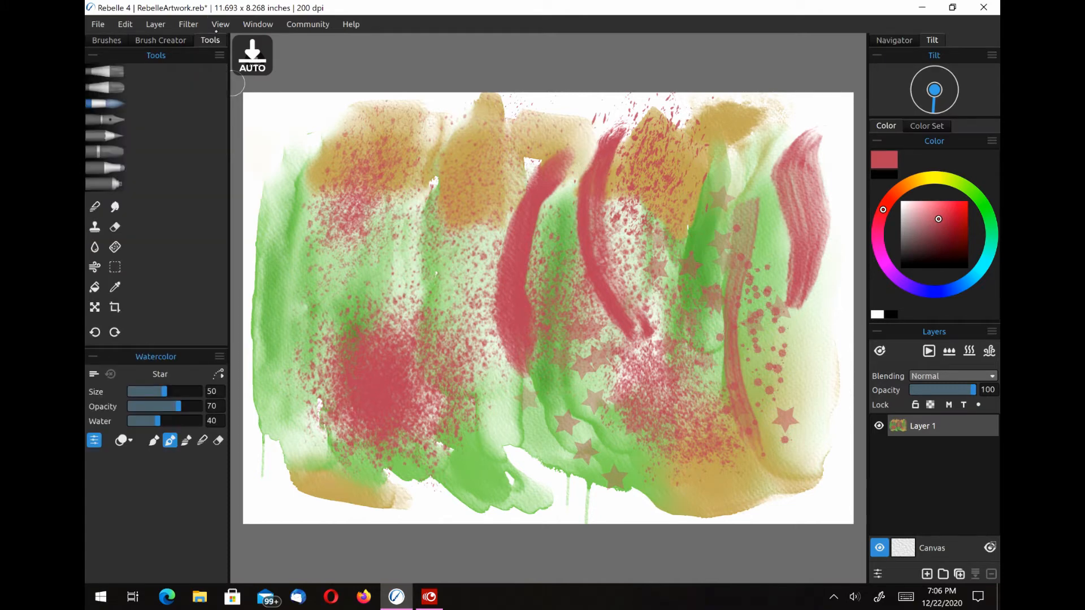
pyautogui.click(104, 119)
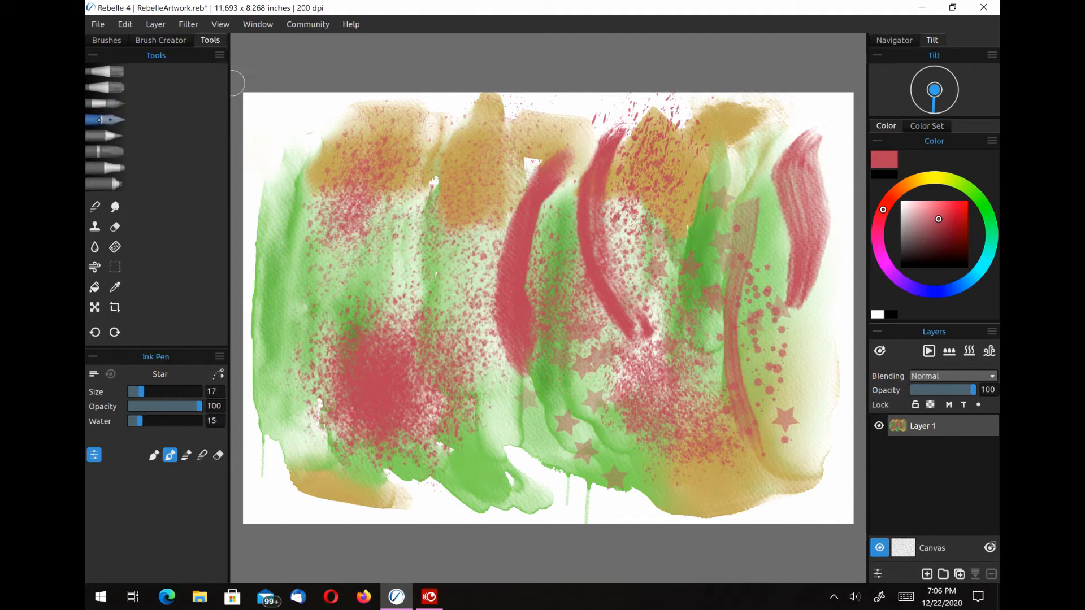
pyautogui.moveTo(281, 122)
pyautogui.mouseDown()
pyautogui.moveTo(267, 246)
pyautogui.moveTo(285, 266)
pyautogui.mouseUp()
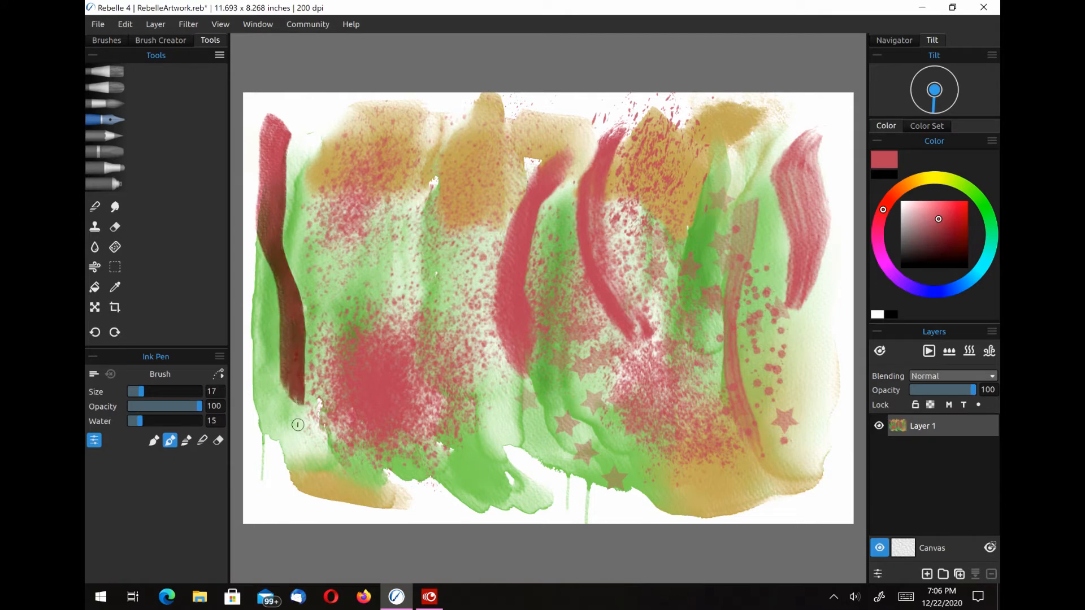
# Draw several thin red lines with the Fountain Pen from the canvas's upper left corner down toward its middle.
pyautogui.click(106, 41)
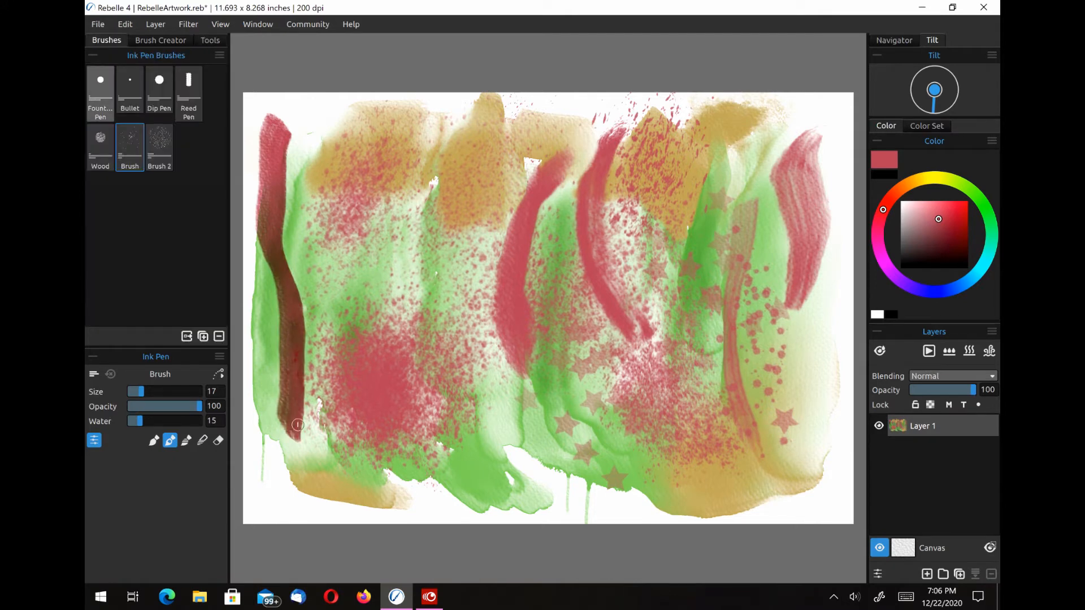
pyautogui.click(100, 93)
pyautogui.moveTo(304, 113); pyautogui.dragTo(343, 189)
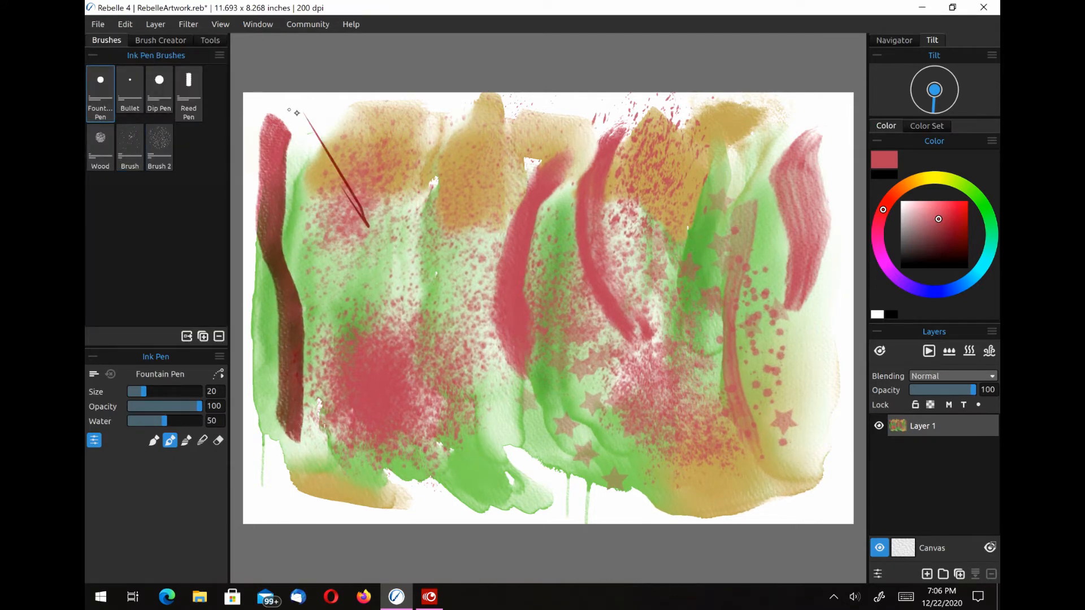
pyautogui.moveTo(308, 117)
pyautogui.mouseDown()
pyautogui.moveTo(357, 218)
pyautogui.moveTo(318, 261)
pyautogui.mouseUp()
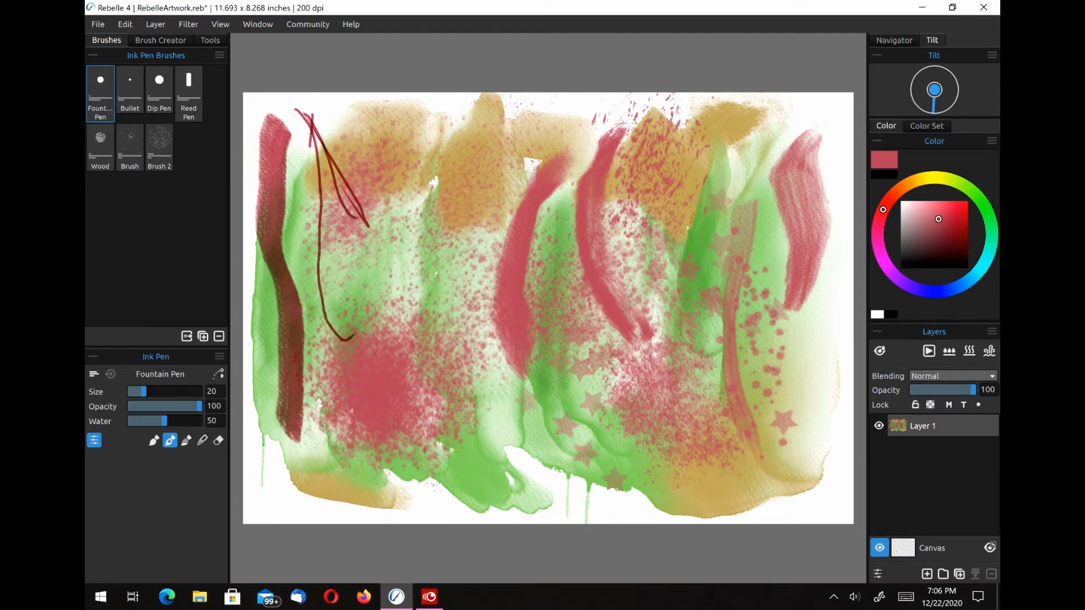
pyautogui.moveTo(309, 145)
pyautogui.mouseDown()
pyautogui.moveTo(296, 227)
pyautogui.moveTo(321, 291)
pyautogui.mouseUp()
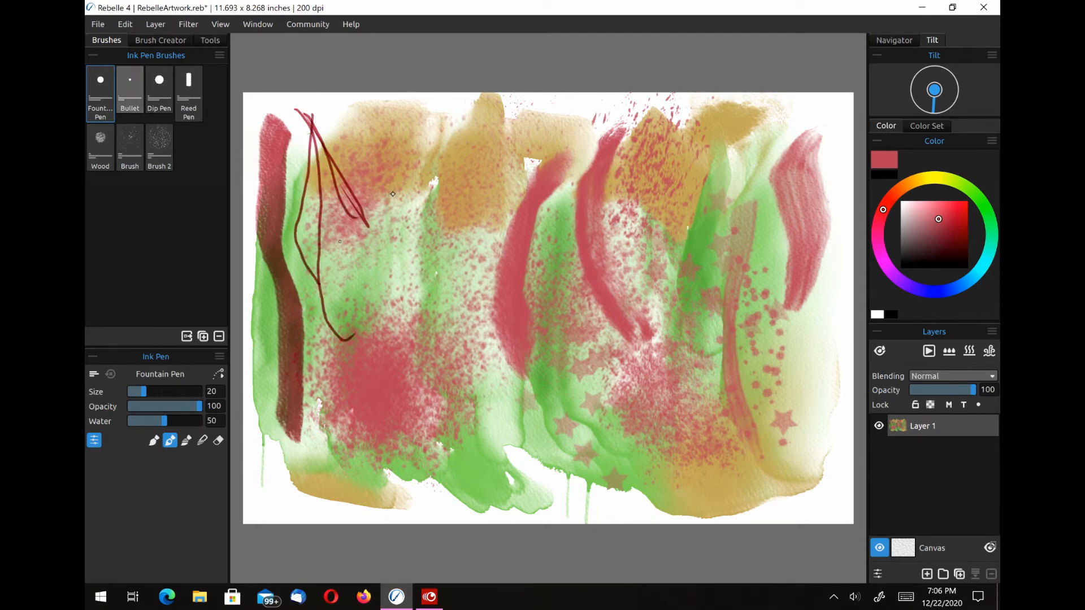
# Draw red Dip Pen lines down the left half of the canvas and a zigzag near its bottom centre.
pyautogui.click(129, 90)
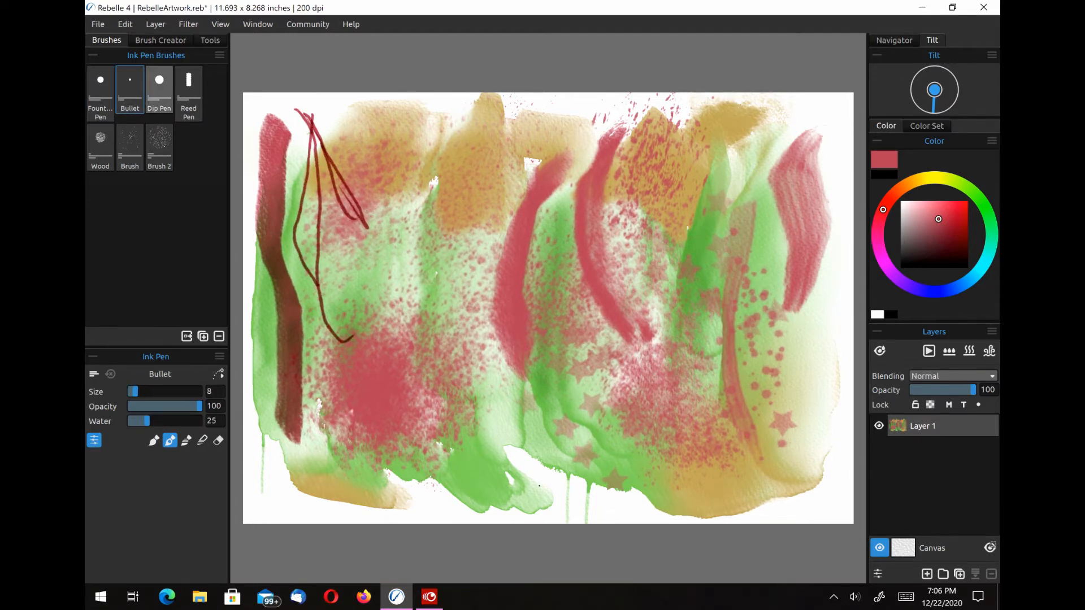
pyautogui.click(159, 91)
pyautogui.moveTo(357, 116); pyautogui.dragTo(405, 350)
pyautogui.moveTo(499, 396); pyautogui.dragTo(545, 497)
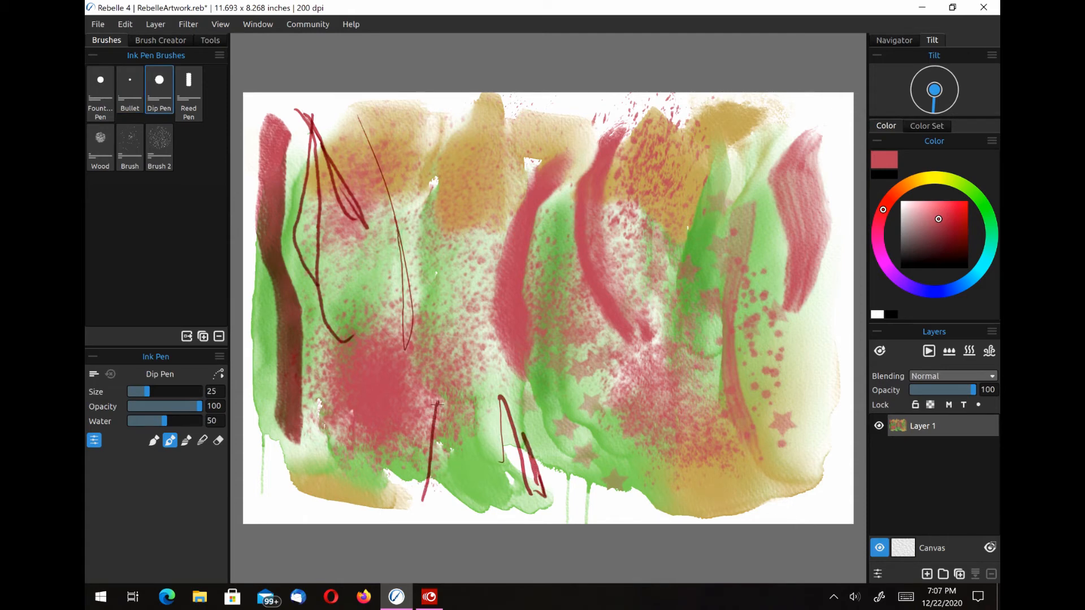
pyautogui.moveTo(437, 403); pyautogui.dragTo(384, 211)
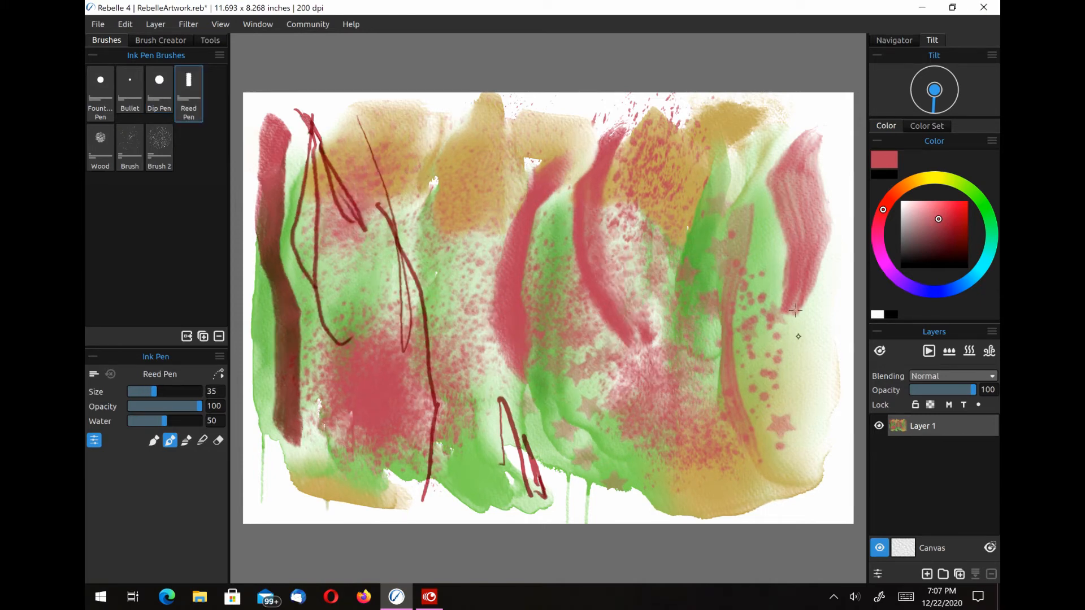
# Draw red ink lines with the Reed Pen and a short vertical one with Wood near the canvas's lower right edge.
pyautogui.moveTo(798, 424); pyautogui.dragTo(796, 333)
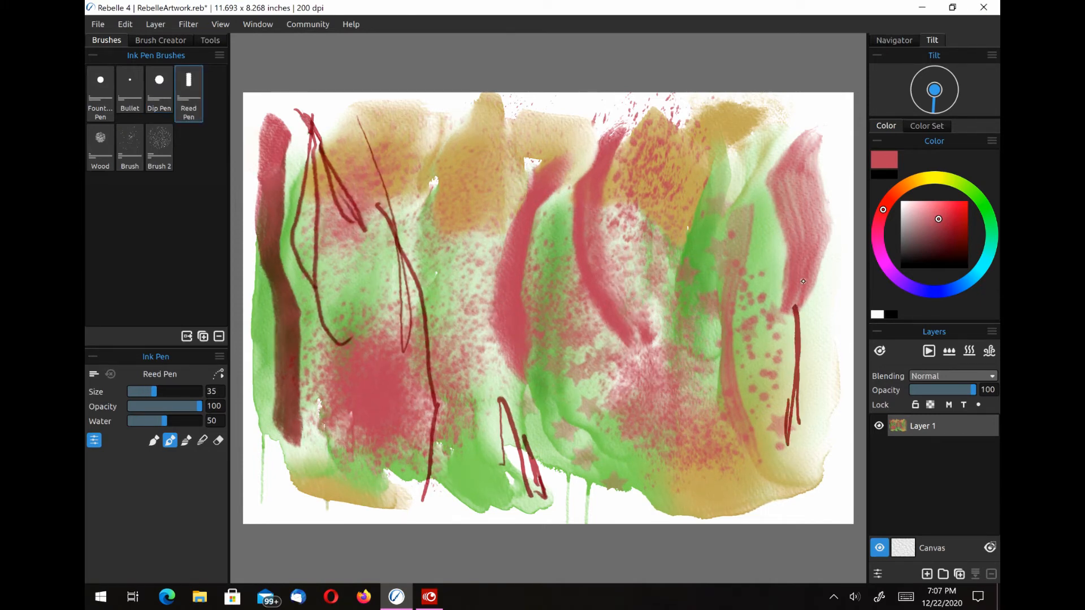
pyautogui.click(103, 126)
pyautogui.moveTo(821, 390); pyautogui.dragTo(821, 298)
# Paint red ink strokes along the canvas's right edge, with Brush in the upper part and Brush 2 in the lower part.
pyautogui.click(128, 141)
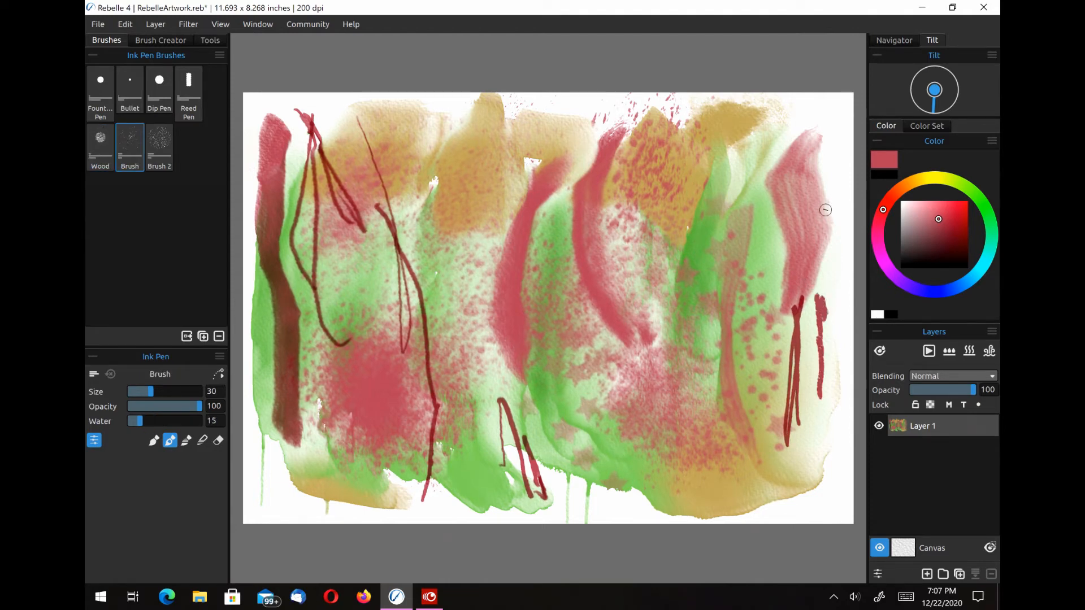
pyautogui.moveTo(834, 168); pyautogui.dragTo(819, 306)
pyautogui.click(158, 147)
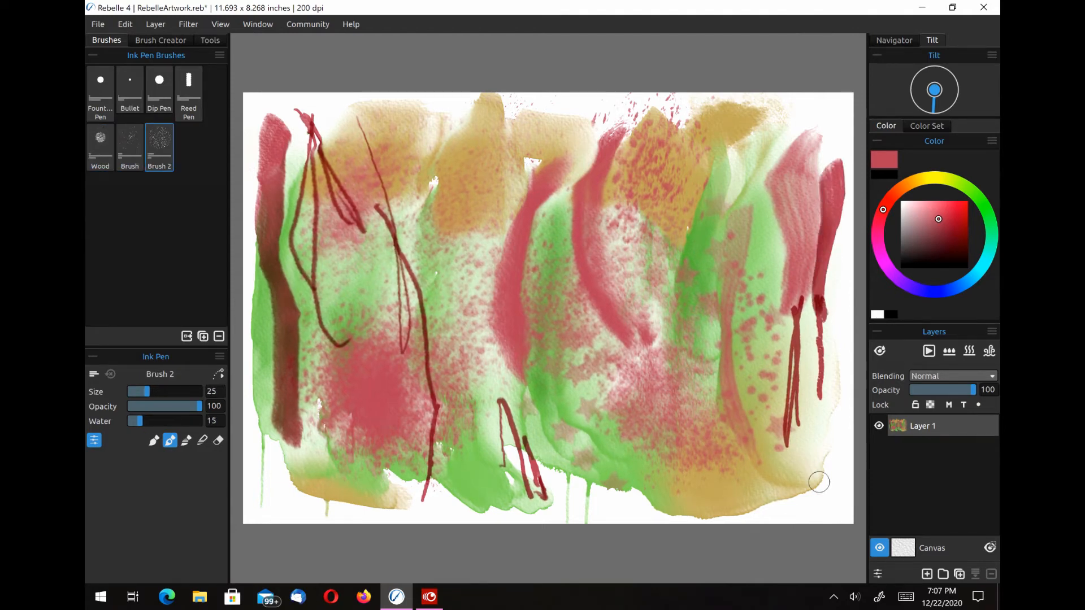
pyautogui.moveTo(818, 481); pyautogui.dragTo(814, 335)
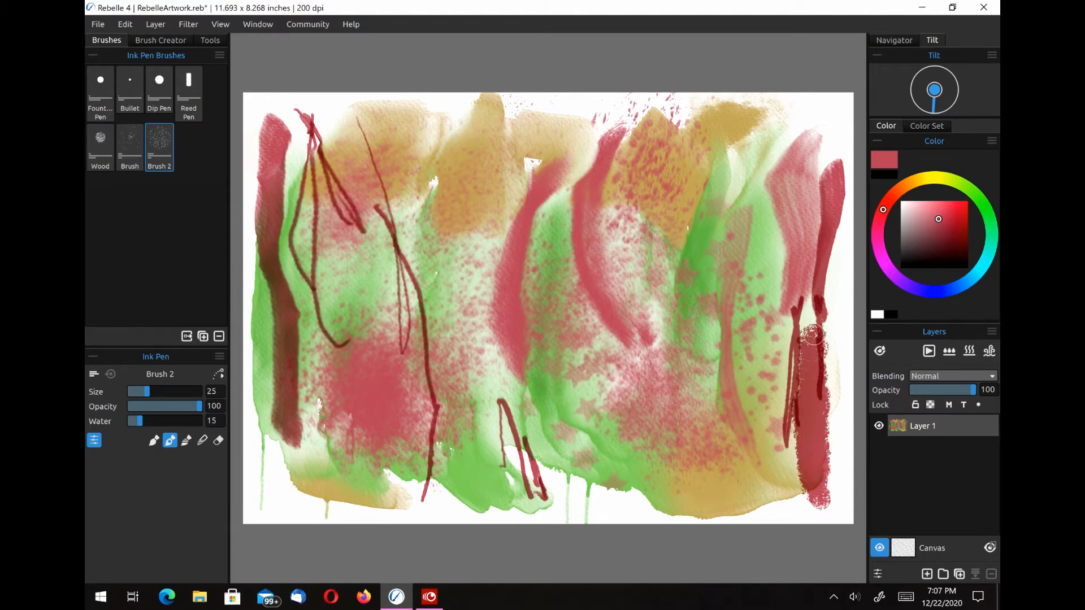
# Switch to the Pencil tool and draw craft hexa curves near the canvas's centre, one in red and one in violet-blue.
pyautogui.click(210, 40)
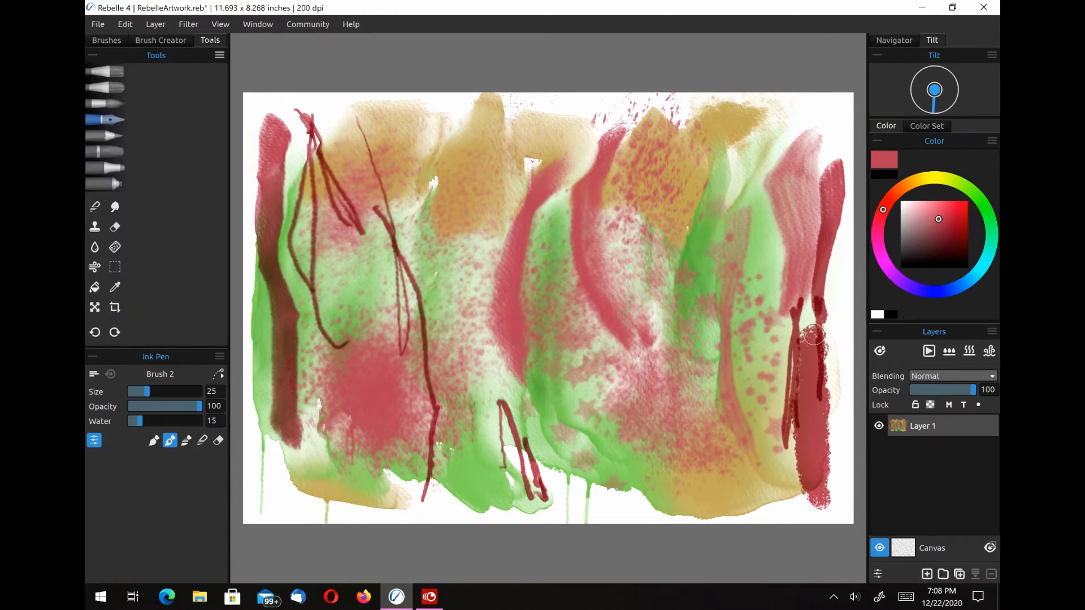
pyautogui.click(111, 136)
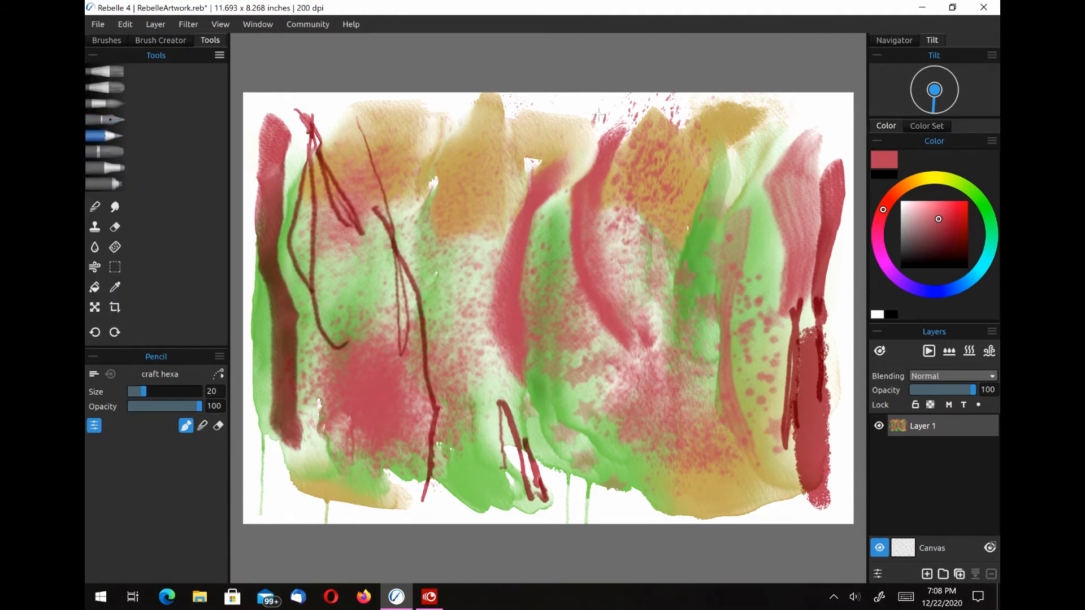
pyautogui.moveTo(599, 113)
pyautogui.mouseDown()
pyautogui.moveTo(563, 213)
pyautogui.moveTo(577, 314)
pyautogui.mouseUp()
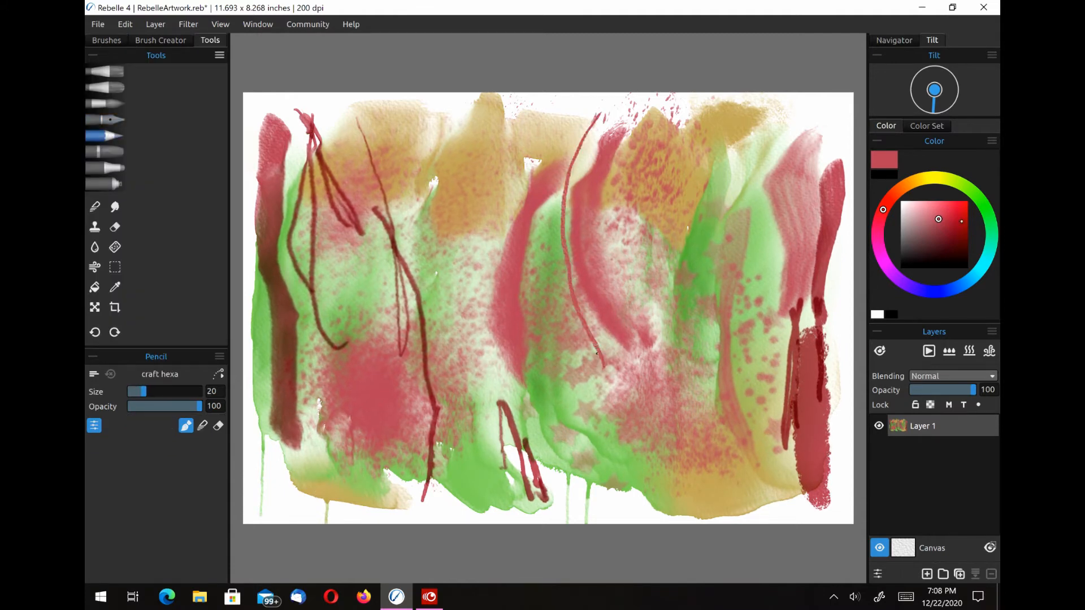
pyautogui.click(928, 292)
pyautogui.moveTo(606, 390); pyautogui.dragTo(663, 254)
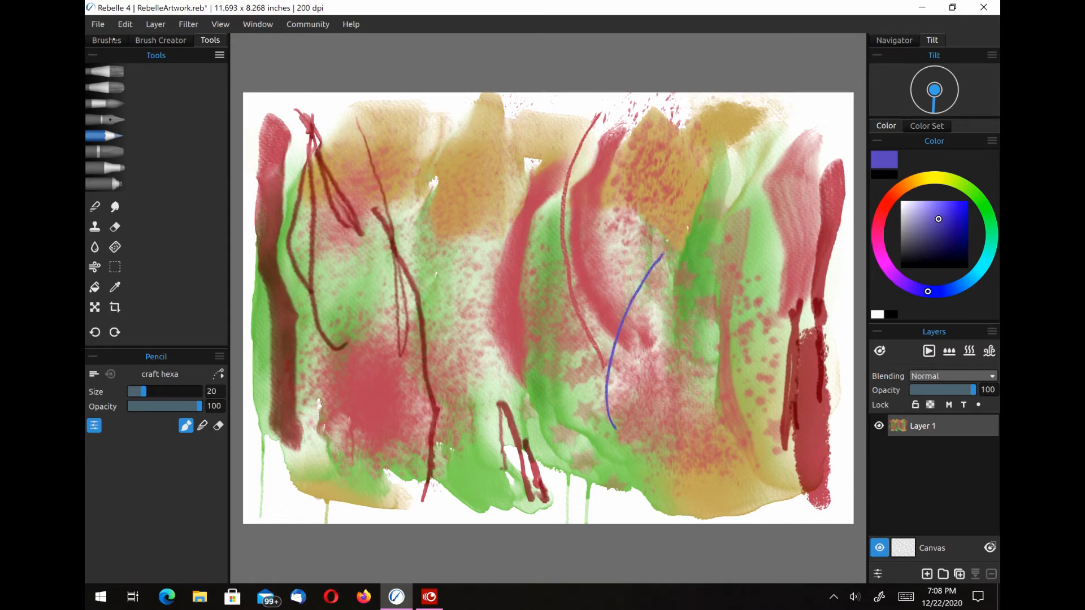
# Draw thin blue lines with the 4H pencil near the canvas's centre and dry the layer.
pyautogui.click(106, 41)
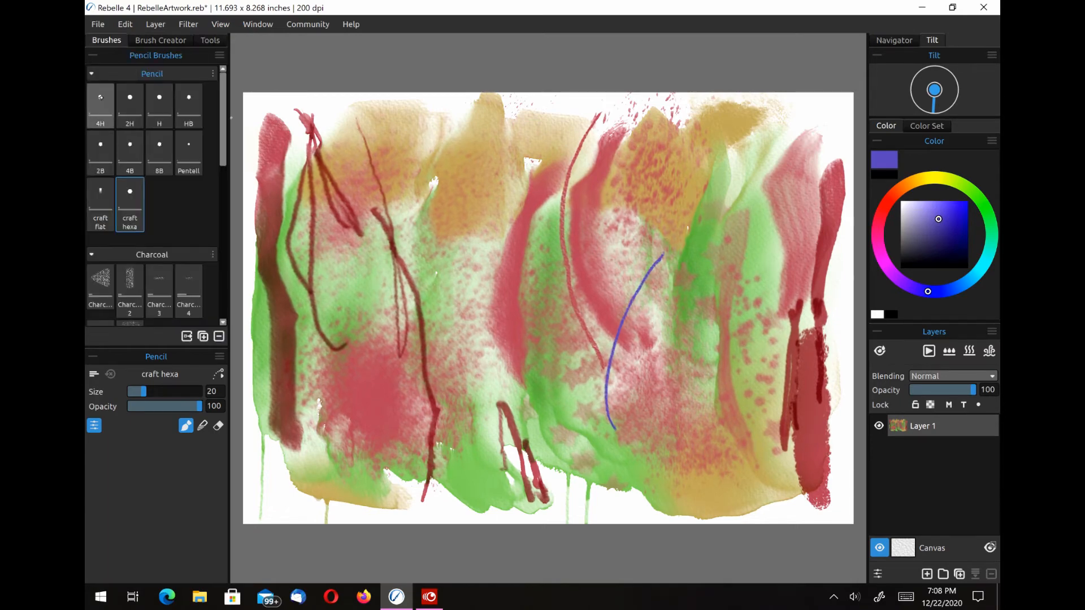
pyautogui.click(101, 98)
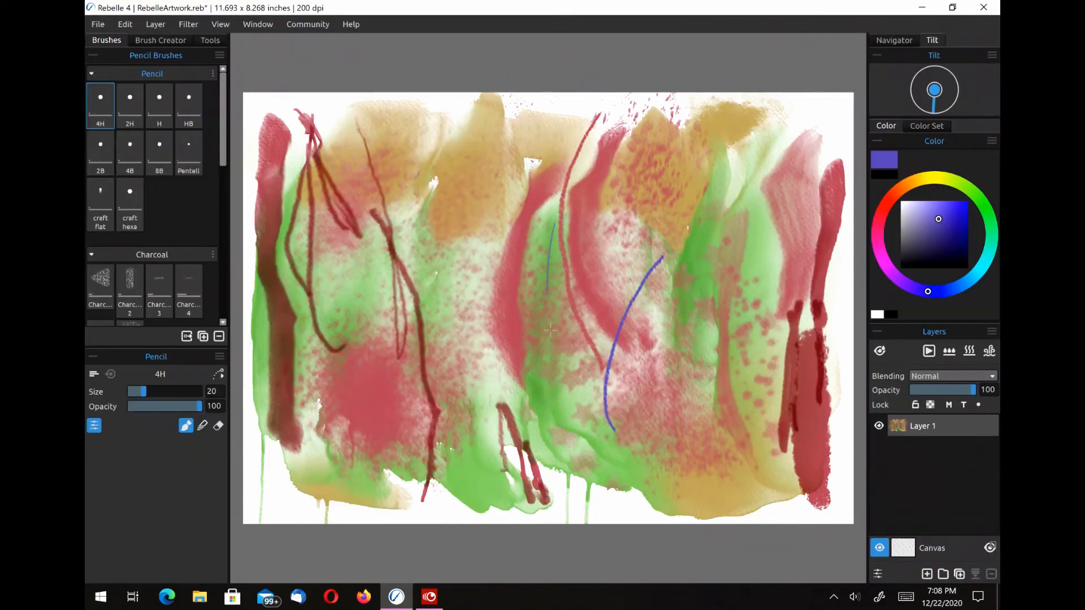
pyautogui.click(968, 352)
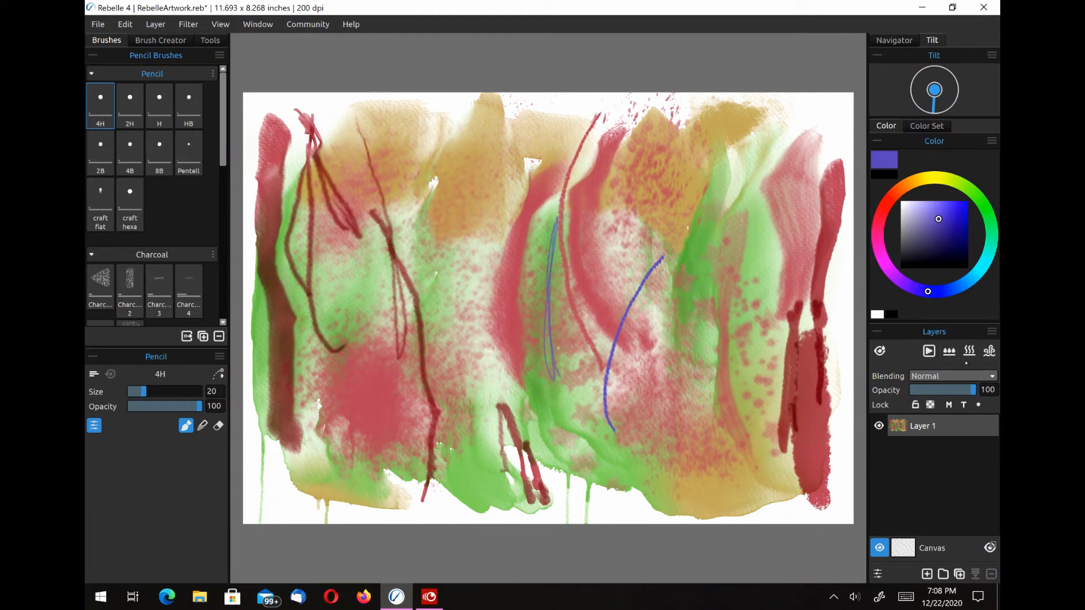
pyautogui.moveTo(568, 145); pyautogui.dragTo(536, 272)
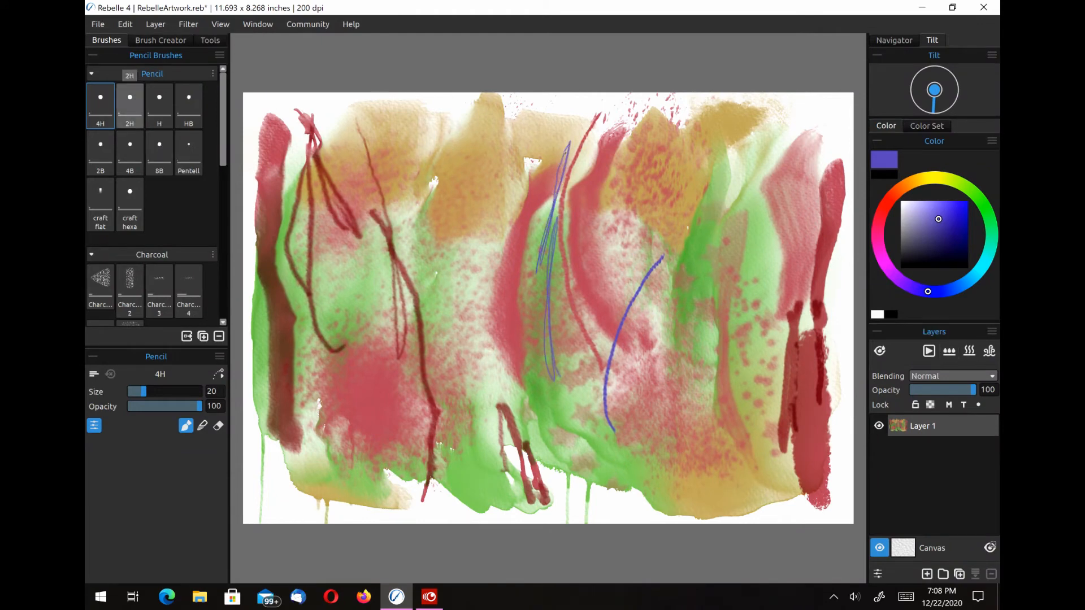
# Scribble blue hatching with the 2H, H and HB pencils around the canvas's top centre.
pyautogui.click(130, 102)
pyautogui.moveTo(630, 108); pyautogui.dragTo(601, 151)
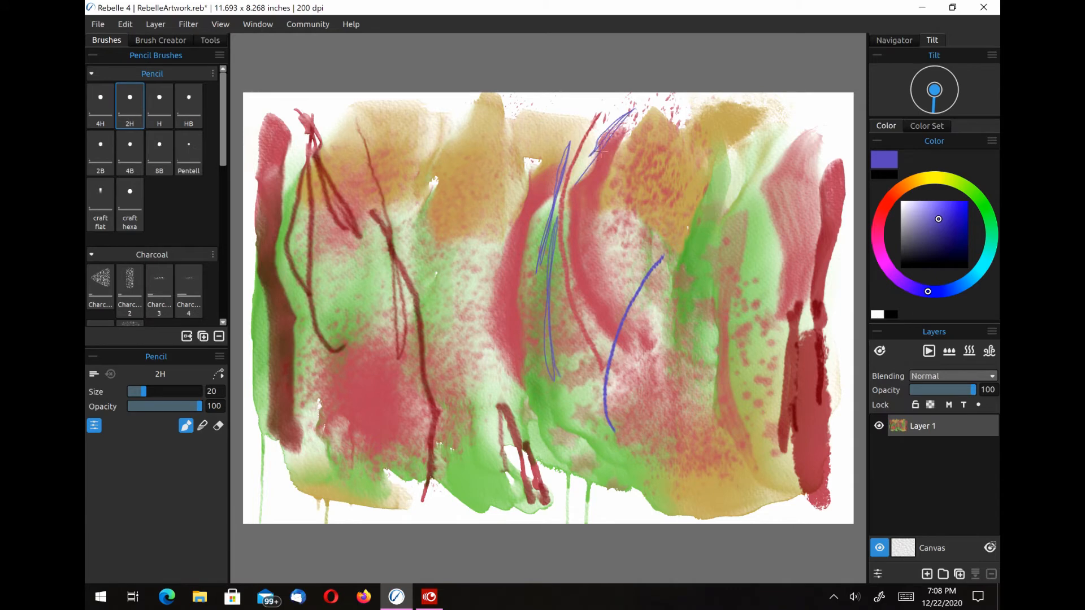
pyautogui.click(168, 88)
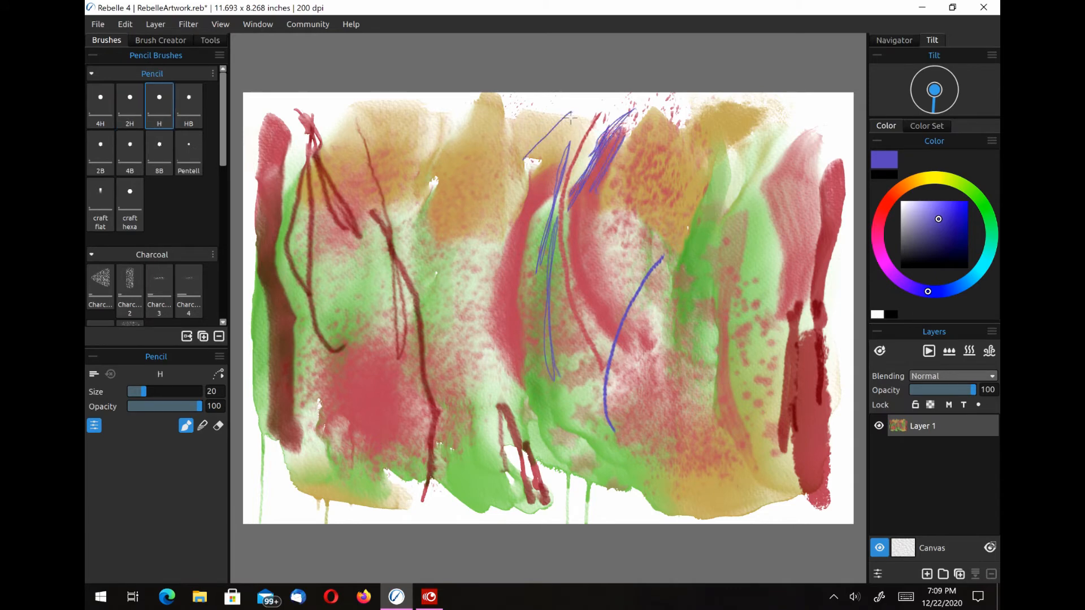
pyautogui.moveTo(570, 117)
pyautogui.mouseDown()
pyautogui.moveTo(557, 164)
pyautogui.moveTo(498, 217)
pyautogui.moveTo(480, 305)
pyautogui.mouseUp()
pyautogui.click(191, 88)
# Scribble blue zigzags with the 2B pencil at the canvas's upper right and with 4B and 8B right of its lower centre.
pyautogui.click(103, 146)
pyautogui.moveTo(743, 134)
pyautogui.mouseDown()
pyautogui.moveTo(732, 223)
pyautogui.moveTo(737, 170)
pyautogui.moveTo(745, 209)
pyautogui.mouseUp()
pyautogui.click(128, 134)
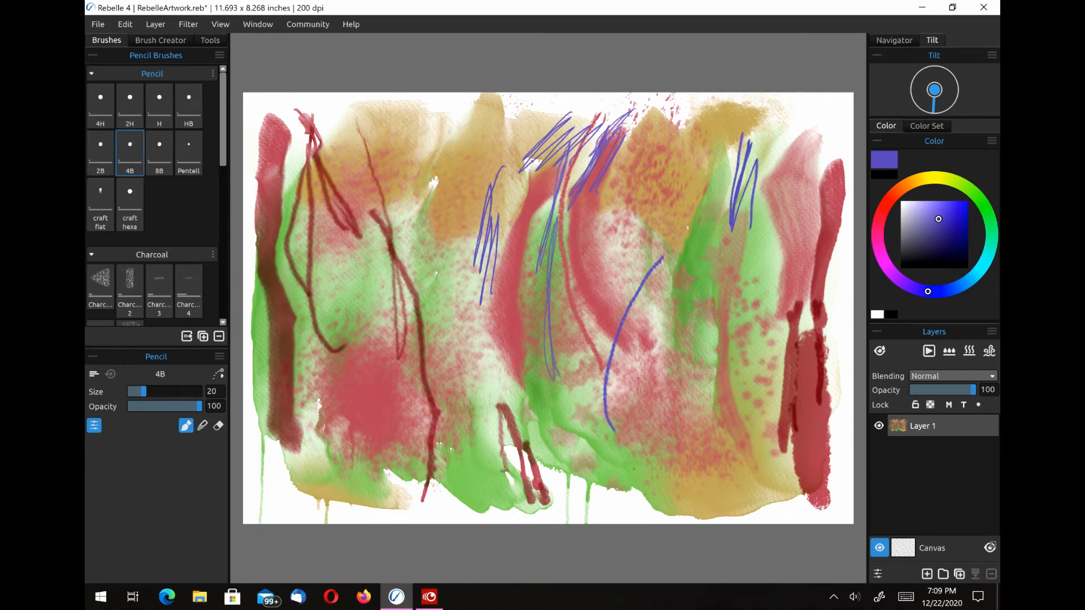
pyautogui.moveTo(629, 381)
pyautogui.mouseDown()
pyautogui.moveTo(644, 475)
pyautogui.moveTo(649, 386)
pyautogui.moveTo(664, 441)
pyautogui.moveTo(698, 327)
pyautogui.moveTo(706, 401)
pyautogui.mouseUp()
pyautogui.click(160, 147)
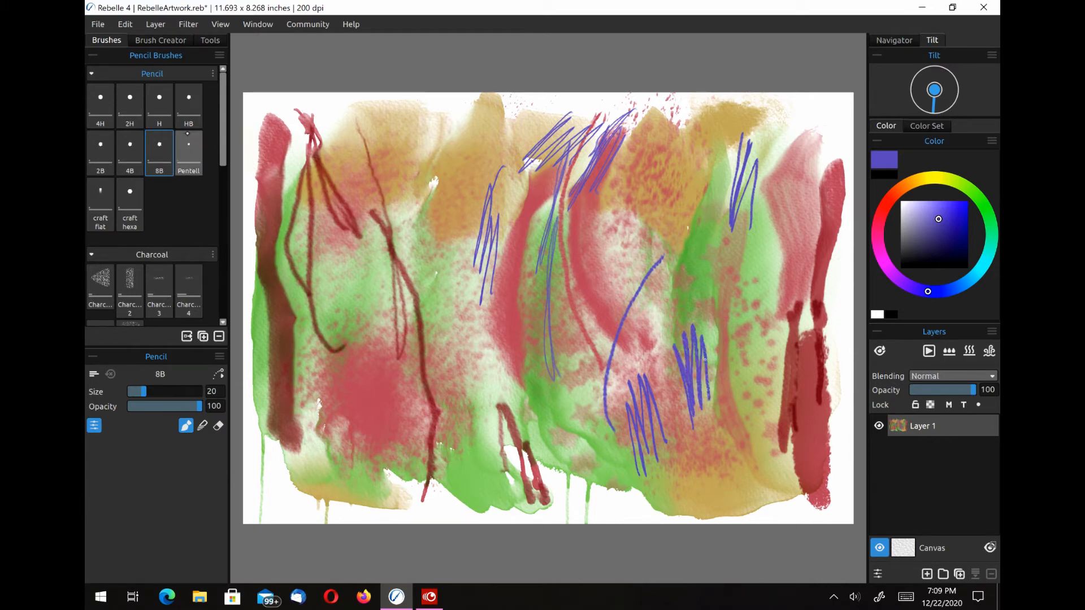
# Scribble blue hatching with the Pentell pencil below the canvas's centre, craft flat at the upper right and craft hexa on the right side.
pyautogui.click(187, 136)
pyautogui.moveTo(585, 444)
pyautogui.mouseDown()
pyautogui.moveTo(602, 421)
pyautogui.moveTo(645, 515)
pyautogui.mouseUp()
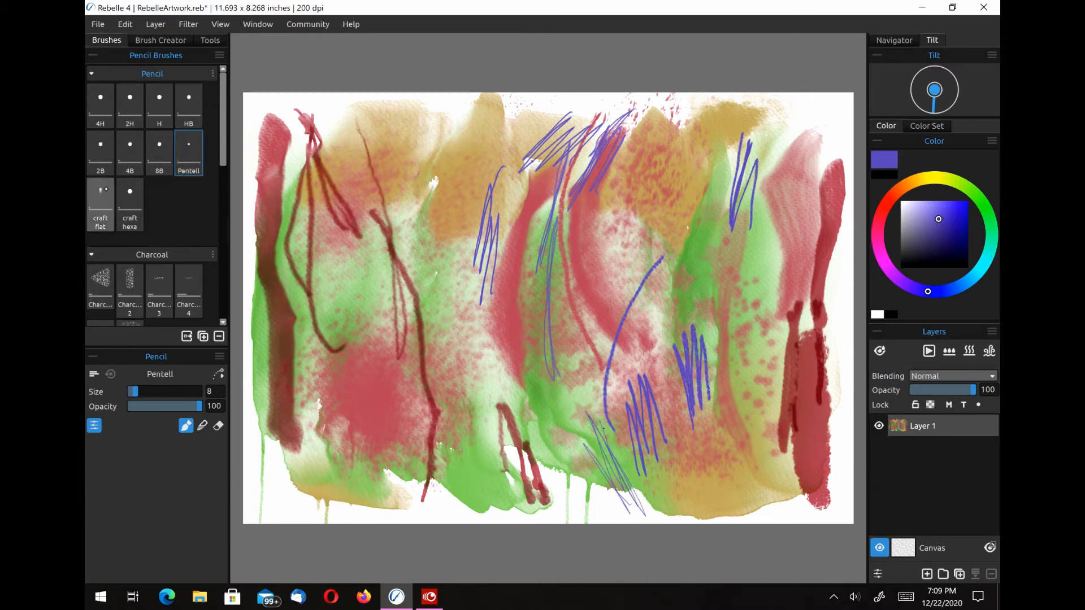
pyautogui.click(100, 204)
pyautogui.moveTo(799, 120)
pyautogui.mouseDown()
pyautogui.moveTo(758, 153)
pyautogui.moveTo(754, 193)
pyautogui.mouseUp()
pyautogui.click(129, 203)
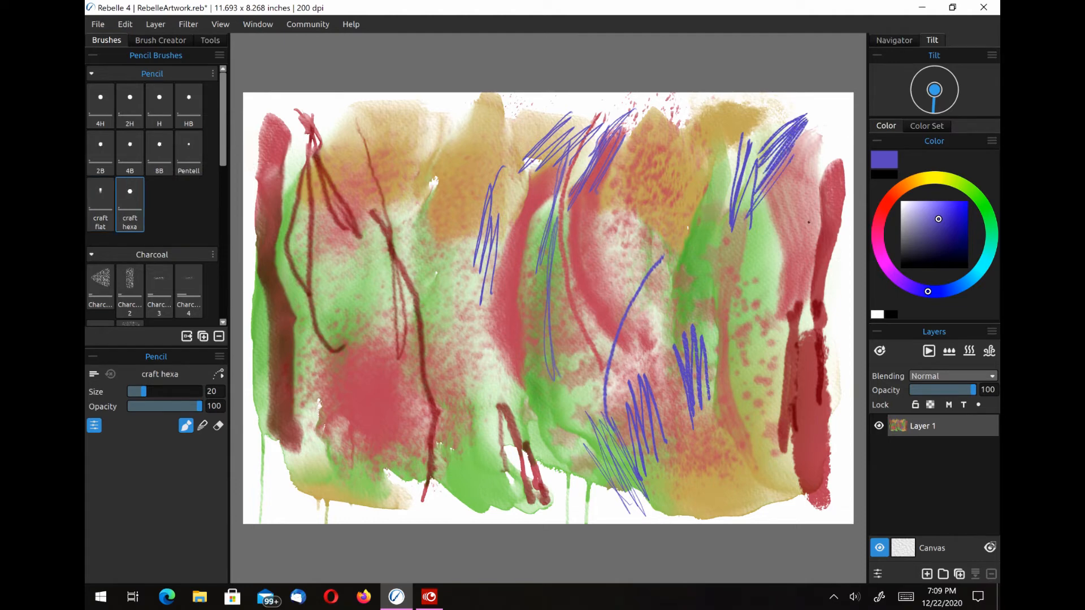
pyautogui.moveTo(745, 285)
pyautogui.mouseDown()
pyautogui.moveTo(763, 313)
pyautogui.moveTo(779, 298)
pyautogui.moveTo(784, 351)
pyautogui.mouseUp()
# Create a new 11.693 x 8.268 inch artwork at 100 DPI, discarding the changes to the current painting.
pyautogui.moveTo(227, 136); pyautogui.dragTo(223, 198)
pyautogui.click(98, 24)
pyautogui.click(123, 54)
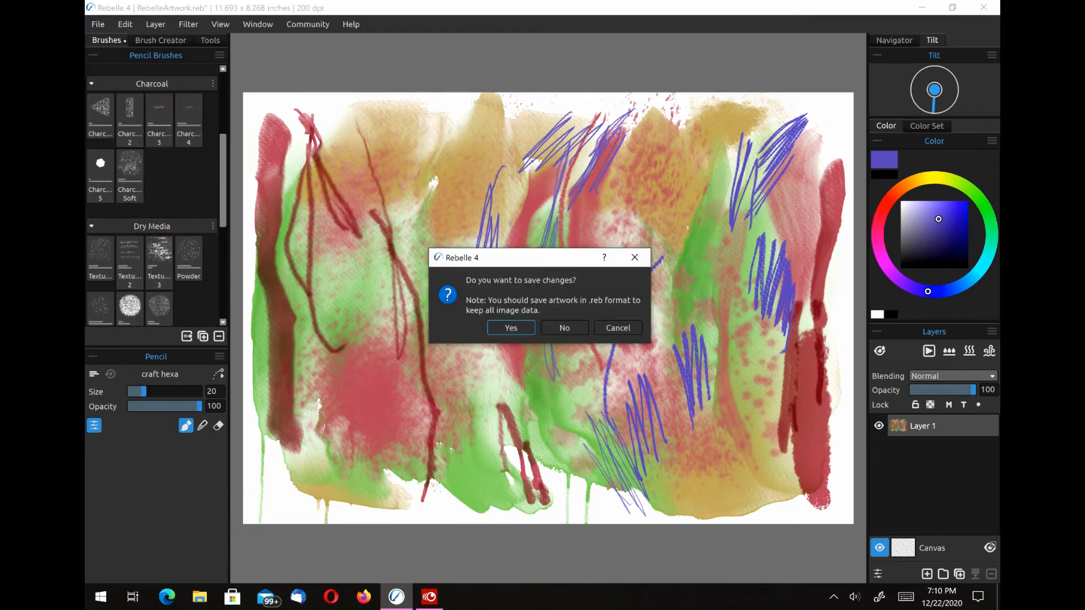
pyautogui.click(579, 328)
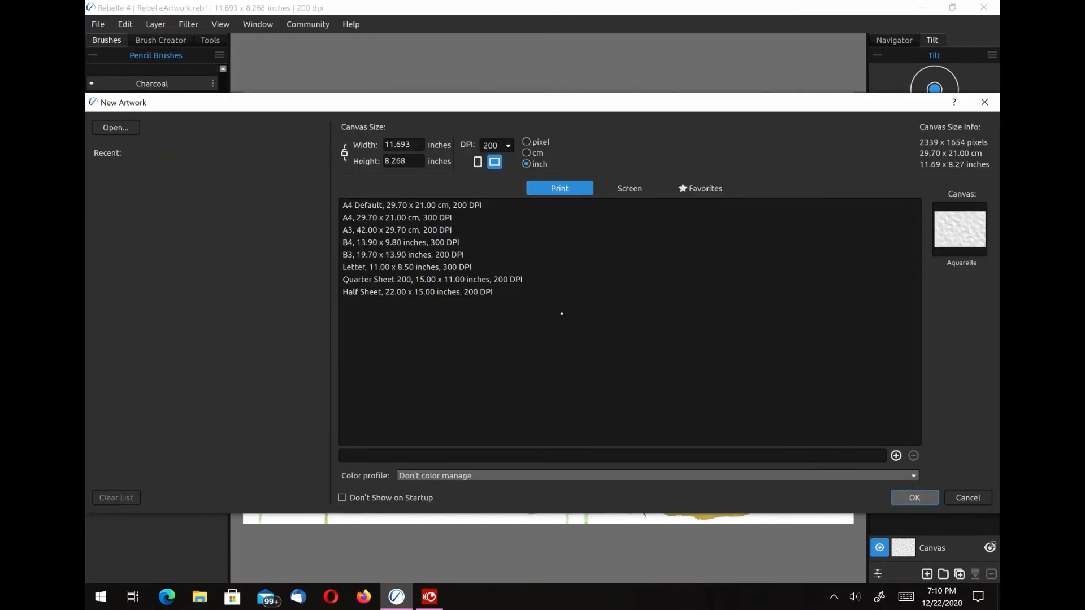
pyautogui.click(506, 145)
pyautogui.click(493, 179)
pyautogui.click(896, 496)
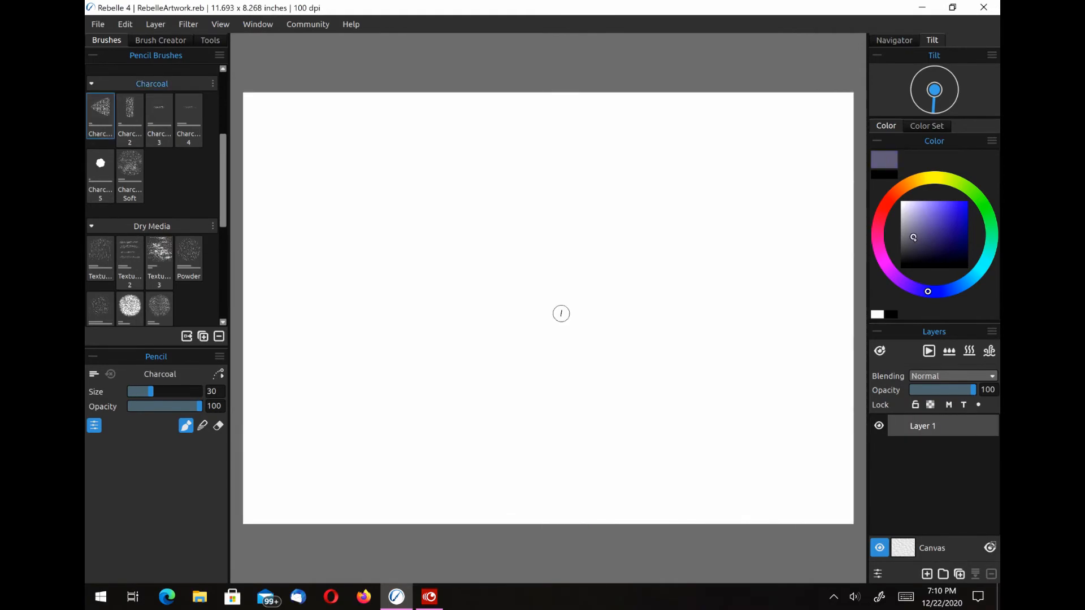
# Pick a dark greyish violet and draw thick Charcoal strokes left of the canvas's centre and a Charcoal 2 zigzag at the upper right.
pyautogui.click(917, 242)
pyautogui.moveTo(476, 215)
pyautogui.mouseDown()
pyautogui.moveTo(465, 321)
pyautogui.moveTo(485, 314)
pyautogui.mouseUp()
pyautogui.moveTo(512, 239); pyautogui.dragTo(487, 334)
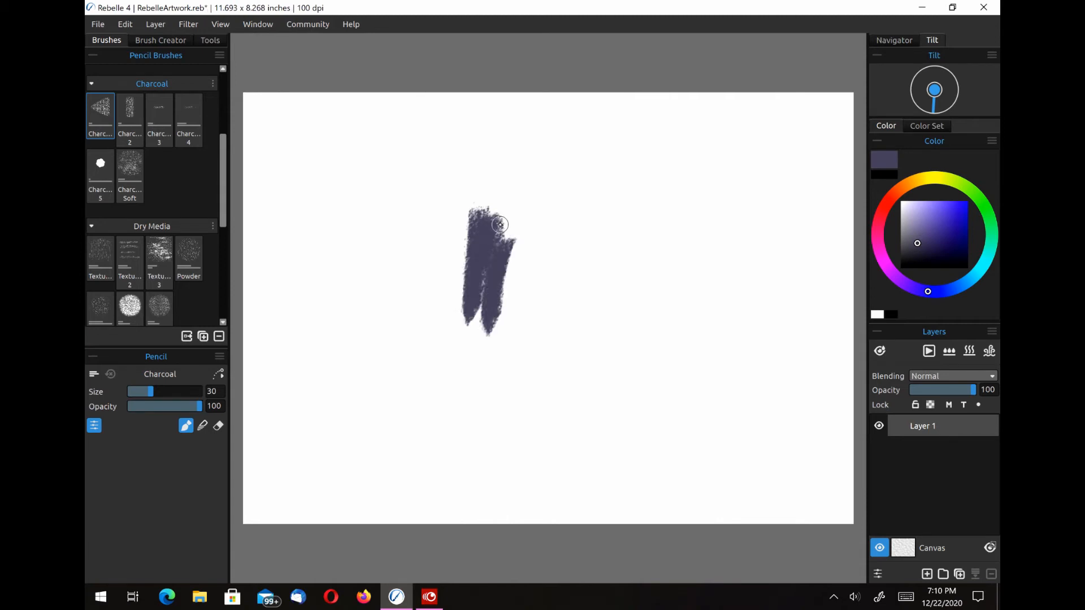
pyautogui.click(130, 120)
pyautogui.moveTo(582, 257)
pyautogui.mouseDown()
pyautogui.moveTo(571, 174)
pyautogui.moveTo(636, 189)
pyautogui.moveTo(676, 259)
pyautogui.mouseUp()
# Scribble violet-grey test strokes around the canvas's centre with the Charcoal 3, Charcoal 4, Charcoal 5 and Charcoal Soft brushes.
pyautogui.click(159, 120)
pyautogui.moveTo(646, 308)
pyautogui.mouseDown()
pyautogui.moveTo(656, 356)
pyautogui.moveTo(670, 305)
pyautogui.moveTo(678, 314)
pyautogui.mouseUp()
pyautogui.click(188, 120)
pyautogui.moveTo(593, 388); pyautogui.dragTo(556, 263)
pyautogui.moveTo(548, 328); pyautogui.dragTo(560, 378)
pyautogui.click(100, 175)
pyautogui.moveTo(455, 366)
pyautogui.mouseDown()
pyautogui.moveTo(466, 370)
pyautogui.moveTo(460, 299)
pyautogui.mouseUp()
pyautogui.click(130, 175)
pyautogui.moveTo(540, 277)
pyautogui.mouseDown()
pyautogui.moveTo(557, 367)
pyautogui.moveTo(600, 314)
pyautogui.moveTo(574, 399)
pyautogui.moveTo(557, 363)
pyautogui.moveTo(564, 344)
pyautogui.moveTo(580, 402)
pyautogui.moveTo(622, 332)
pyautogui.moveTo(678, 339)
pyautogui.moveTo(435, 283)
pyautogui.moveTo(419, 258)
pyautogui.mouseUp()
# Smear the outer ends of the charcoal strokes with the Soft Blend brush and return to the pencil brushes.
pyautogui.click(220, 39)
pyautogui.click(98, 206)
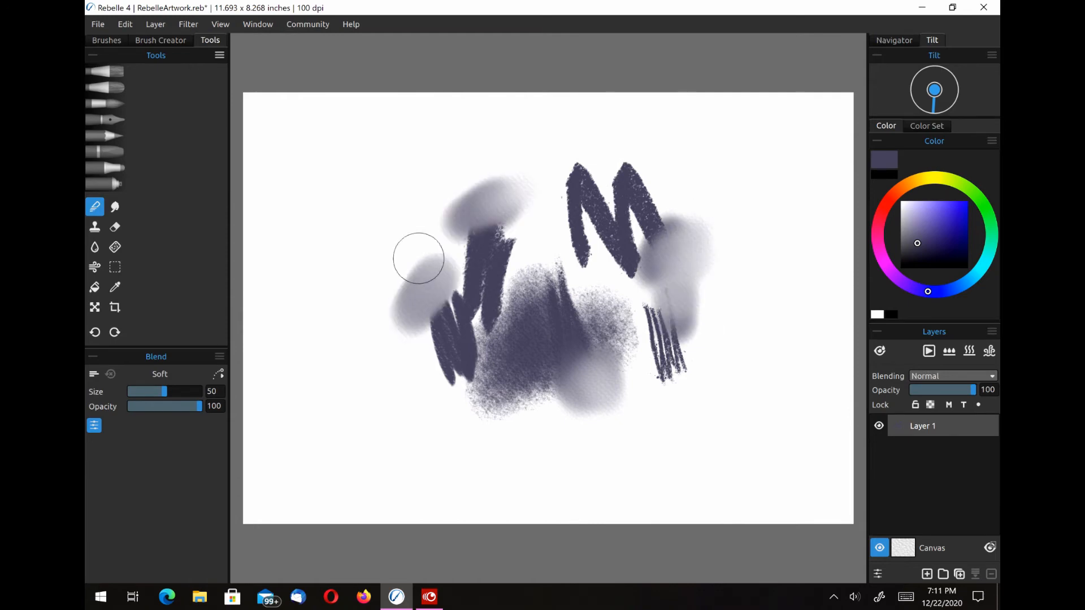
pyautogui.click(118, 134)
pyautogui.click(113, 37)
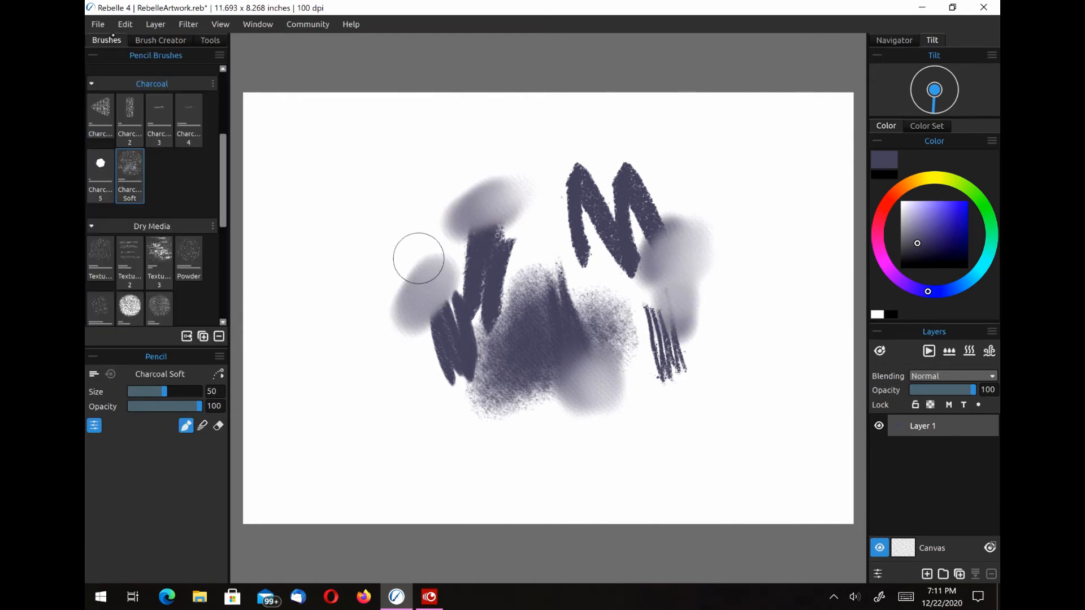
# Set the Charcoal Soft brush to blend mode and smudge the charcoal strokes around the canvas's centre, lower left and upper right.
pyautogui.click(201, 425)
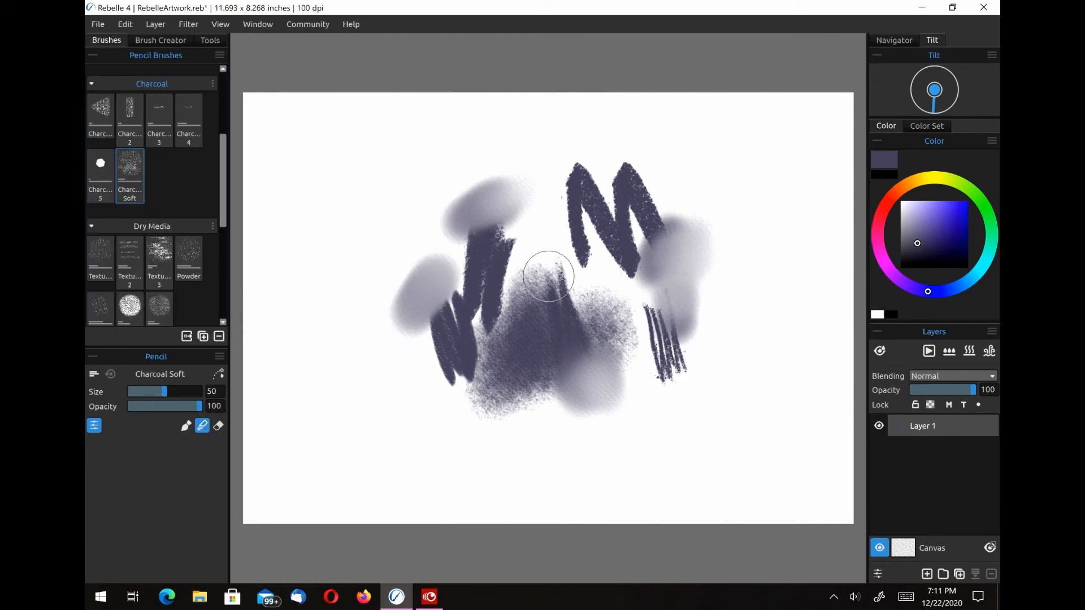
pyautogui.moveTo(545, 266)
pyautogui.mouseDown()
pyautogui.moveTo(569, 235)
pyautogui.moveTo(586, 260)
pyautogui.moveTo(623, 156)
pyautogui.moveTo(637, 184)
pyautogui.moveTo(632, 162)
pyautogui.mouseUp()
pyautogui.moveTo(503, 254); pyautogui.dragTo(507, 243)
pyautogui.moveTo(678, 370); pyautogui.dragTo(659, 378)
pyautogui.moveTo(425, 350); pyautogui.dragTo(462, 386)
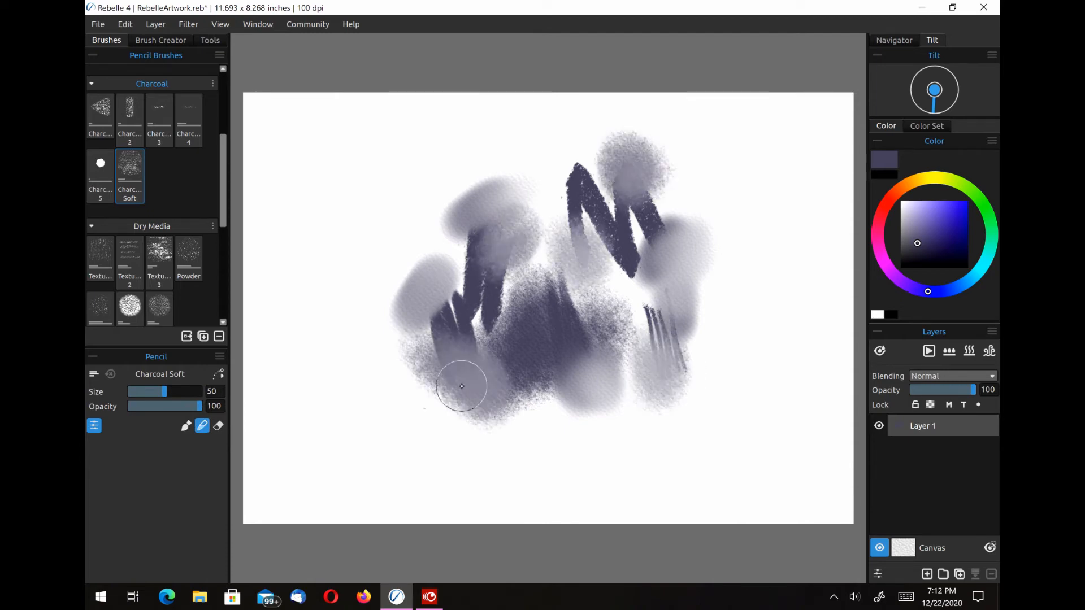
pyautogui.moveTo(628, 271); pyautogui.dragTo(658, 187)
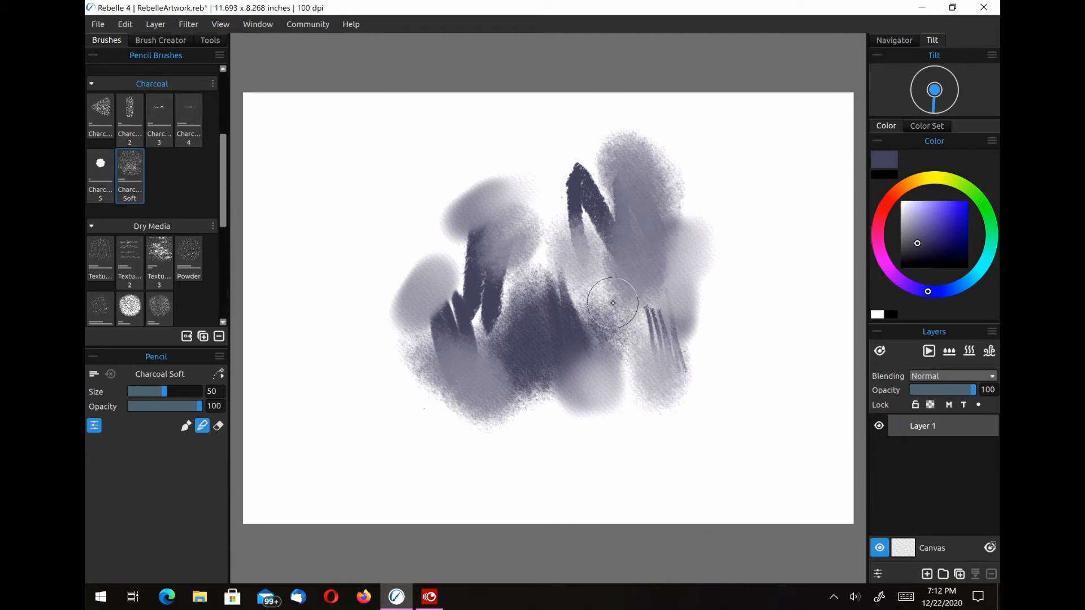
# Paint dry media patches on the canvas's left half with the Textured, Textured 2 and Textured 3 brushes in paint mode.
pyautogui.scroll(-4, 153, 198)
pyautogui.click(101, 136)
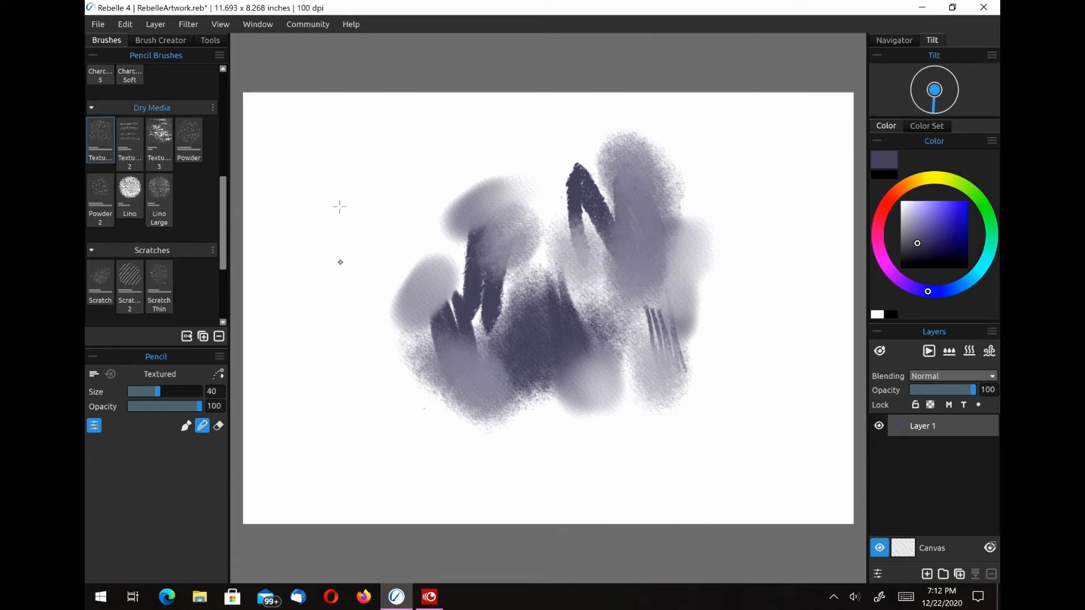
pyautogui.moveTo(353, 239)
pyautogui.mouseDown()
pyautogui.moveTo(367, 186)
pyautogui.moveTo(412, 230)
pyautogui.mouseUp()
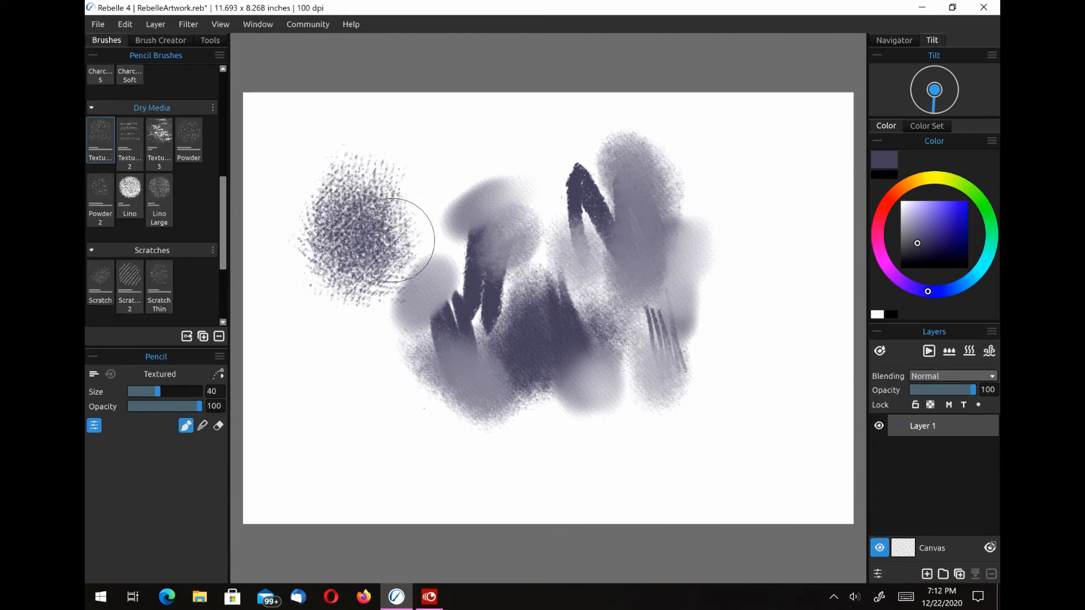
pyautogui.click(130, 144)
pyautogui.moveTo(449, 186); pyautogui.dragTo(472, 150)
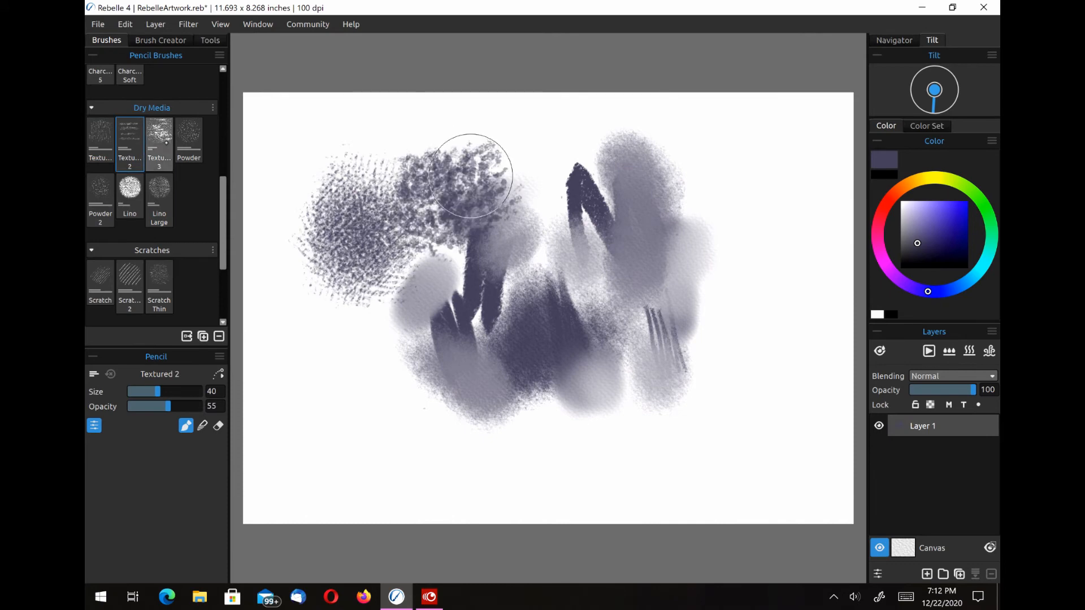
pyautogui.click(159, 142)
pyautogui.moveTo(363, 356); pyautogui.dragTo(374, 263)
# Paint speckled patches with the Powder brush at the canvas's lower left and Powder 2 at its top centre.
pyautogui.click(185, 126)
pyautogui.moveTo(367, 430); pyautogui.dragTo(425, 385)
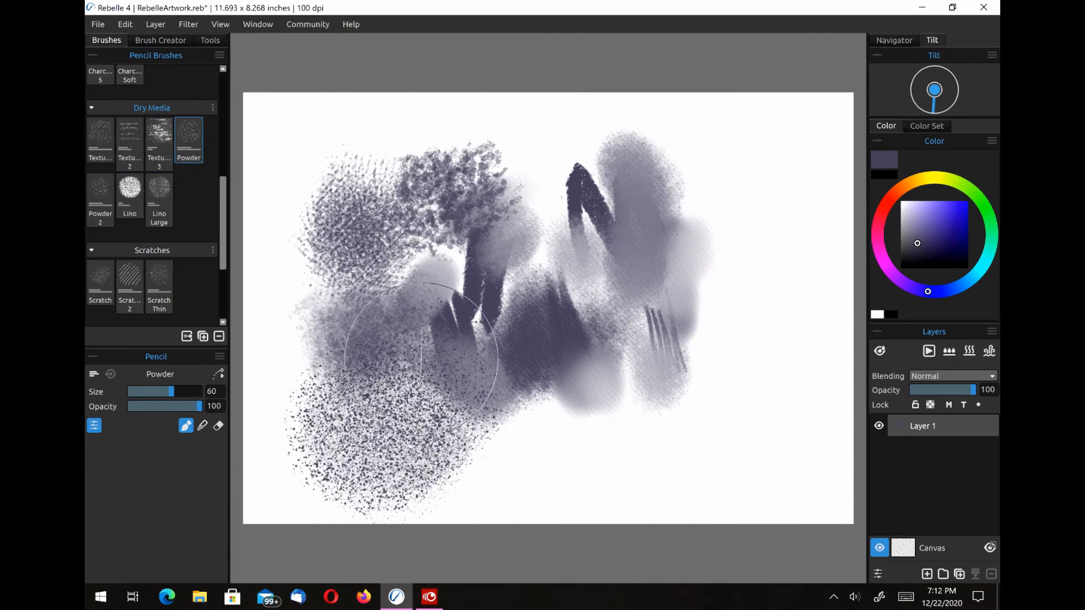
pyautogui.click(101, 195)
pyautogui.moveTo(555, 192); pyautogui.dragTo(522, 189)
# Paint grainy patches with the Lino and Lino Large brushes at the canvas's upper right.
pyautogui.click(129, 189)
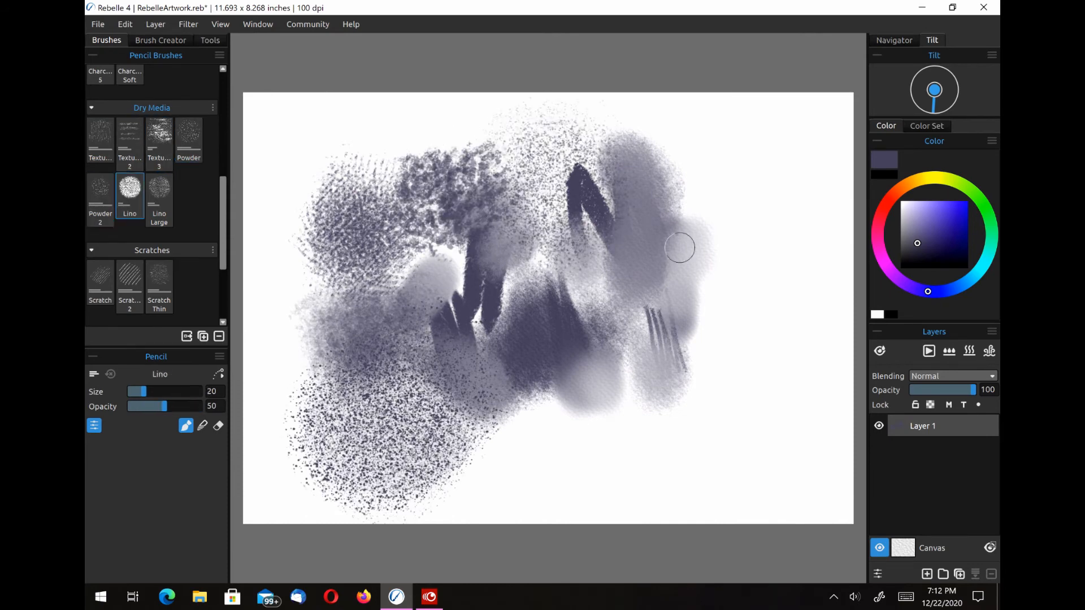
pyautogui.moveTo(678, 243)
pyautogui.mouseDown()
pyautogui.moveTo(679, 200)
pyautogui.moveTo(704, 187)
pyautogui.mouseUp()
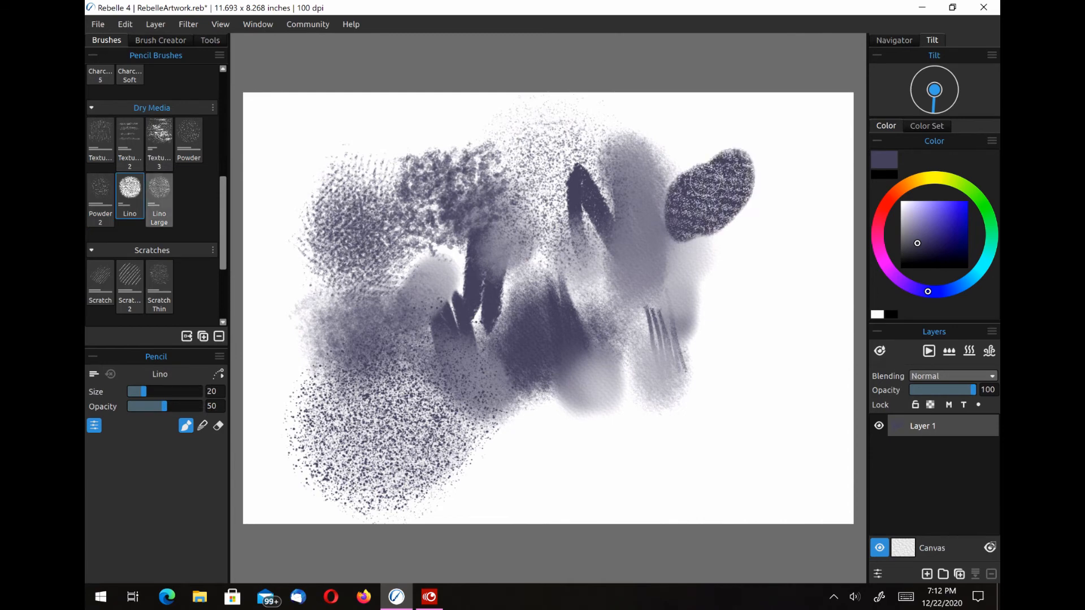
pyautogui.click(159, 199)
pyautogui.moveTo(706, 288)
pyautogui.mouseDown()
pyautogui.moveTo(743, 209)
pyautogui.moveTo(751, 226)
pyautogui.mouseUp()
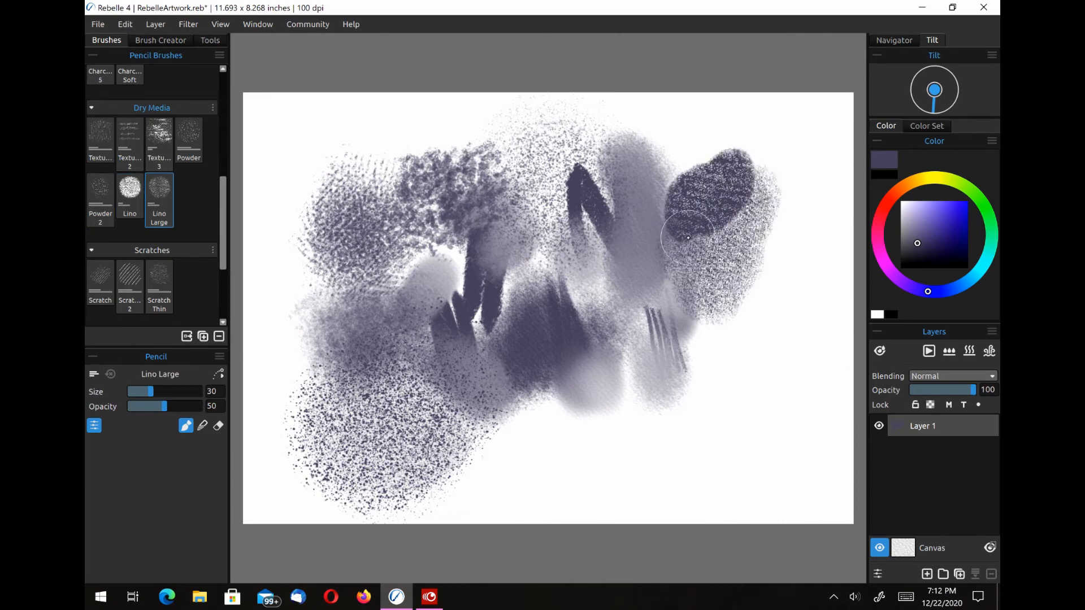
# Paint crosshatched patches with the Scratch brush over the central charcoal strokes and right of the canvas's bottom centre.
pyautogui.click(103, 276)
pyautogui.moveTo(435, 283); pyautogui.dragTo(542, 215)
pyautogui.moveTo(474, 339); pyautogui.dragTo(548, 237)
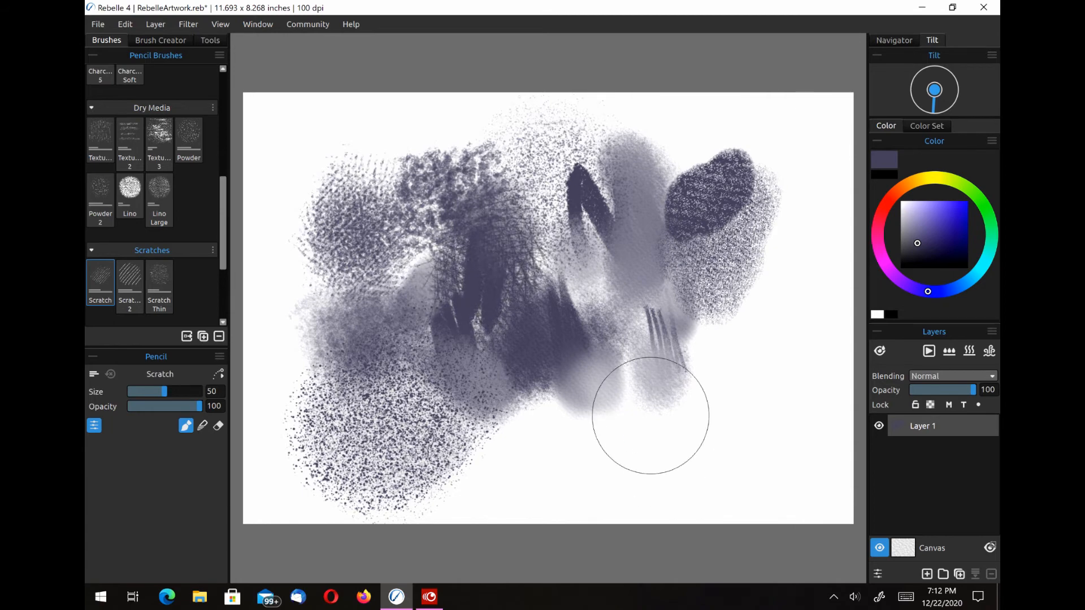
pyautogui.moveTo(565, 384)
pyautogui.mouseDown()
pyautogui.moveTo(678, 441)
pyautogui.moveTo(593, 480)
pyautogui.moveTo(666, 497)
pyautogui.mouseUp()
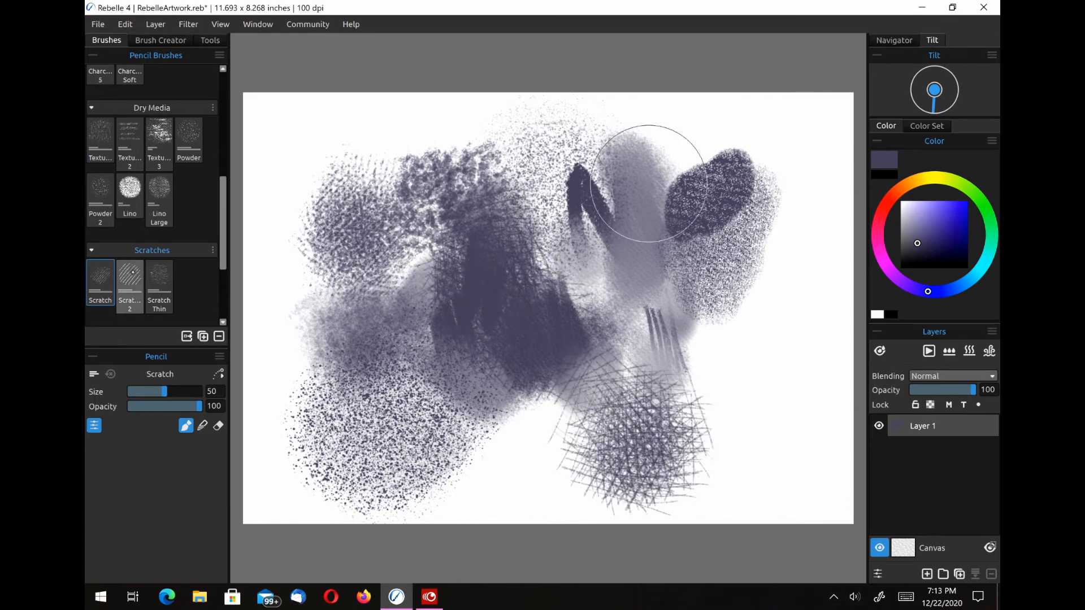
# Paint crosshatching with the Scratches 2 brush on the canvas's right side and Scratch Thin at its bottom centre.
pyautogui.click(130, 285)
pyautogui.moveTo(703, 347)
pyautogui.mouseDown()
pyautogui.moveTo(716, 365)
pyautogui.moveTo(709, 356)
pyautogui.mouseUp()
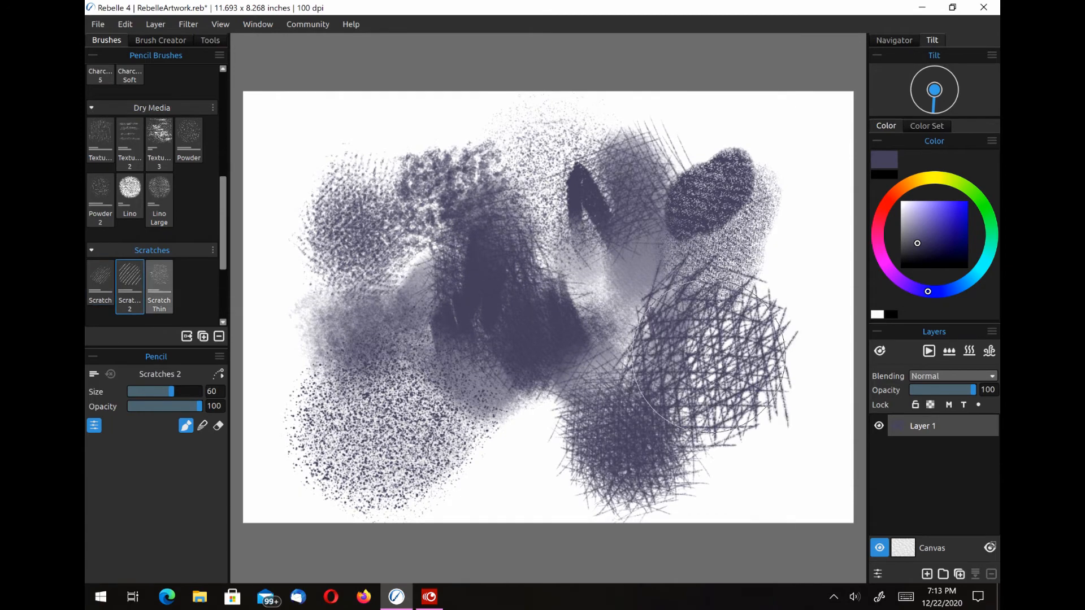
pyautogui.click(159, 286)
pyautogui.moveTo(497, 480)
pyautogui.mouseDown()
pyautogui.moveTo(514, 441)
pyautogui.moveTo(559, 422)
pyautogui.mouseUp()
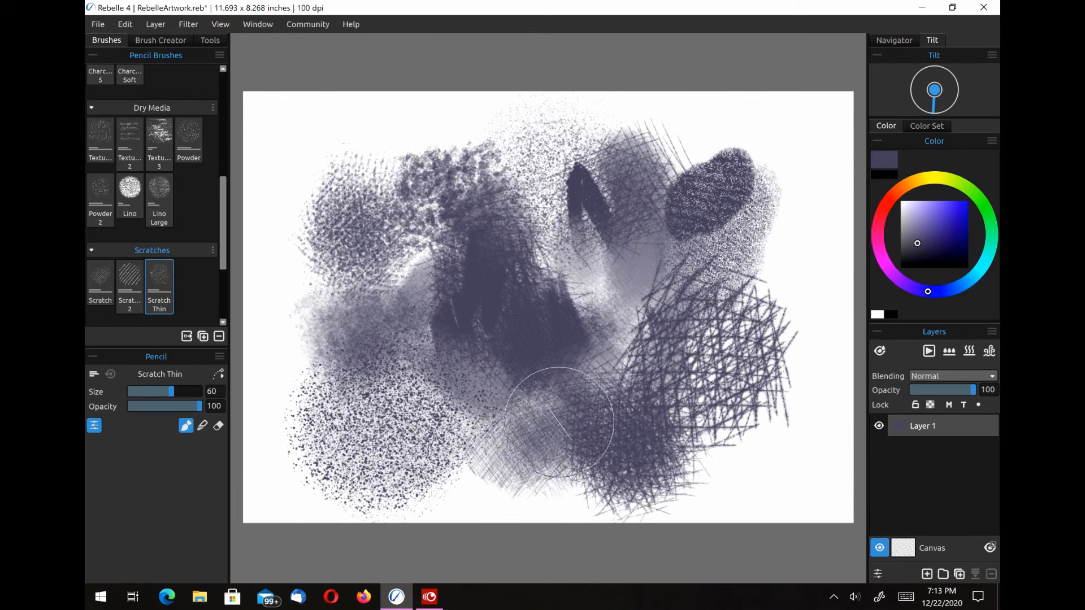
# Set the Scratch Thin brush to blend mode and smudge the marks on the canvas's right side and at its bottom centre.
pyautogui.click(202, 425)
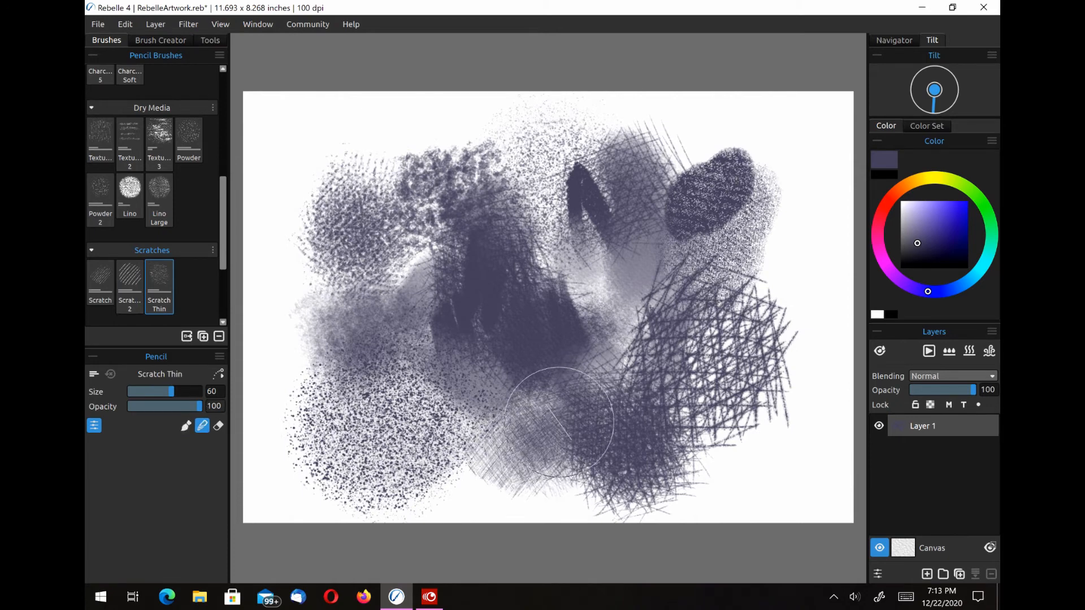
pyautogui.moveTo(611, 170)
pyautogui.mouseDown()
pyautogui.moveTo(712, 148)
pyautogui.moveTo(781, 413)
pyautogui.mouseUp()
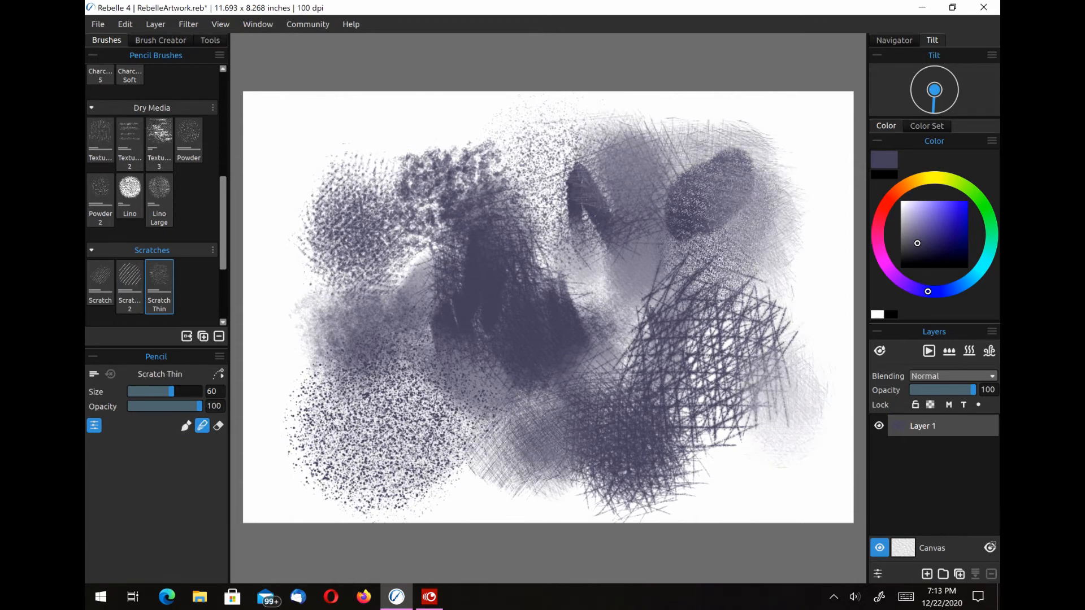
pyautogui.moveTo(457, 452); pyautogui.dragTo(500, 423)
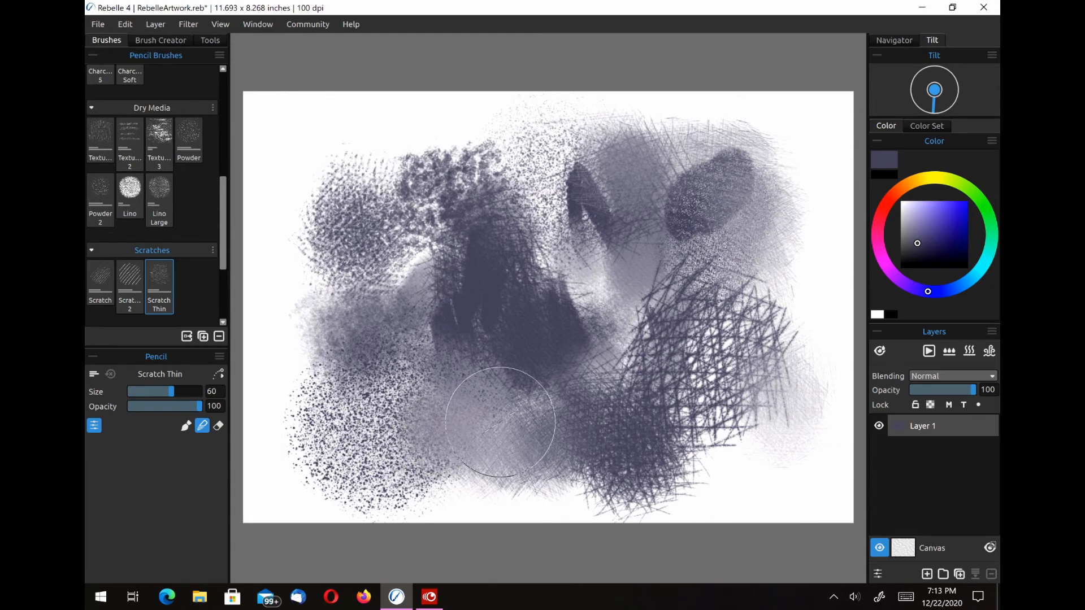
# Switch to the Pastel tool, pick a magenta pink and paint a Round Soft zigzag at the canvas's top left of centre.
pyautogui.click(209, 40)
pyautogui.click(105, 151)
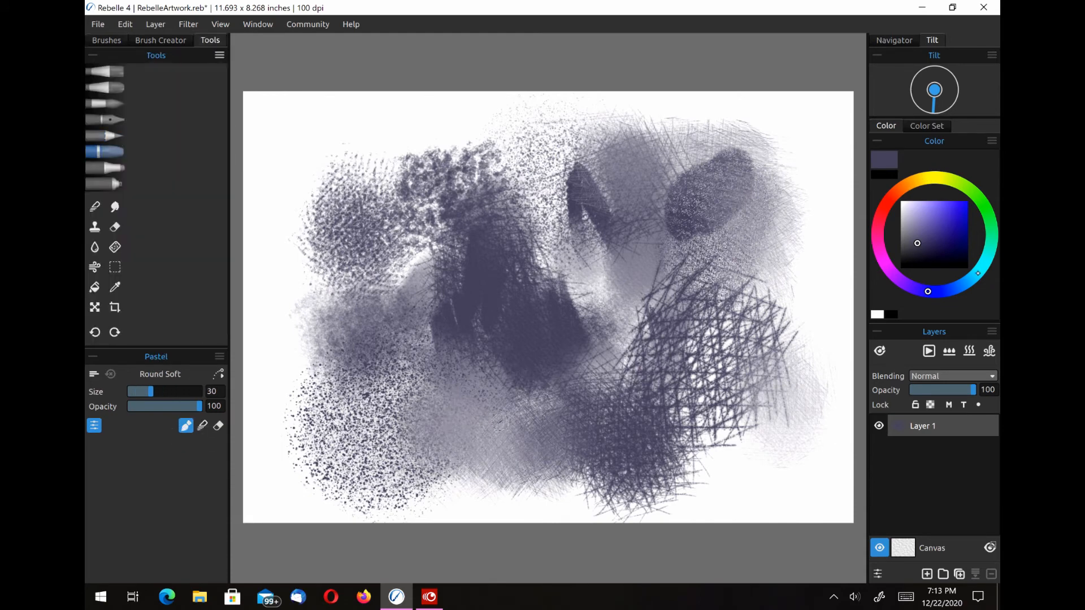
pyautogui.click(883, 259)
pyautogui.moveTo(935, 222); pyautogui.dragTo(935, 216)
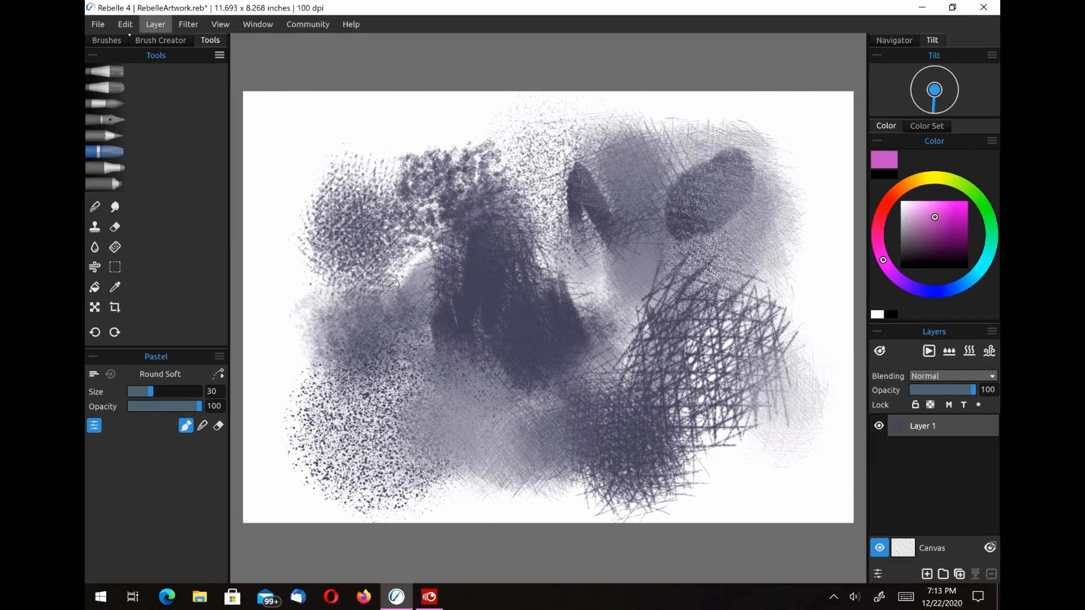
pyautogui.click(107, 41)
pyautogui.moveTo(406, 144)
pyautogui.mouseDown()
pyautogui.moveTo(469, 141)
pyautogui.moveTo(511, 161)
pyautogui.mouseUp()
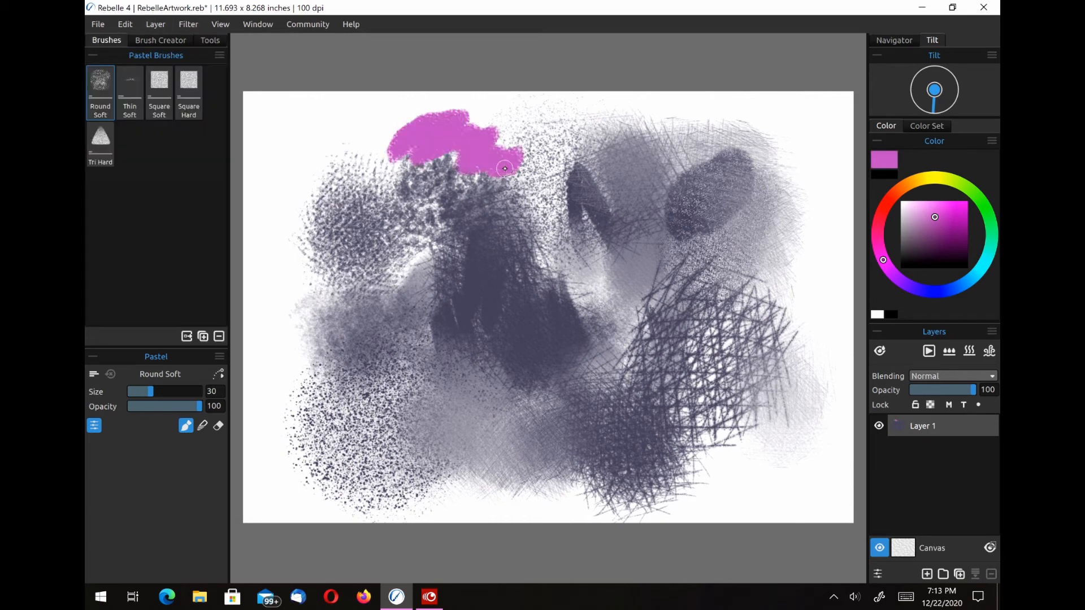
# Draw pink Thin Soft hatching at the canvas's upper left and Square Soft and Square Hard pastel patches near its left edge.
pyautogui.click(130, 93)
pyautogui.moveTo(317, 176)
pyautogui.mouseDown()
pyautogui.moveTo(378, 133)
pyautogui.moveTo(362, 176)
pyautogui.moveTo(389, 176)
pyautogui.mouseUp()
pyautogui.click(159, 93)
pyautogui.moveTo(305, 255)
pyautogui.mouseDown()
pyautogui.moveTo(316, 311)
pyautogui.moveTo(300, 359)
pyautogui.moveTo(333, 339)
pyautogui.moveTo(291, 269)
pyautogui.mouseUp()
pyautogui.click(189, 93)
# Paint pink Tri Hard pastel strokes at the top centre, and smear pastel there and at the left edge in blend mode.
pyautogui.click(101, 144)
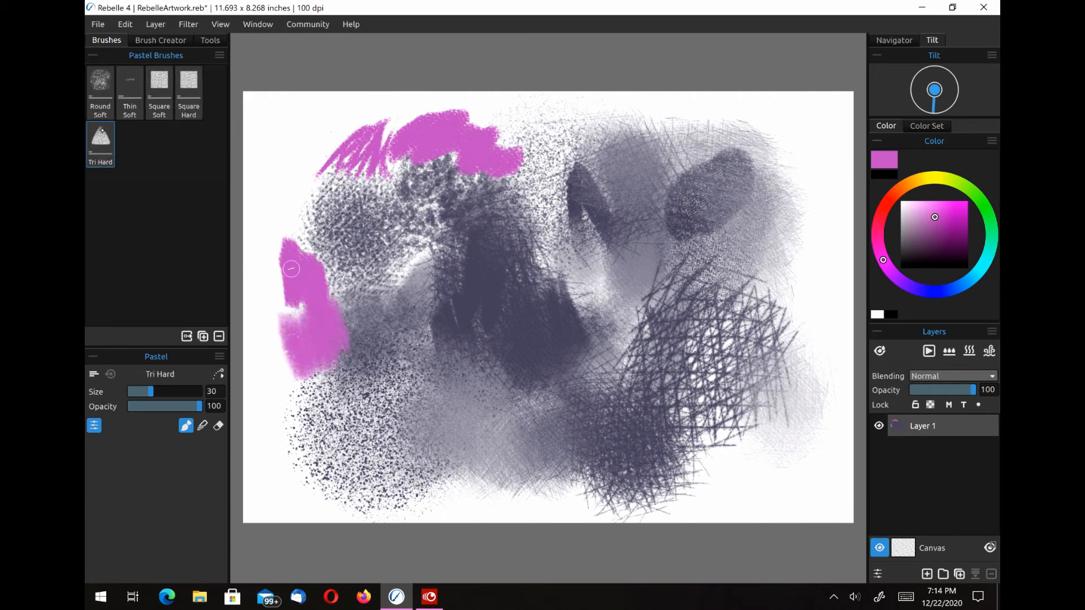
pyautogui.moveTo(500, 148)
pyautogui.mouseDown()
pyautogui.moveTo(572, 119)
pyautogui.moveTo(534, 214)
pyautogui.moveTo(489, 224)
pyautogui.moveTo(556, 169)
pyautogui.moveTo(582, 113)
pyautogui.mouseUp()
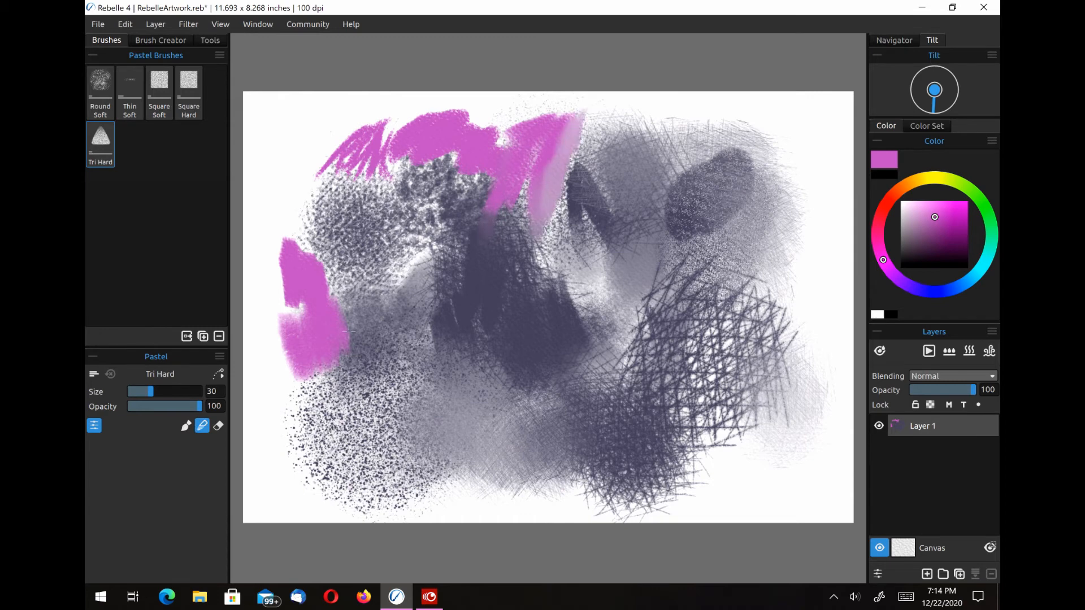
pyautogui.moveTo(337, 426)
pyautogui.mouseDown()
pyautogui.moveTo(353, 339)
pyautogui.moveTo(325, 396)
pyautogui.moveTo(302, 362)
pyautogui.moveTo(317, 418)
pyautogui.mouseUp()
# Switch to the Marker tool and draw magenta and red vertical strokes with the Bullet marker near the canvas's right edge.
pyautogui.click(118, 165)
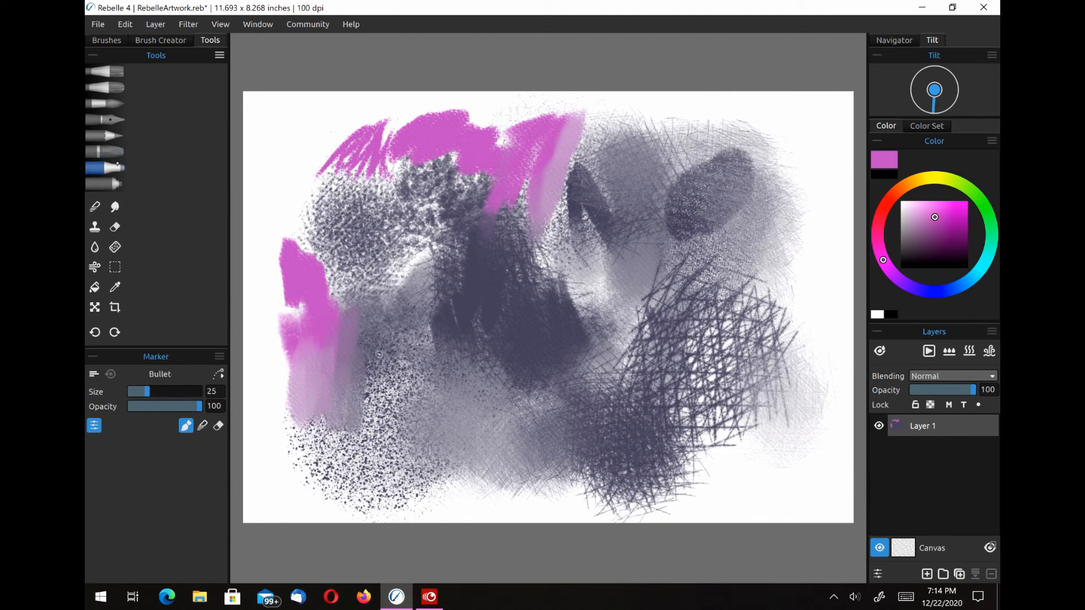
pyautogui.click(107, 40)
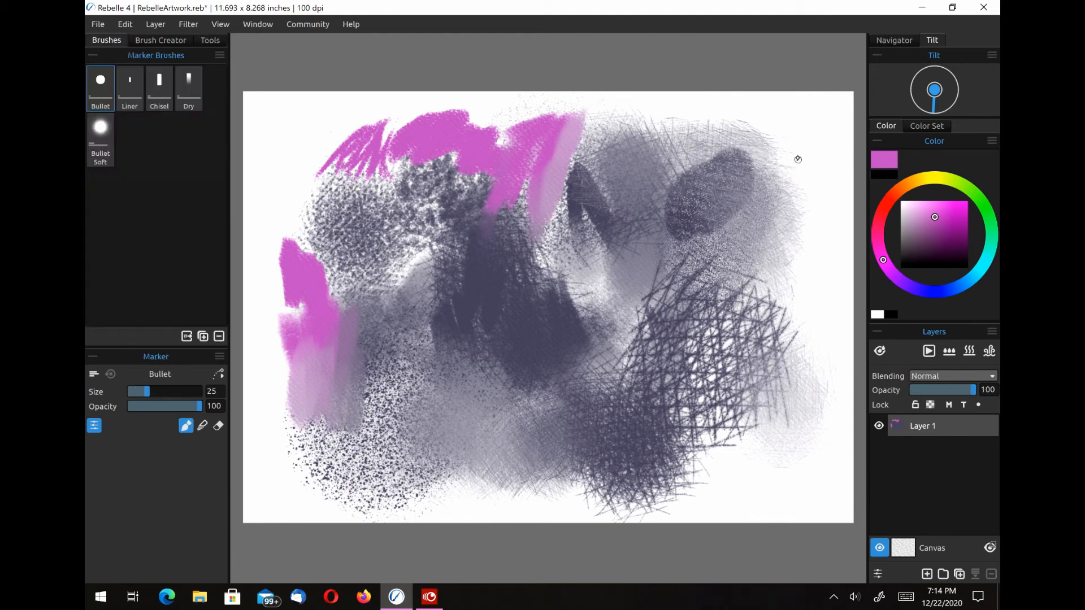
pyautogui.moveTo(798, 159)
pyautogui.mouseDown()
pyautogui.moveTo(806, 270)
pyautogui.moveTo(809, 193)
pyautogui.moveTo(808, 426)
pyautogui.mouseUp()
pyautogui.click(884, 208)
# Draw red strokes with the Liner, Chisel and Dry markers along the canvas's right side and bottom centre.
pyautogui.click(132, 75)
pyautogui.click(162, 72)
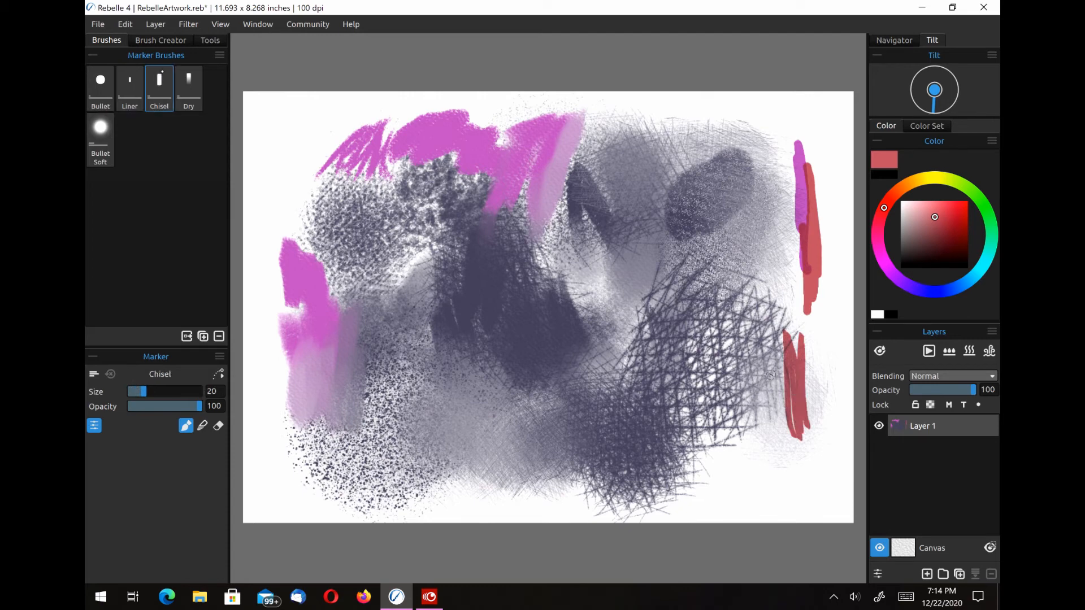
pyautogui.moveTo(434, 452); pyautogui.dragTo(545, 491)
pyautogui.click(189, 88)
pyautogui.moveTo(760, 116); pyautogui.dragTo(779, 316)
# Paint a red Bullet Soft marker patch at the canvas's lower right, and blend the right-edge strokes with Bullet Soft and Dry markers.
pyautogui.click(100, 136)
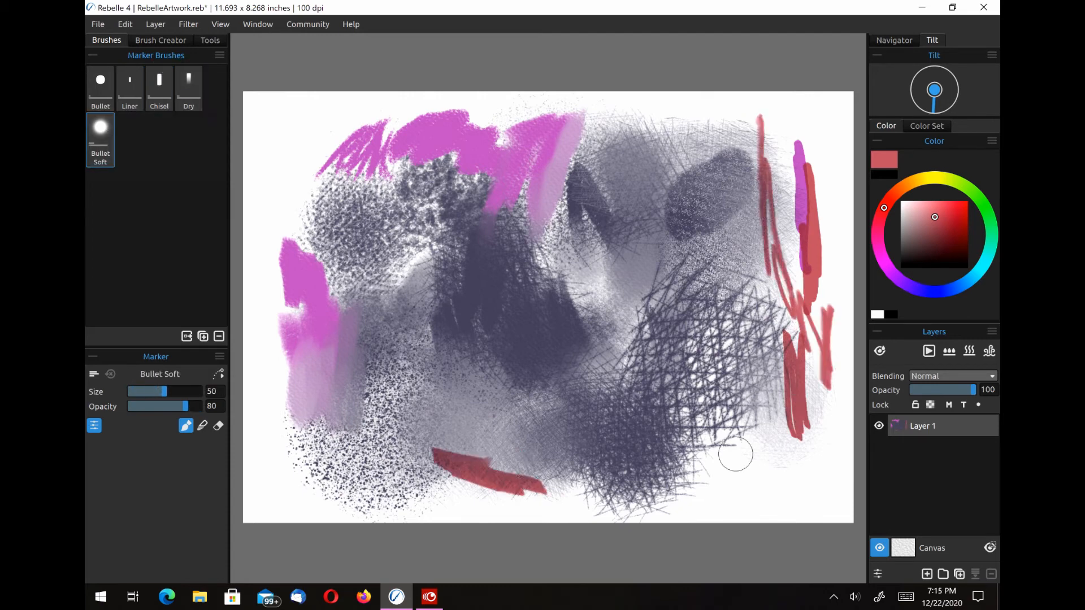
pyautogui.moveTo(734, 453)
pyautogui.mouseDown()
pyautogui.moveTo(780, 429)
pyautogui.moveTo(765, 404)
pyautogui.mouseUp()
pyautogui.click(202, 426)
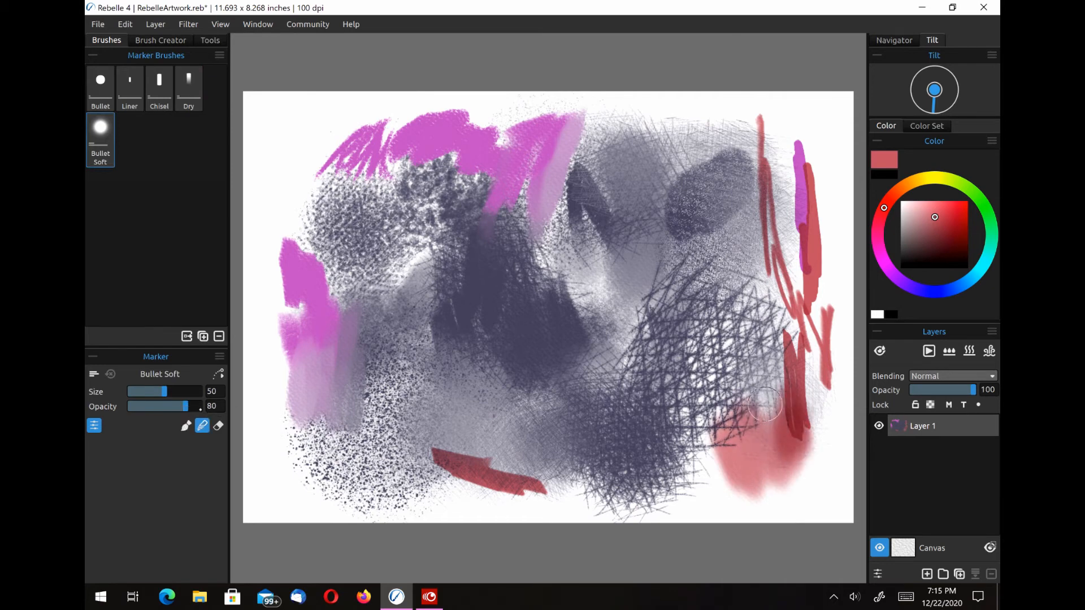
pyautogui.moveTo(820, 351)
pyautogui.mouseDown()
pyautogui.moveTo(806, 187)
pyautogui.moveTo(802, 285)
pyautogui.mouseUp()
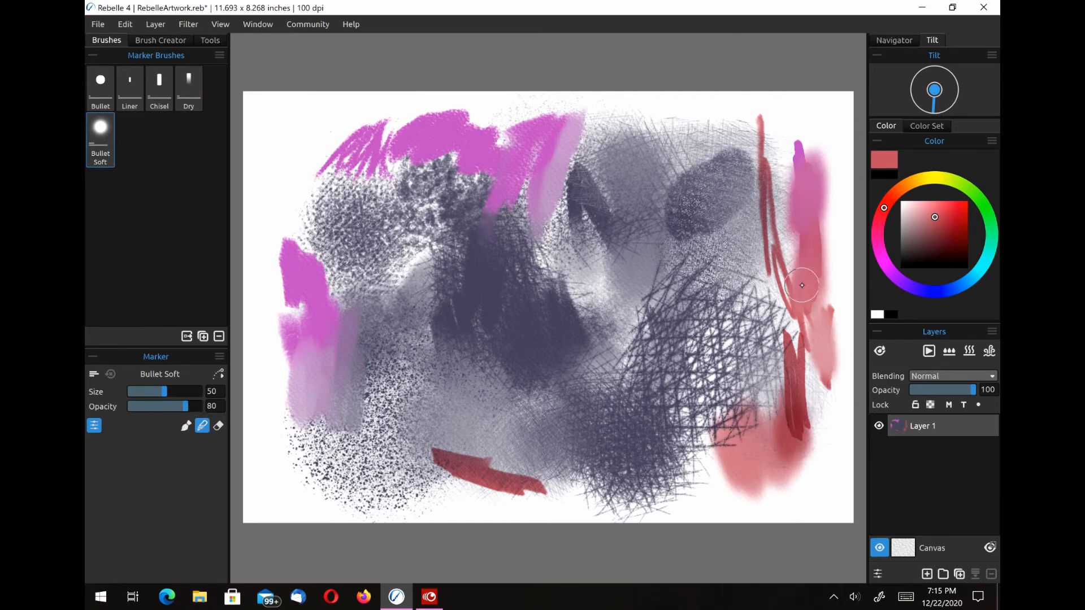
pyautogui.click(188, 87)
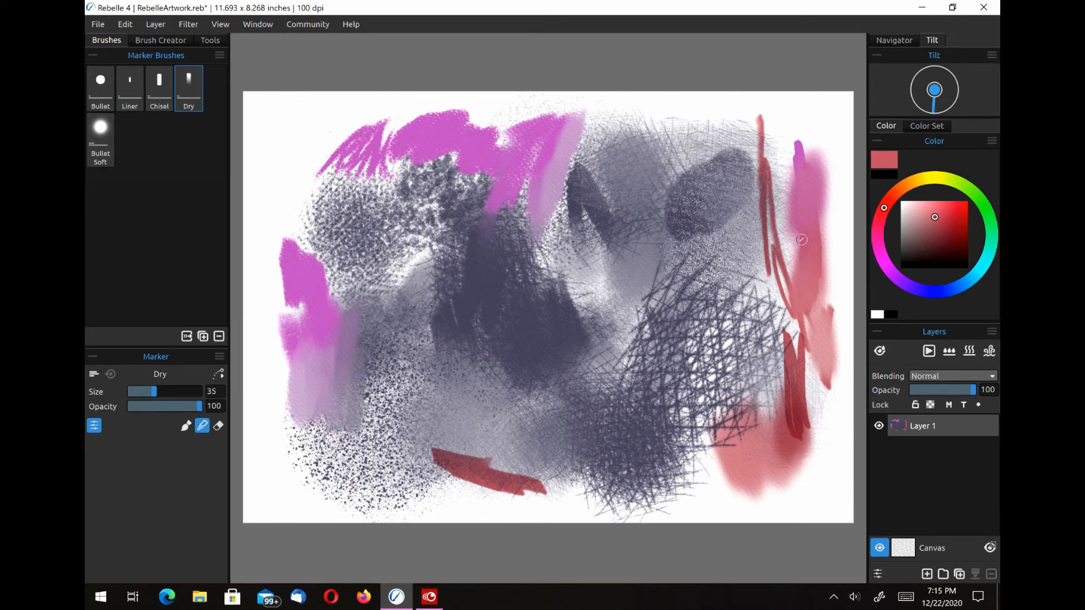
pyautogui.moveTo(814, 250); pyautogui.dragTo(804, 418)
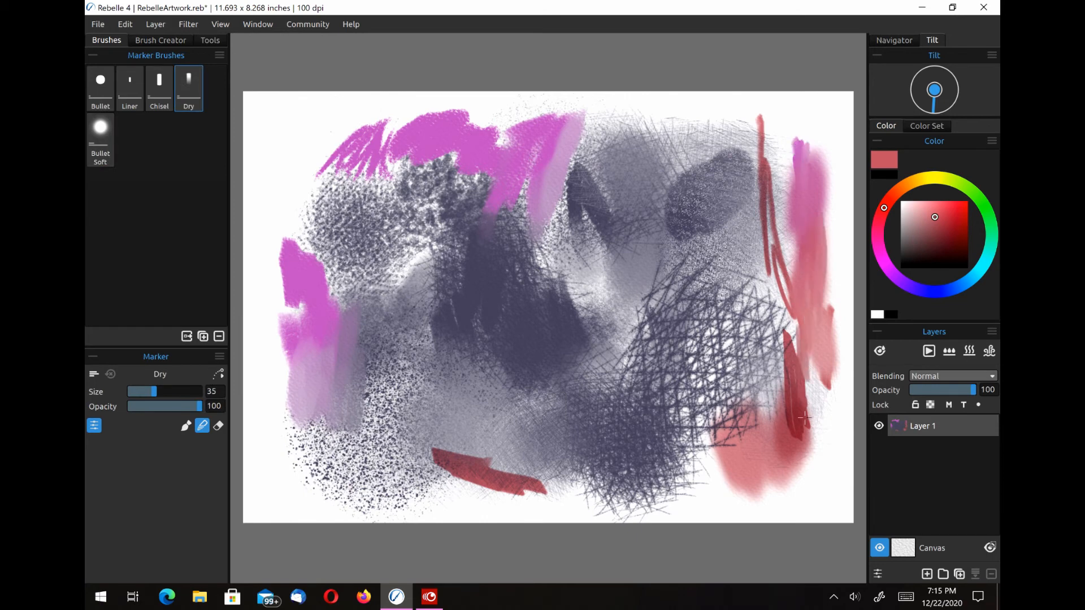
# Switch to the Airbrush and spray red with Spray over the canvas's upper left and with Spray 2 across its centre.
pyautogui.click(210, 40)
pyautogui.click(117, 184)
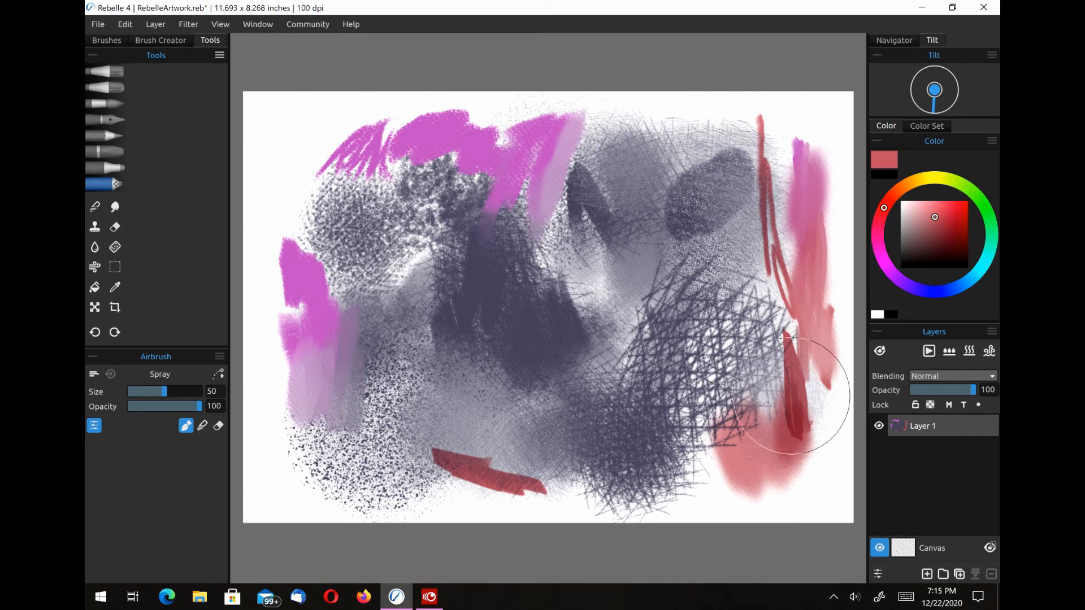
pyautogui.click(107, 39)
pyautogui.moveTo(294, 164); pyautogui.dragTo(382, 182)
pyautogui.click(137, 91)
pyautogui.moveTo(542, 169)
pyautogui.mouseDown()
pyautogui.moveTo(565, 293)
pyautogui.moveTo(421, 266)
pyautogui.mouseUp()
# Airbrush red right of the canvas's centre with Spray 3 and Spray 4, and over its lower right and bottom with Spray 5.
pyautogui.click(159, 88)
pyautogui.moveTo(629, 271)
pyautogui.mouseDown()
pyautogui.moveTo(629, 331)
pyautogui.moveTo(668, 225)
pyautogui.mouseUp()
pyautogui.click(189, 88)
pyautogui.moveTo(624, 156)
pyautogui.mouseDown()
pyautogui.moveTo(614, 205)
pyautogui.moveTo(637, 271)
pyautogui.mouseUp()
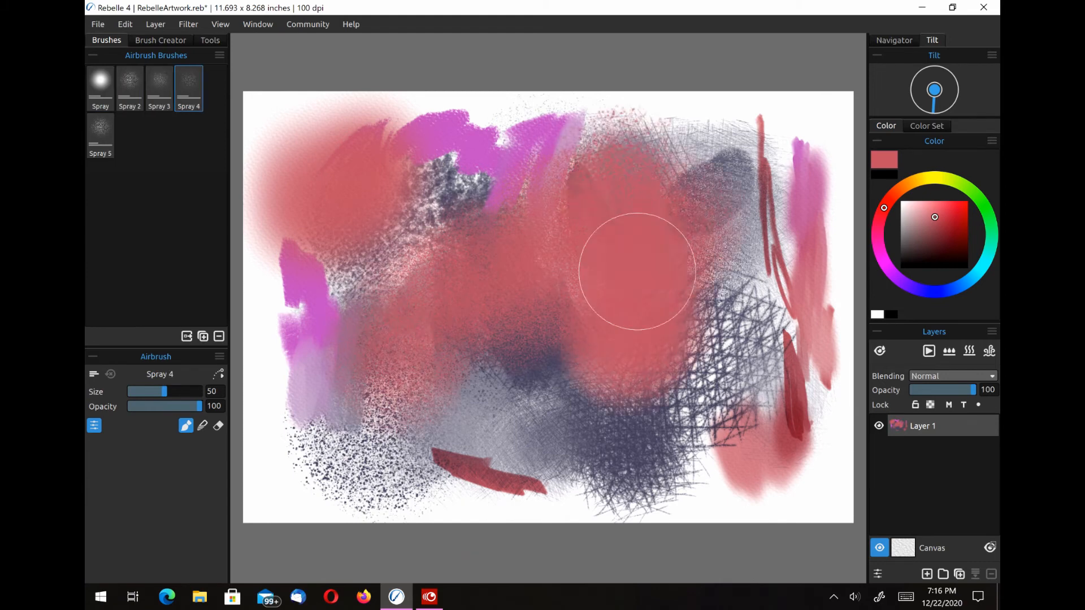
pyautogui.click(100, 135)
pyautogui.moveTo(678, 328)
pyautogui.mouseDown()
pyautogui.moveTo(752, 294)
pyautogui.moveTo(721, 480)
pyautogui.moveTo(791, 452)
pyautogui.mouseUp()
pyautogui.moveTo(528, 469)
pyautogui.mouseDown()
pyautogui.moveTo(551, 491)
pyautogui.moveTo(558, 413)
pyautogui.mouseUp()
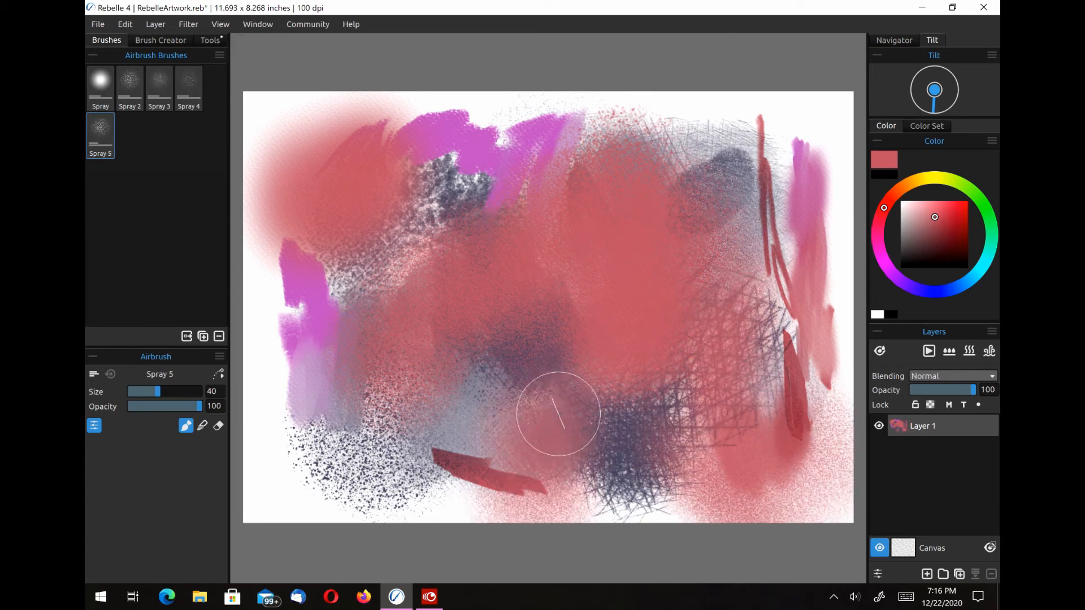
# Show the Stencils panel, place the Turtle stencil on the canvas, and change the paint colour to blue-violet.
pyautogui.click(212, 40)
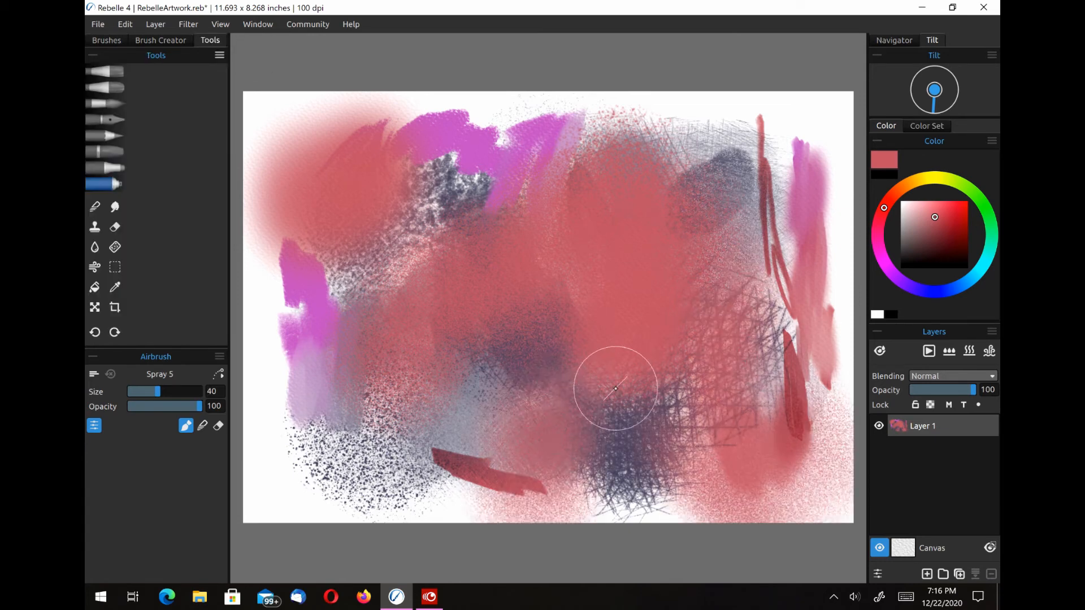
pyautogui.click(155, 24)
pyautogui.click(156, 24)
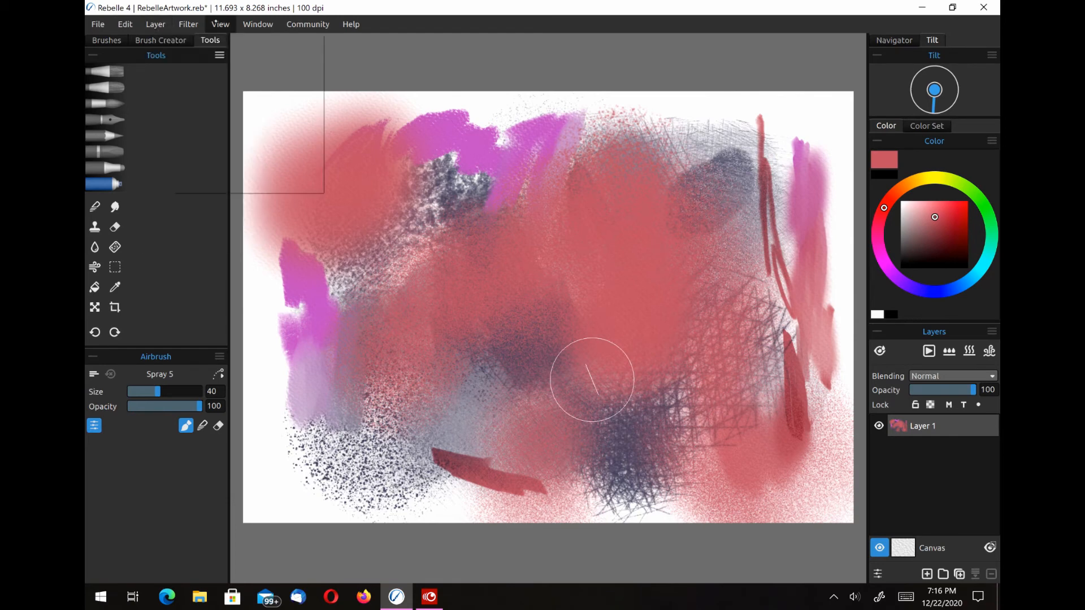
pyautogui.click(258, 24)
pyautogui.moveTo(537, 270); pyautogui.dragTo(334, 239)
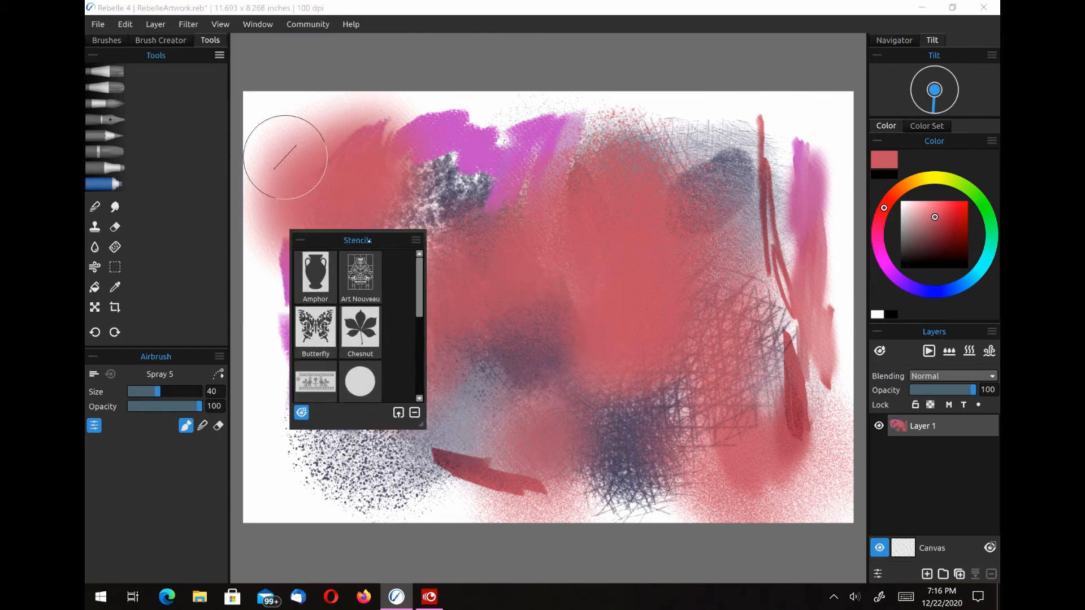
pyautogui.moveTo(419, 280); pyautogui.dragTo(416, 354)
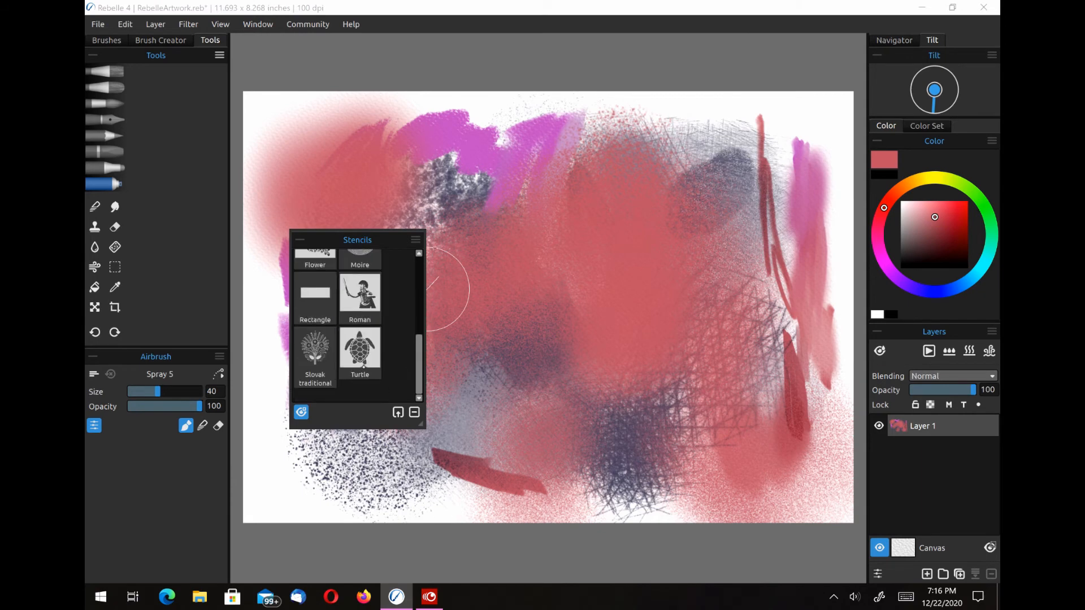
pyautogui.click(360, 352)
pyautogui.click(925, 292)
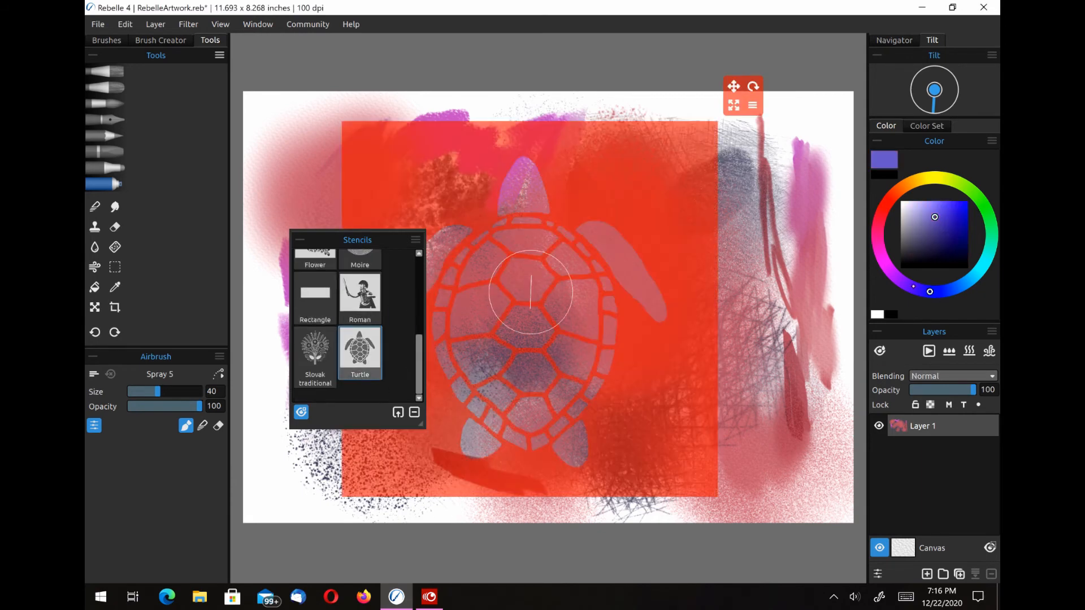
# Move the Stencils panel off the turtle, airbrush blue-violet through the stencil's openings, and remove the stencil.
pyautogui.moveTo(402, 239); pyautogui.dragTo(299, 346)
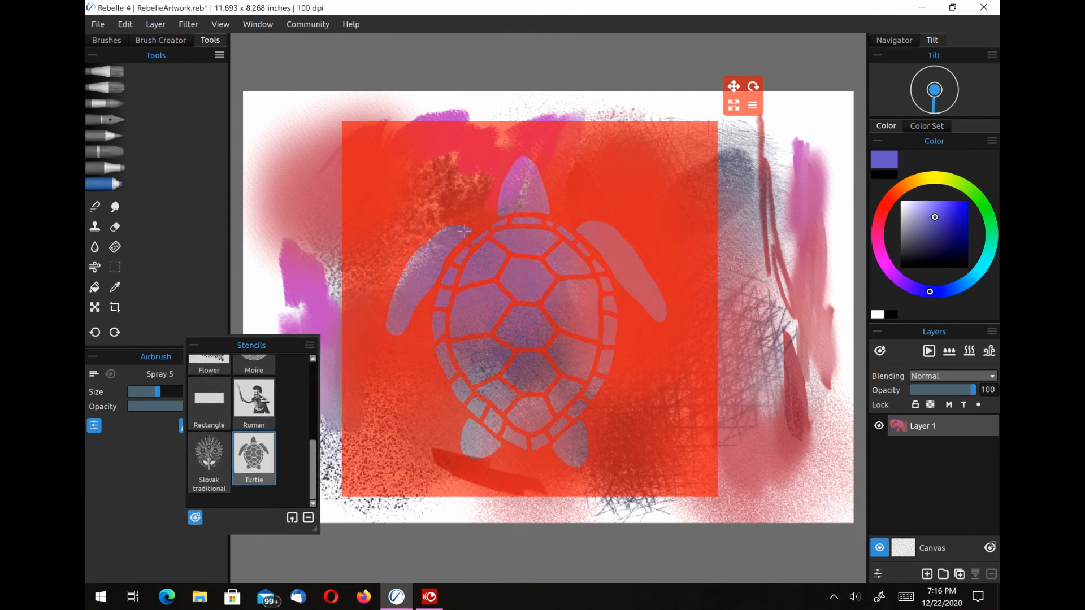
pyautogui.moveTo(464, 231)
pyautogui.mouseDown()
pyautogui.moveTo(647, 293)
pyautogui.moveTo(495, 355)
pyautogui.moveTo(507, 393)
pyautogui.moveTo(567, 432)
pyautogui.moveTo(510, 447)
pyautogui.moveTo(633, 297)
pyautogui.moveTo(416, 289)
pyautogui.mouseUp()
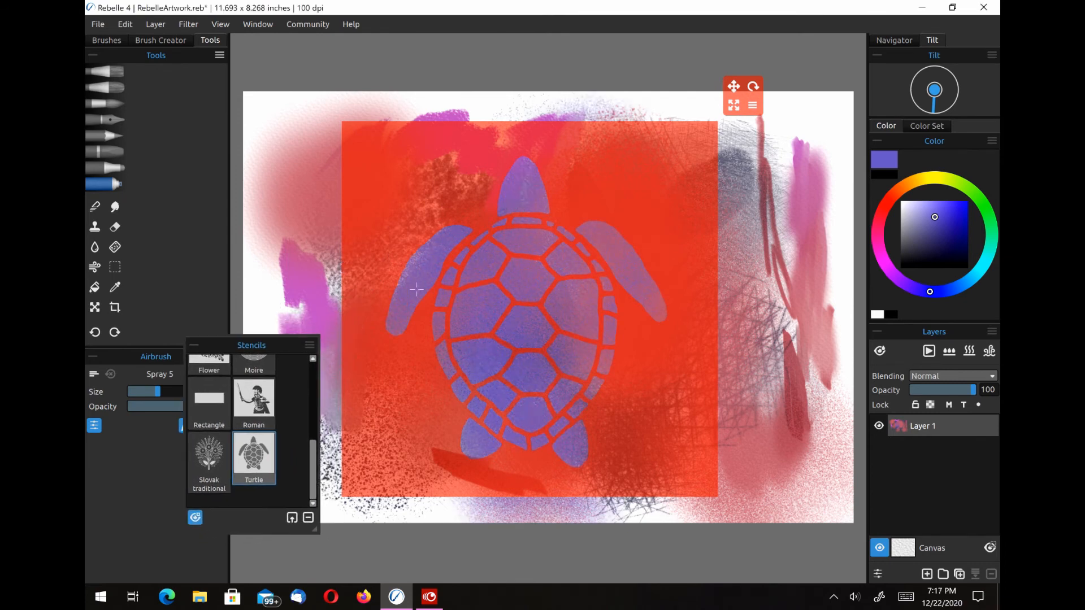
pyautogui.click(752, 105)
pyautogui.click(762, 241)
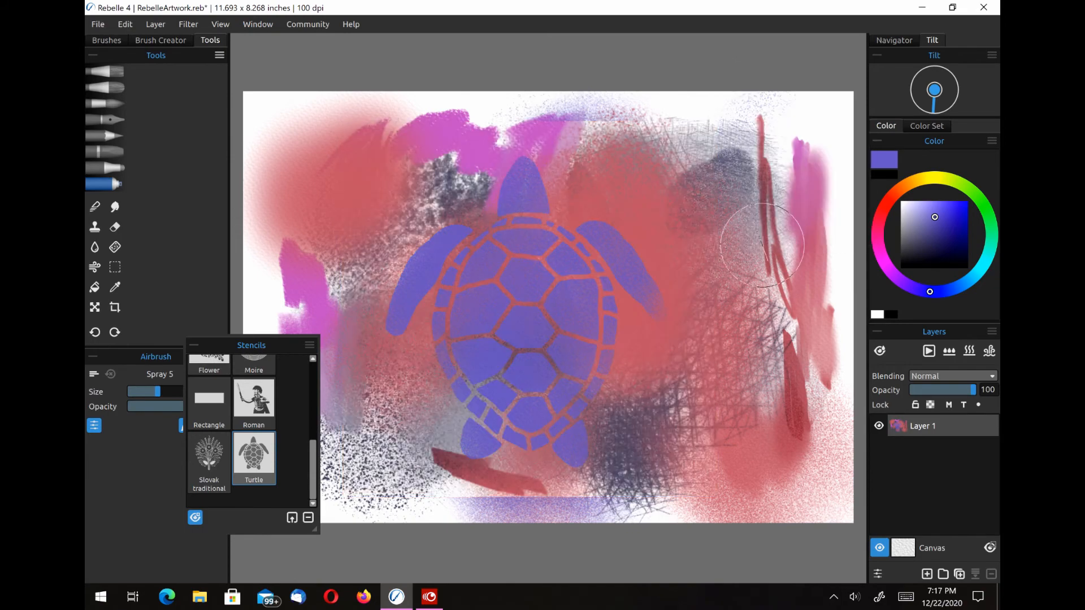
# Move the Stencils panel up, show the Reference Image panel, and browse the Pictures folder without loading an image.
pyautogui.moveTo(284, 344); pyautogui.dragTo(310, 127)
pyautogui.moveTo(336, 238); pyautogui.dragTo(335, 161)
pyautogui.click(259, 24)
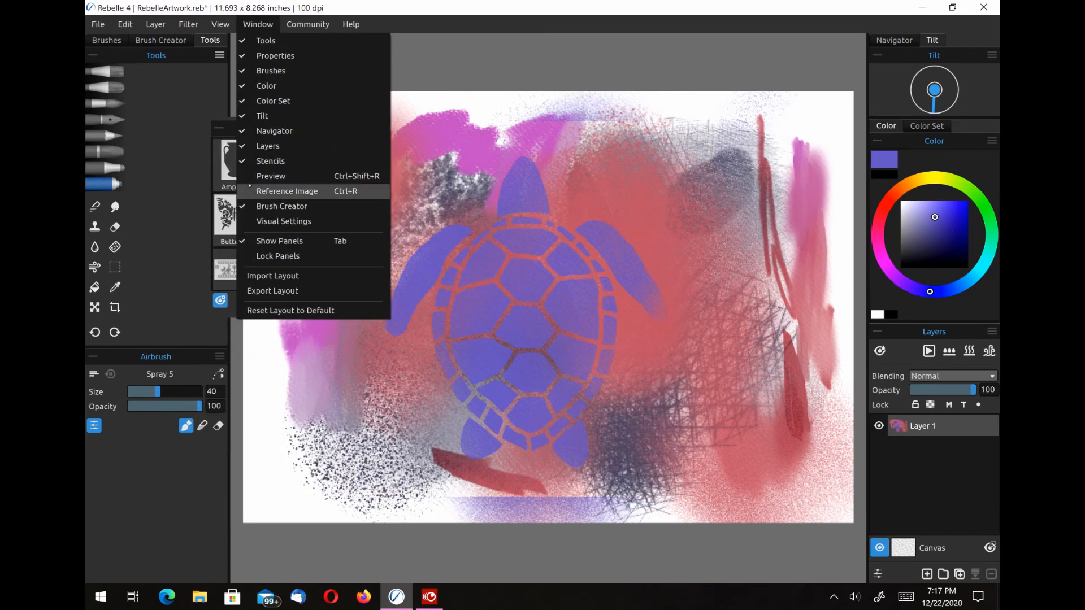
pyautogui.click(287, 191)
pyautogui.click(412, 69)
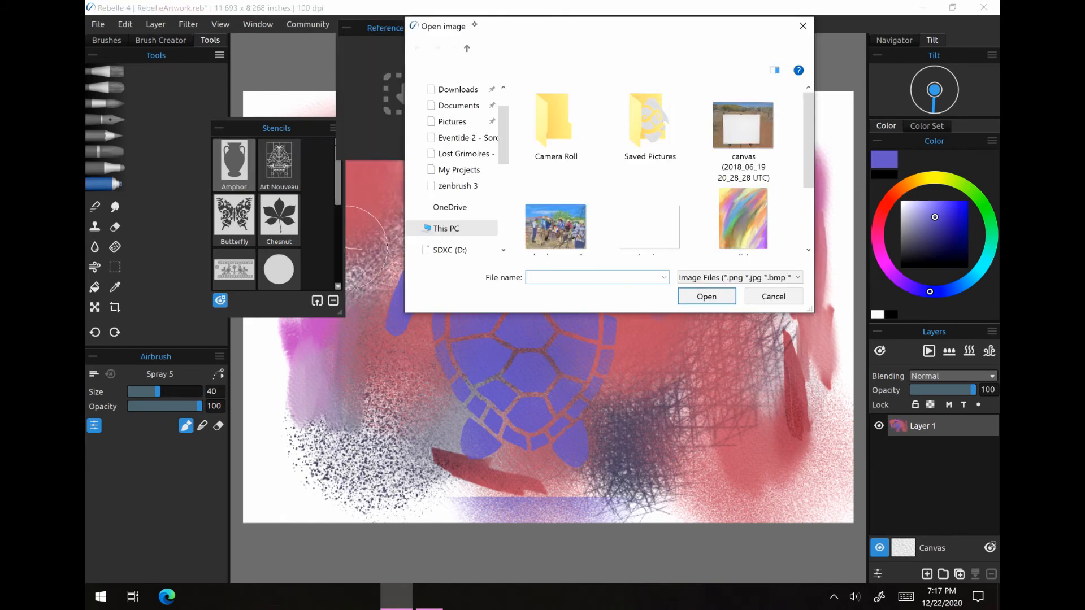
pyautogui.scroll(3, 799, 100)
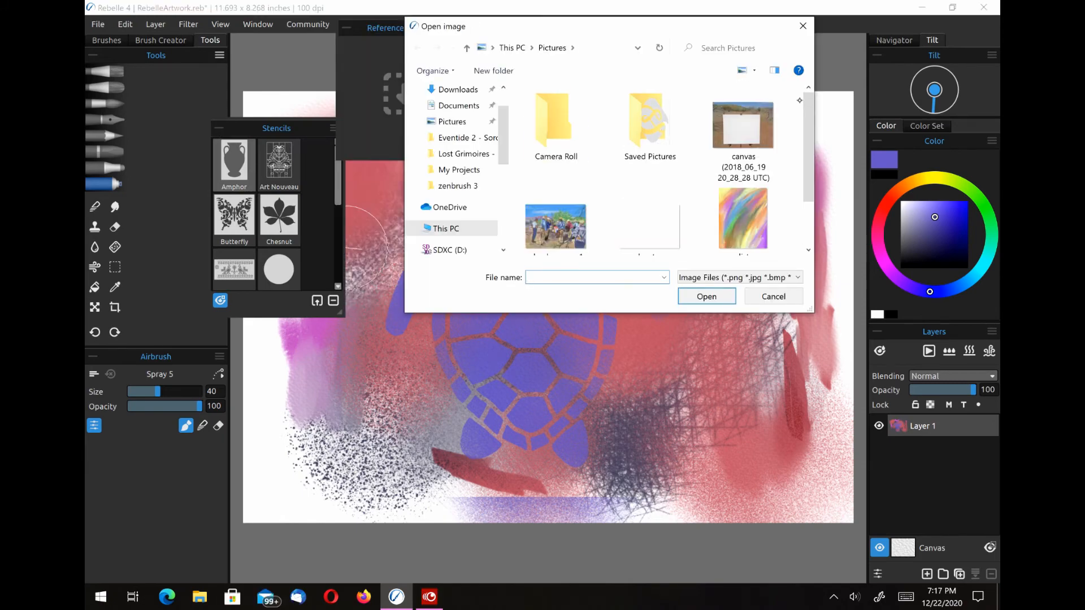
pyautogui.scroll(-3, 776, 229)
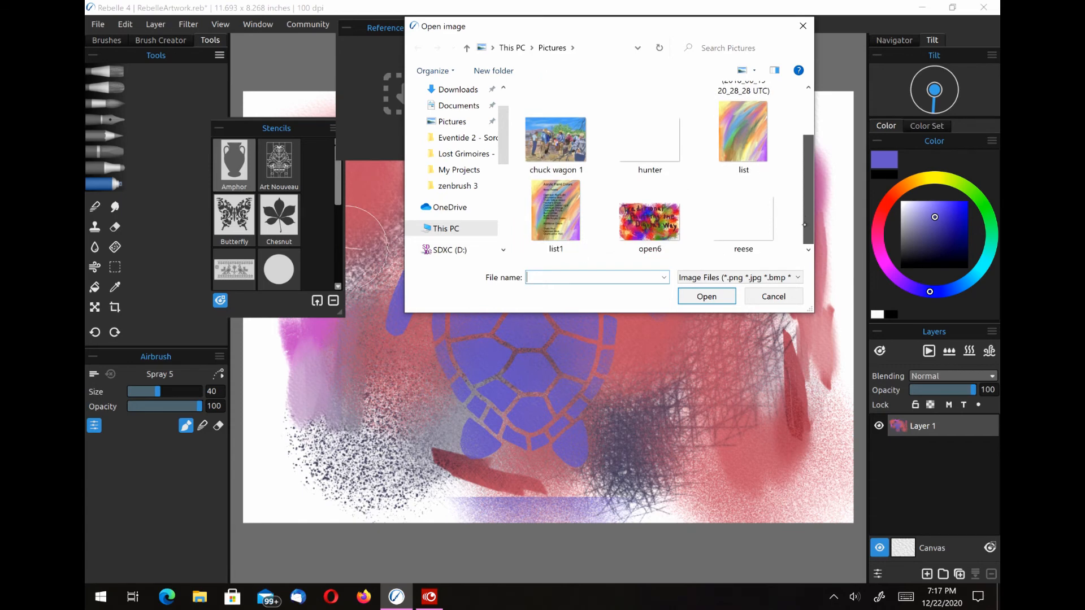
pyautogui.scroll(3, 800, 113)
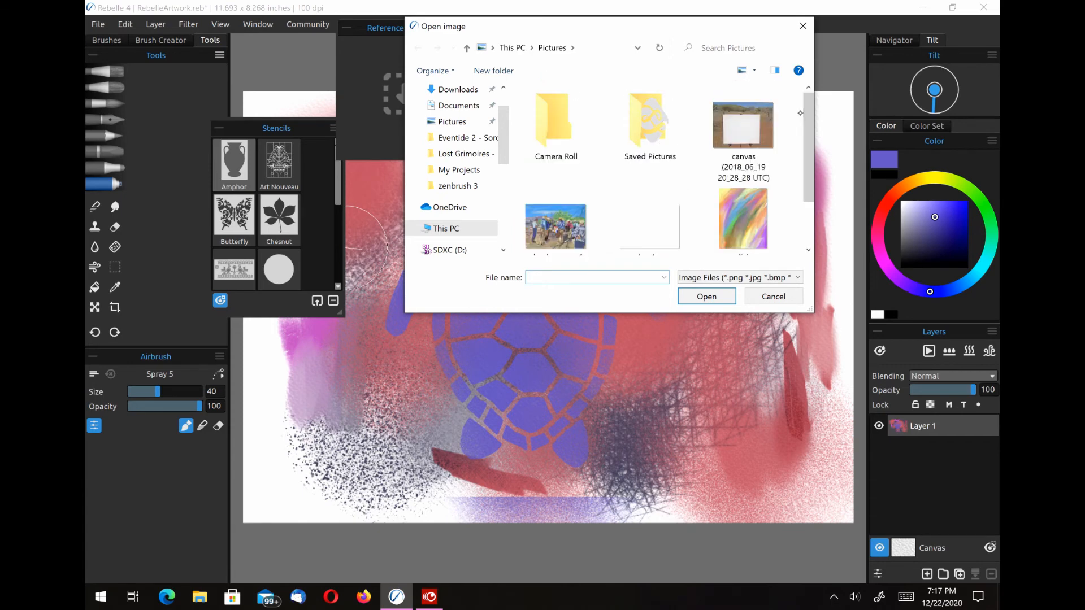
pyautogui.click(771, 296)
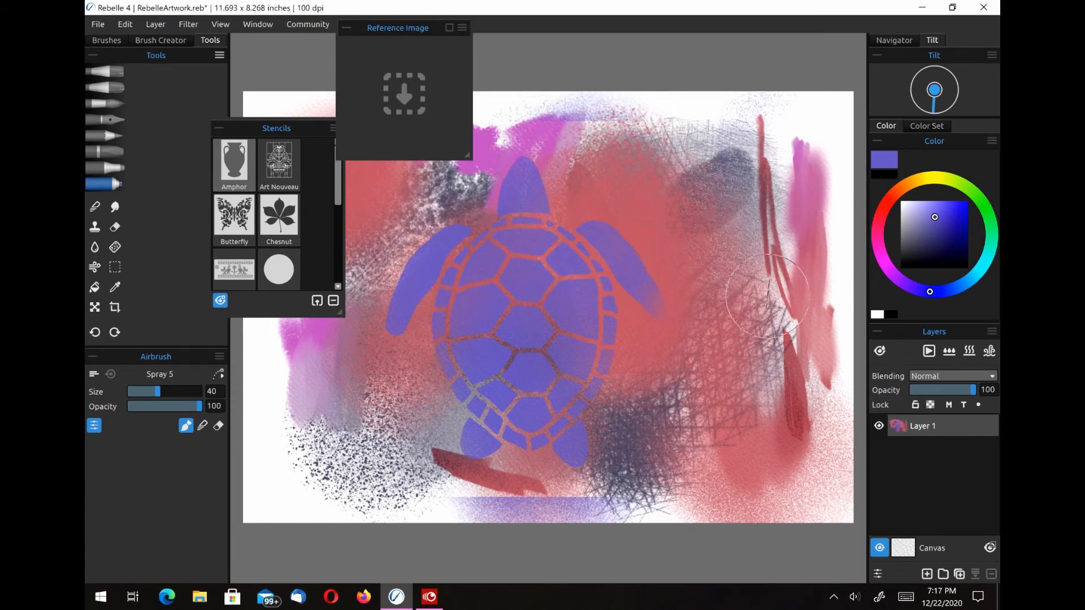
# Move the Reference Image panel to the canvas's upper-right corner and hide the Stencils panel.
pyautogui.moveTo(396, 25); pyautogui.dragTo(776, 43)
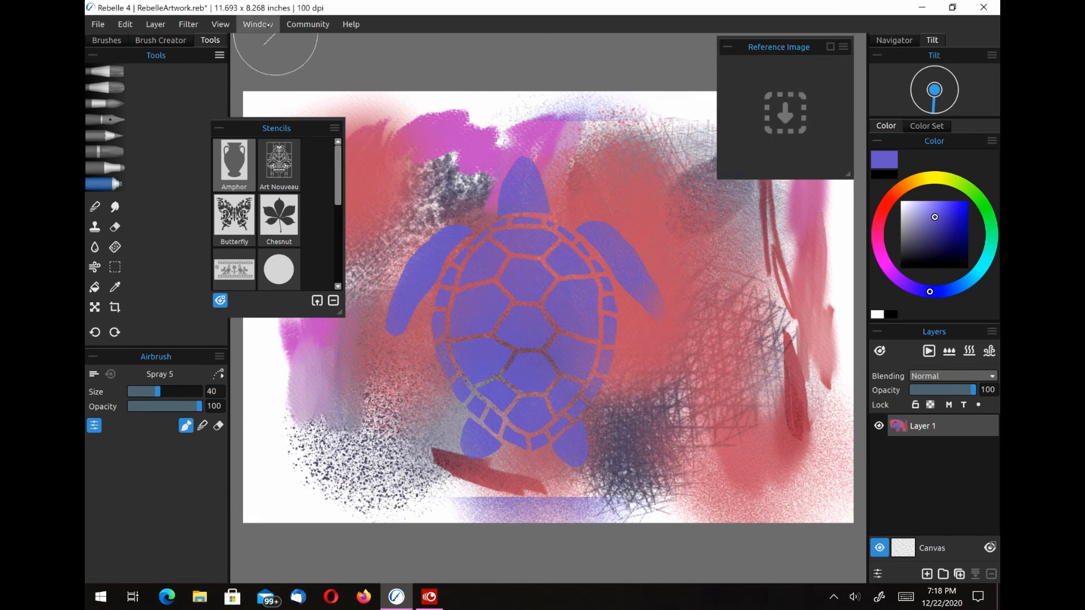
pyautogui.click(257, 24)
pyautogui.click(270, 161)
pyautogui.click(258, 24)
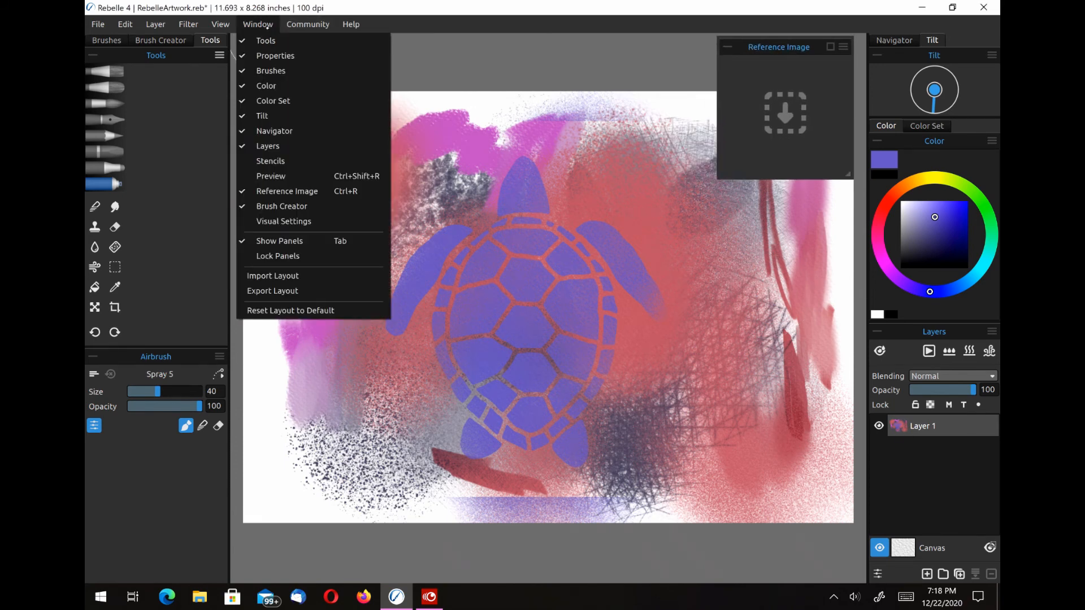
pyautogui.click(453, 373)
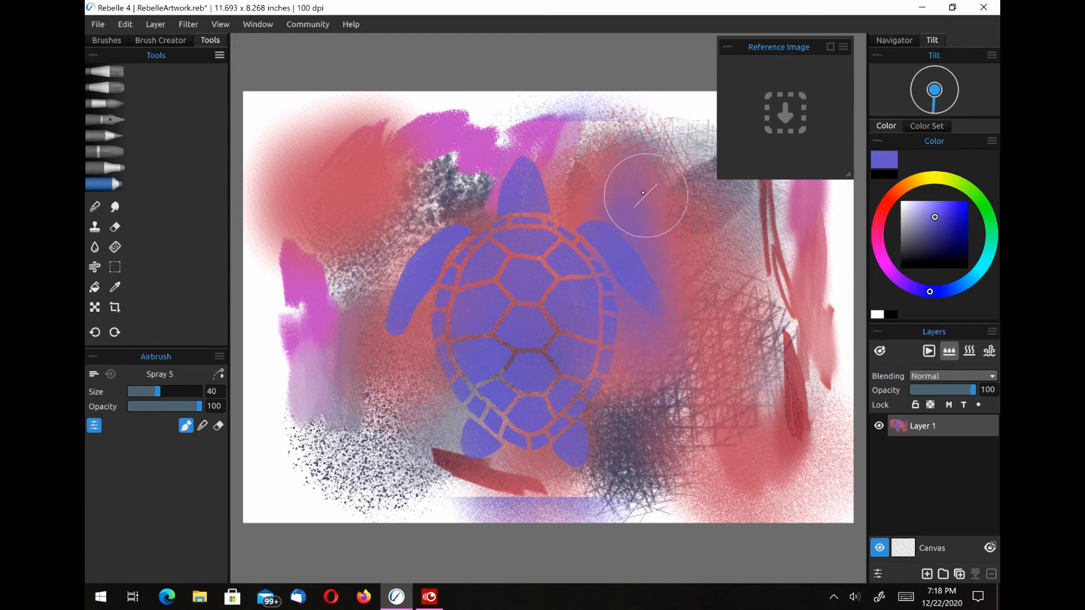
# Airbrush blue-violet over the canvas's right side and turtle's left side, and paint ochre Star watercolor marks over the turtle's head and shell.
pyautogui.moveTo(693, 270); pyautogui.dragTo(825, 452)
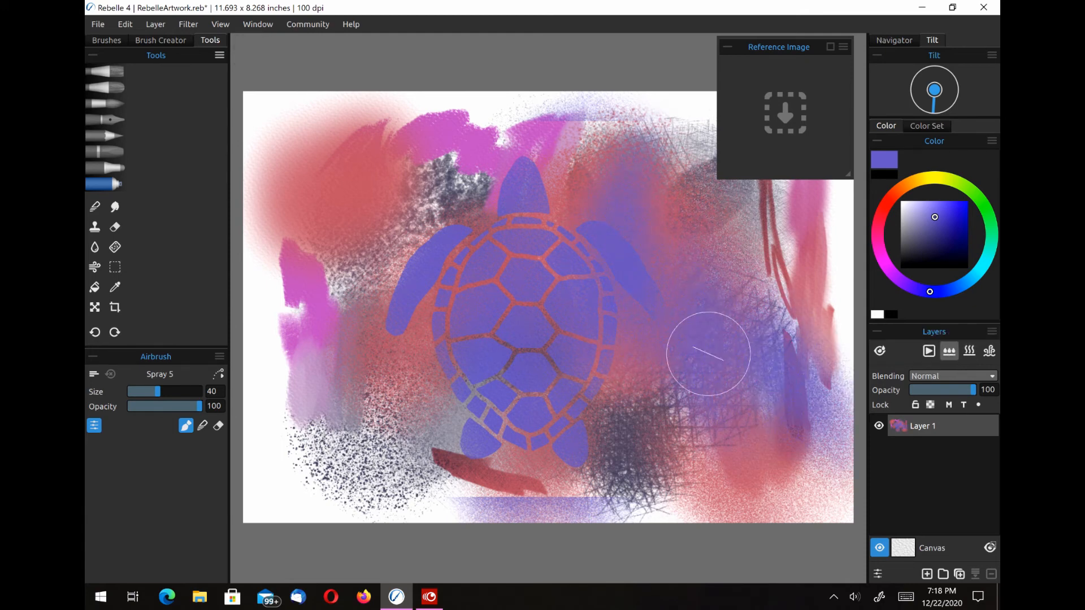
pyautogui.moveTo(412, 220)
pyautogui.mouseDown()
pyautogui.moveTo(424, 305)
pyautogui.moveTo(460, 371)
pyautogui.mouseUp()
pyautogui.press('w')
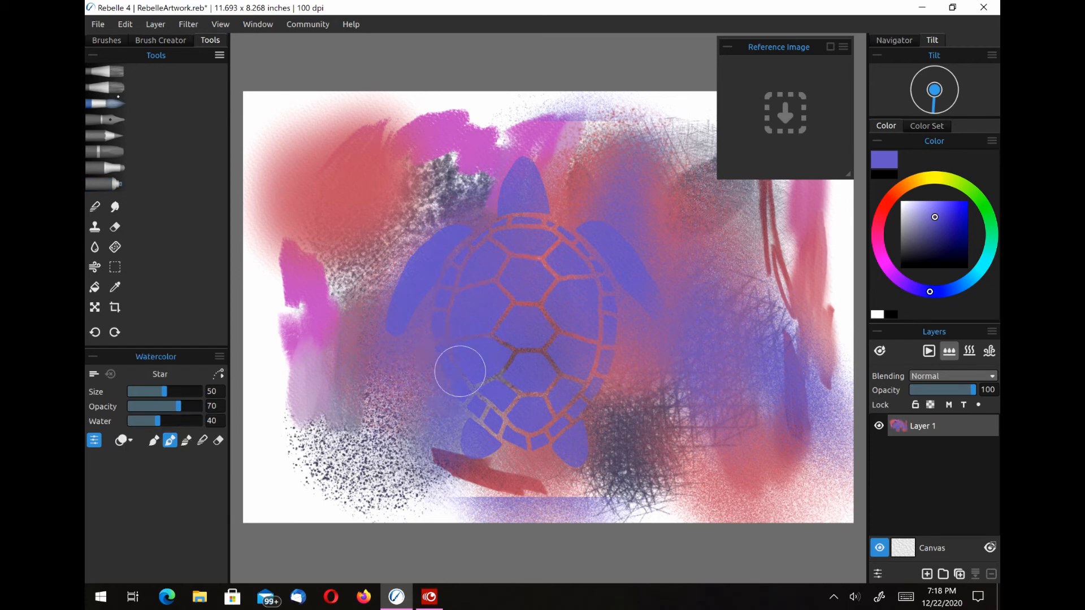
pyautogui.click(914, 182)
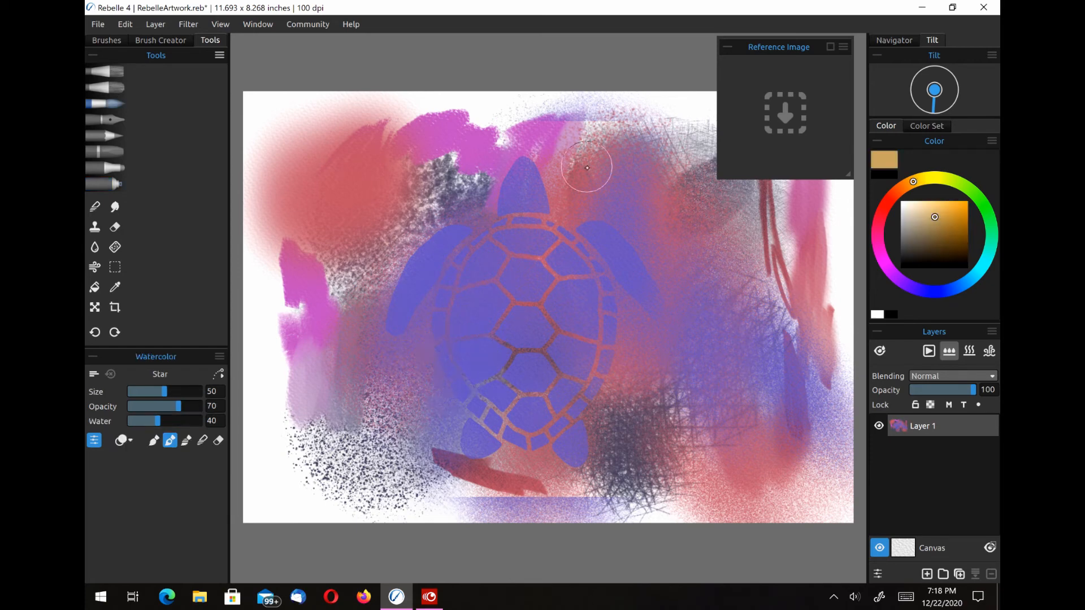
pyautogui.moveTo(576, 167); pyautogui.dragTo(546, 277)
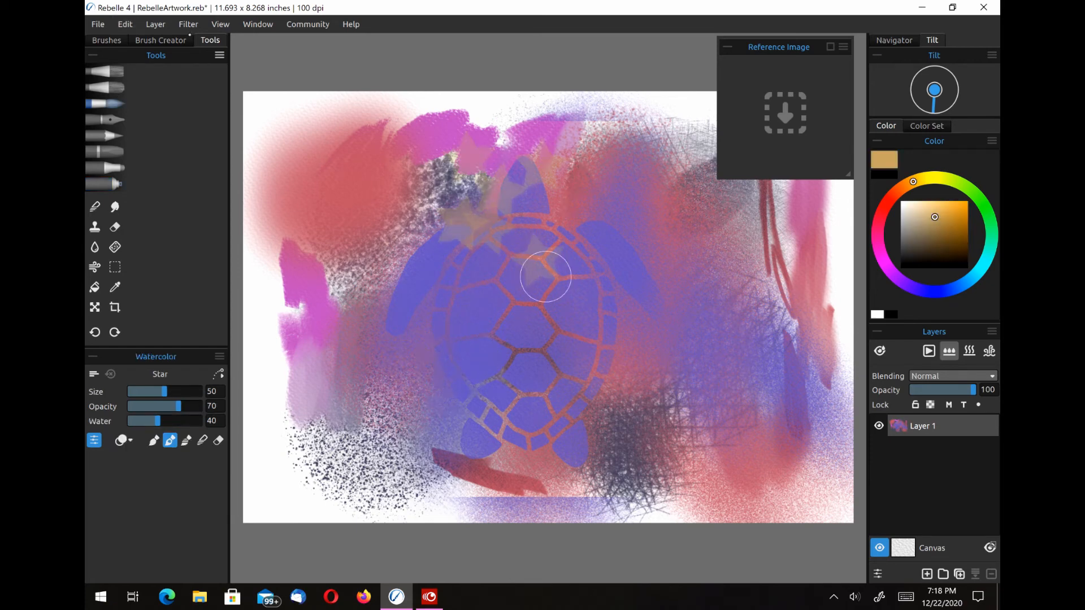
# Choose the Round watercolor brush and paint ochre strokes over the turtle's right flipper and the area above it.
pyautogui.click(106, 40)
pyautogui.moveTo(222, 240); pyautogui.dragTo(212, 95)
pyautogui.click(160, 103)
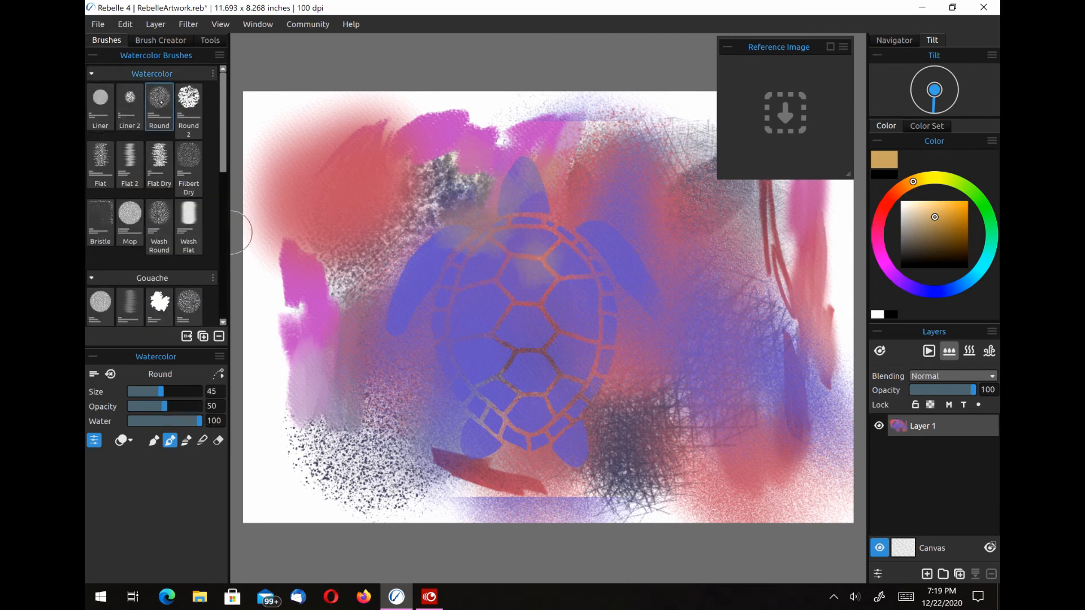
pyautogui.moveTo(630, 206)
pyautogui.mouseDown()
pyautogui.moveTo(619, 271)
pyautogui.moveTo(625, 180)
pyautogui.mouseUp()
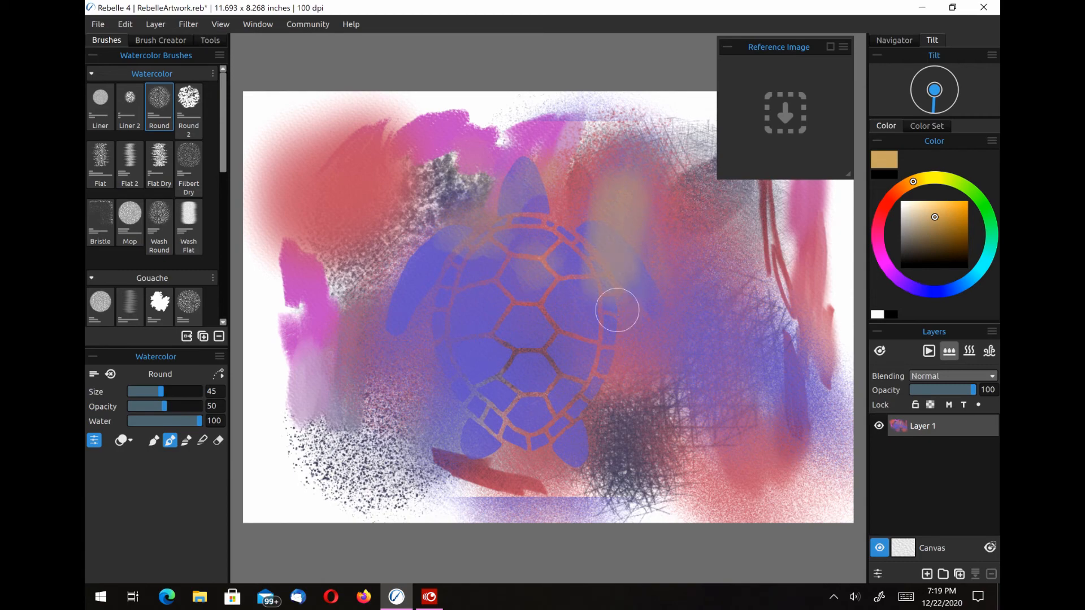
pyautogui.moveTo(639, 197); pyautogui.dragTo(655, 319)
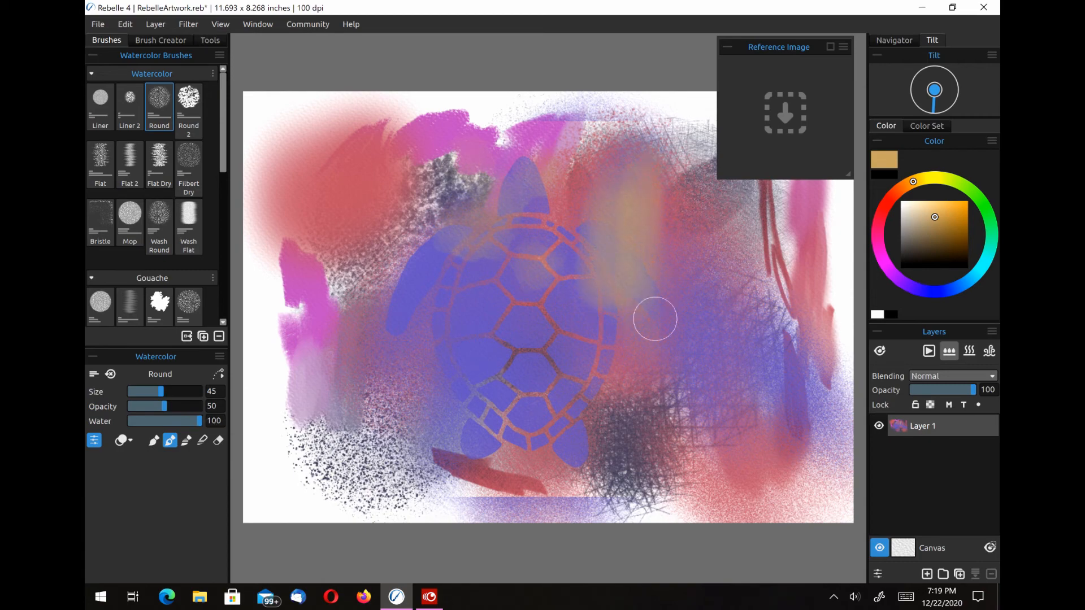
# Wet the ochre area around the turtle's right flipper with the Water tool's Sponge brush, and activate the Blow tool.
pyautogui.click(209, 40)
pyautogui.click(95, 247)
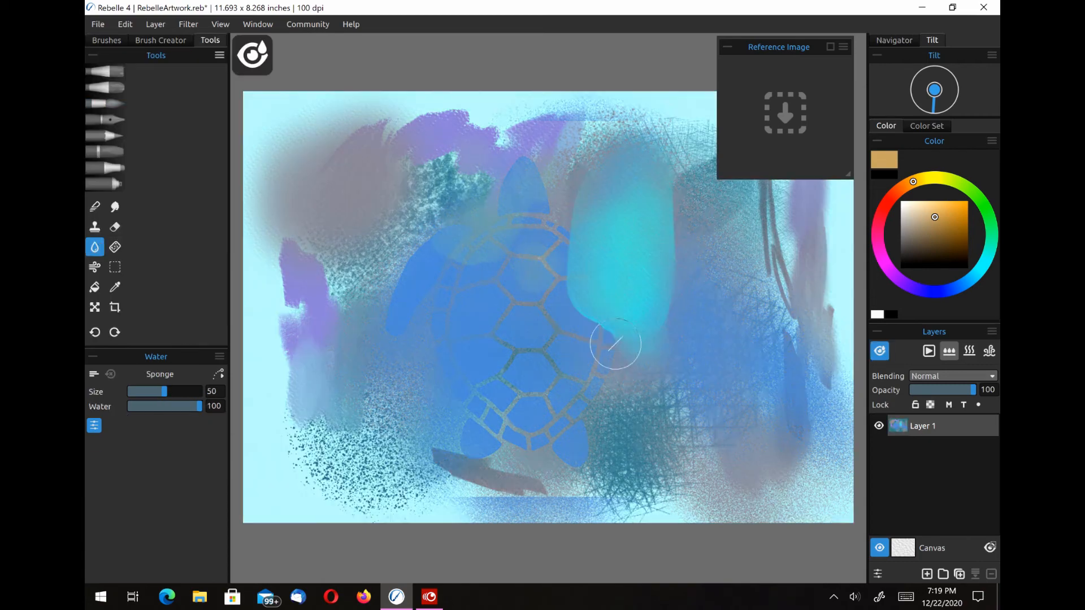
pyautogui.moveTo(604, 342)
pyautogui.mouseDown()
pyautogui.moveTo(611, 223)
pyautogui.moveTo(656, 345)
pyautogui.moveTo(668, 249)
pyautogui.moveTo(633, 293)
pyautogui.mouseUp()
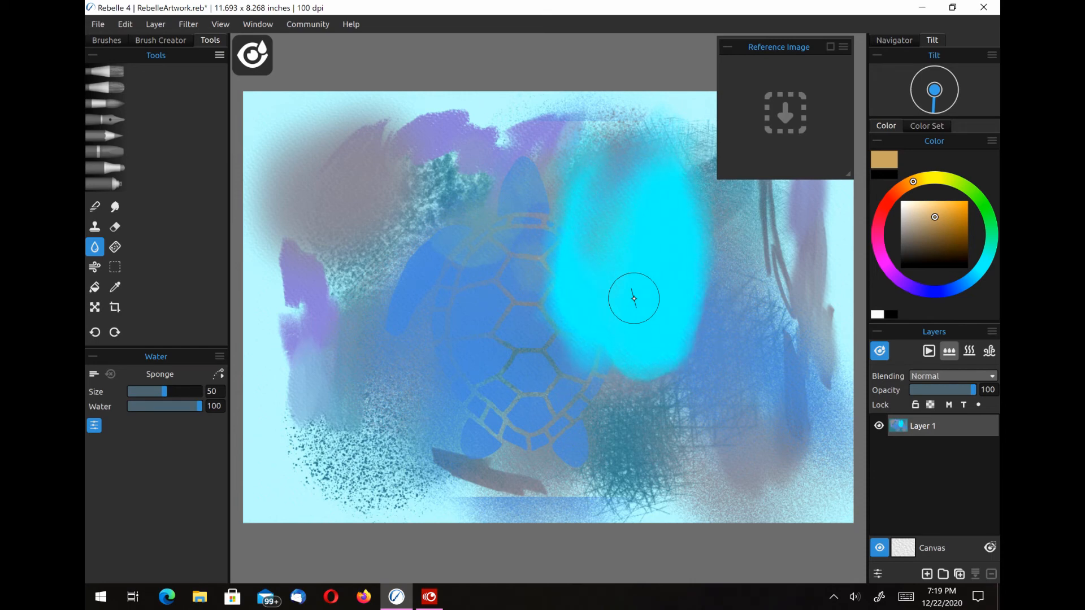
pyautogui.click(95, 267)
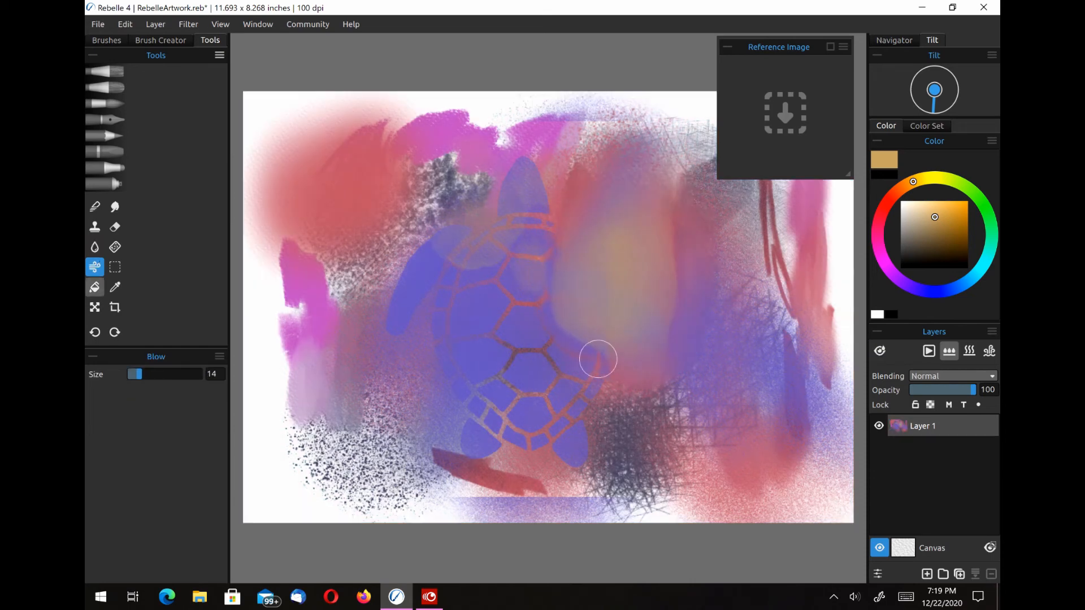
# Blow the wet paint from the turtle's shell and right flipper toward the canvas's lower right with the size 14 Blow tool.
pyautogui.moveTo(555, 336)
pyautogui.mouseDown()
pyautogui.moveTo(617, 386)
pyautogui.moveTo(539, 294)
pyautogui.moveTo(573, 392)
pyautogui.moveTo(619, 392)
pyautogui.moveTo(588, 364)
pyautogui.moveTo(664, 393)
pyautogui.moveTo(705, 373)
pyautogui.moveTo(659, 347)
pyautogui.mouseUp()
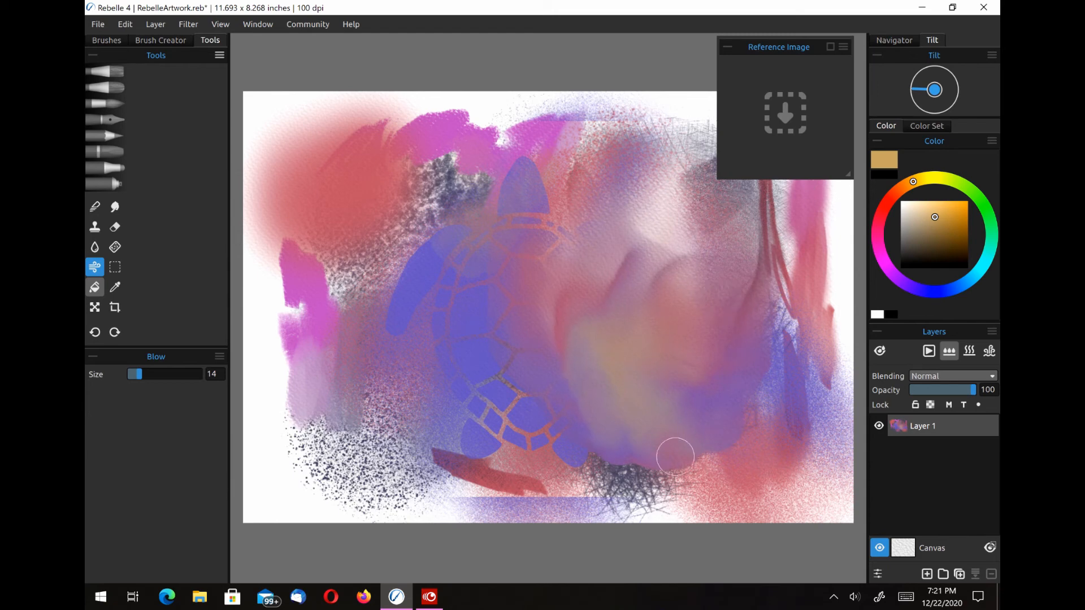
pyautogui.moveTo(738, 397); pyautogui.dragTo(669, 412)
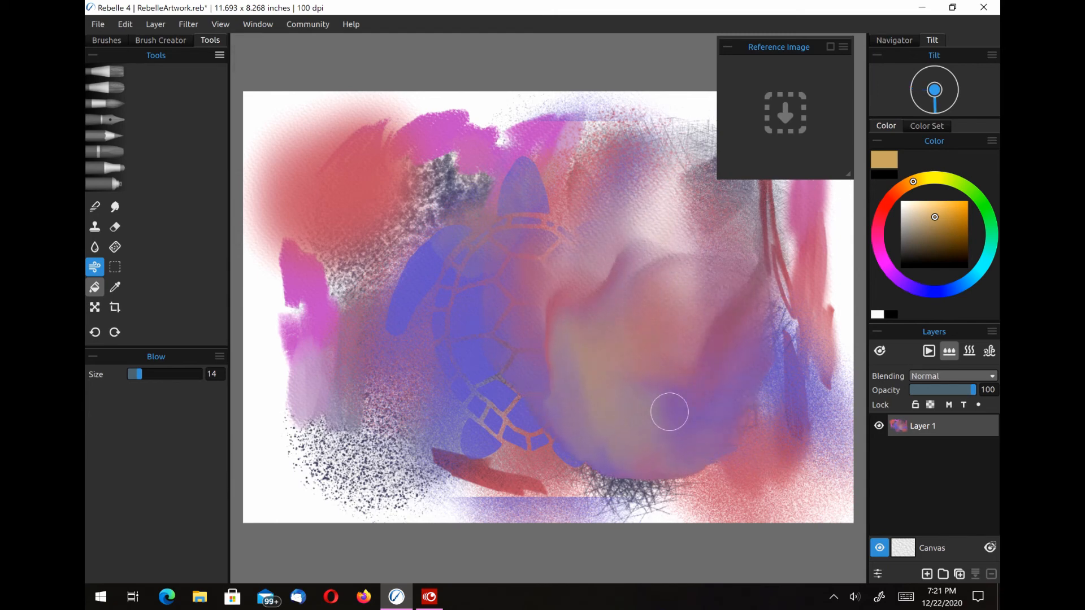
pyautogui.press('d')
pyautogui.click(429, 596)
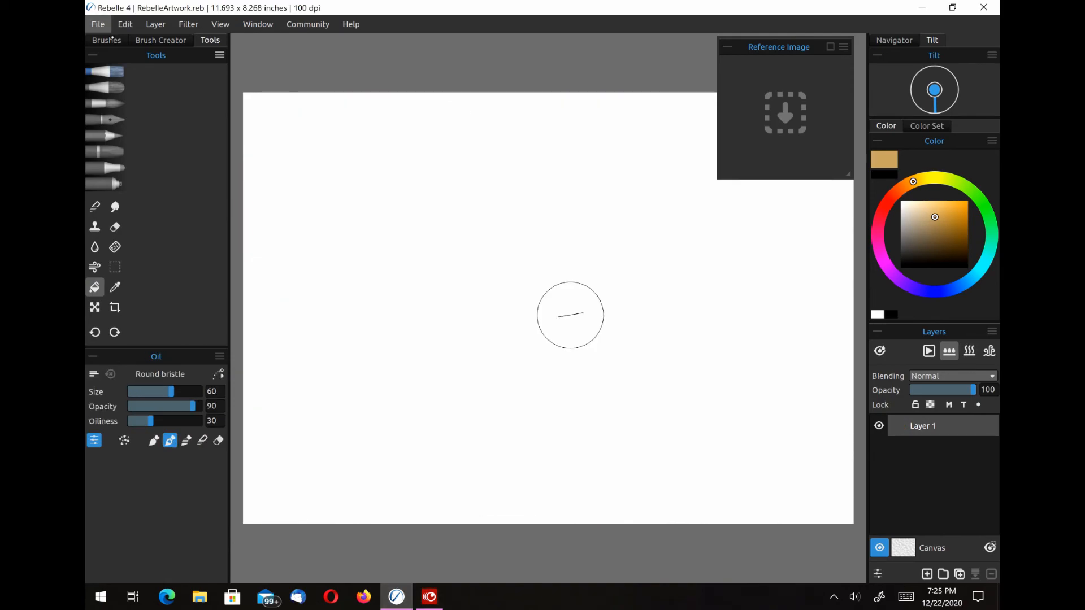
# Choose the Filbert oil brush from Thin Paint and paint a broad vertical ochre swatch on the canvas's upper left.
pyautogui.click(107, 39)
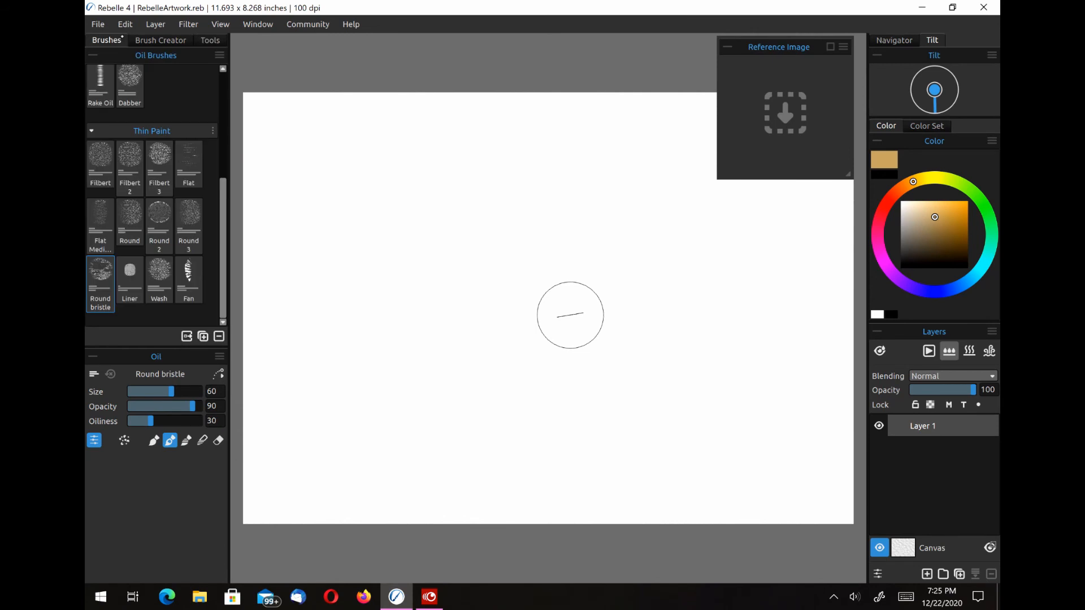
pyautogui.scroll(1, 222, 202)
pyautogui.scroll(-1, 221, 201)
pyautogui.click(101, 164)
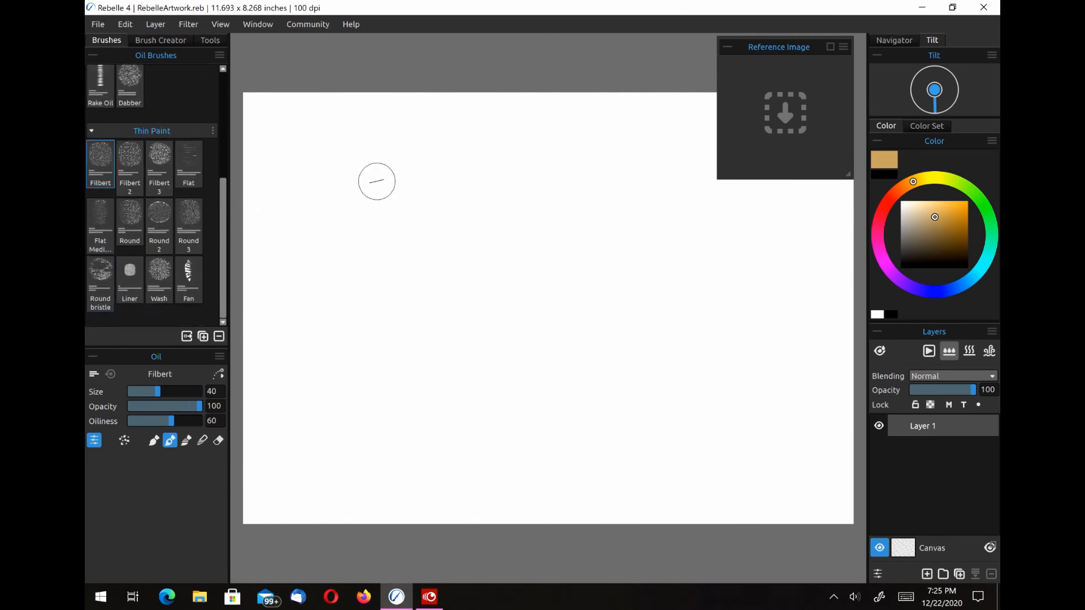
pyautogui.moveTo(375, 179)
pyautogui.mouseDown()
pyautogui.moveTo(377, 216)
pyautogui.moveTo(402, 157)
pyautogui.moveTo(370, 287)
pyautogui.moveTo(401, 163)
pyautogui.moveTo(408, 259)
pyautogui.moveTo(412, 148)
pyautogui.moveTo(410, 275)
pyautogui.moveTo(424, 157)
pyautogui.moveTo(407, 262)
pyautogui.mouseUp()
# Paint two vertical ochre oil strokes beside the Filbert swatch, one with Flat dry and one with Thick Wet.
pyautogui.scroll(5, 170, 197)
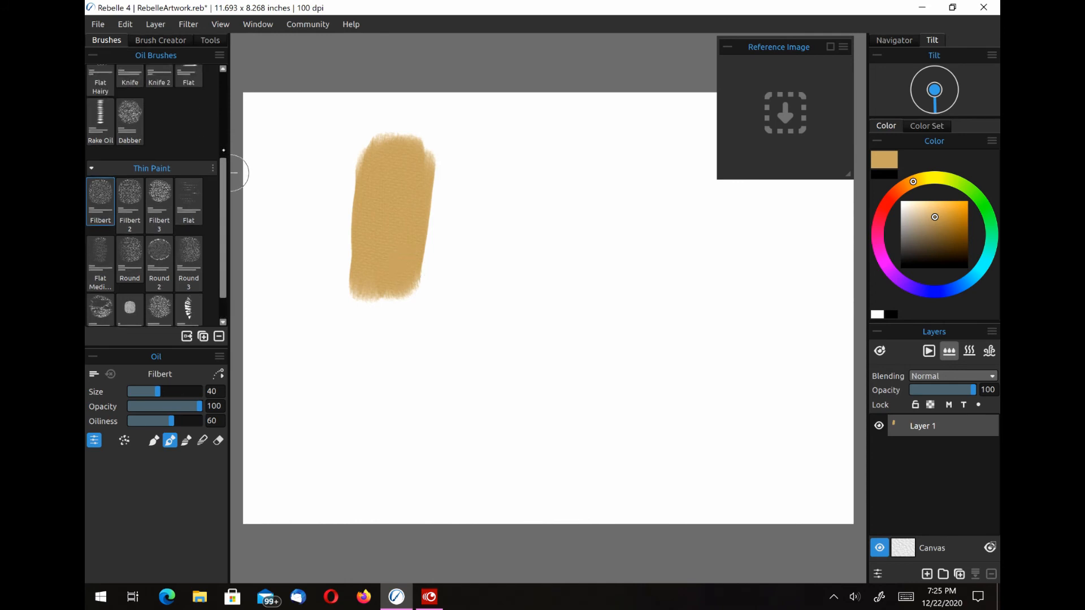
pyautogui.click(100, 135)
pyautogui.moveTo(473, 179); pyautogui.dragTo(474, 287)
pyautogui.click(130, 136)
pyautogui.moveTo(540, 161); pyautogui.dragTo(553, 254)
# Wet the three ochre oil strokes and the area around them with the Water tool's Sponge brush.
pyautogui.click(210, 39)
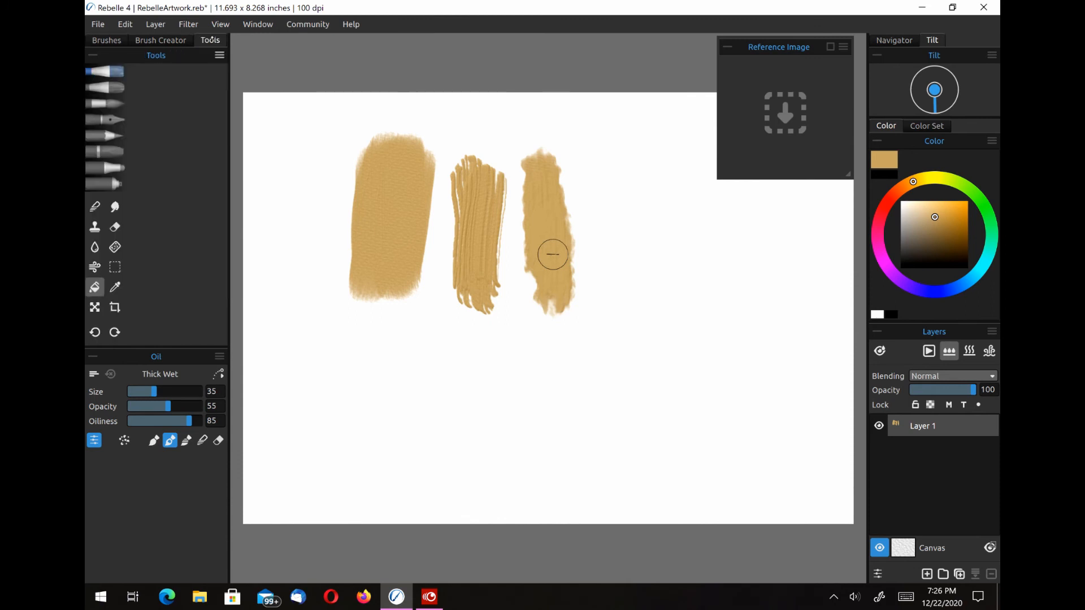
pyautogui.click(95, 247)
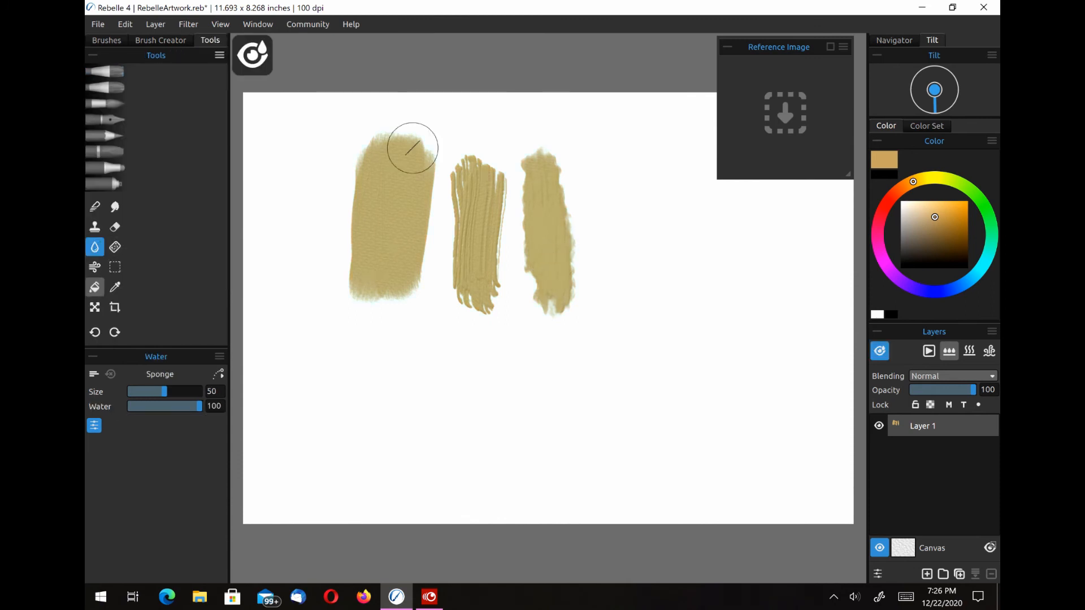
pyautogui.moveTo(413, 148)
pyautogui.mouseDown()
pyautogui.moveTo(418, 138)
pyautogui.moveTo(419, 266)
pyautogui.mouseUp()
pyautogui.moveTo(396, 127); pyautogui.dragTo(347, 326)
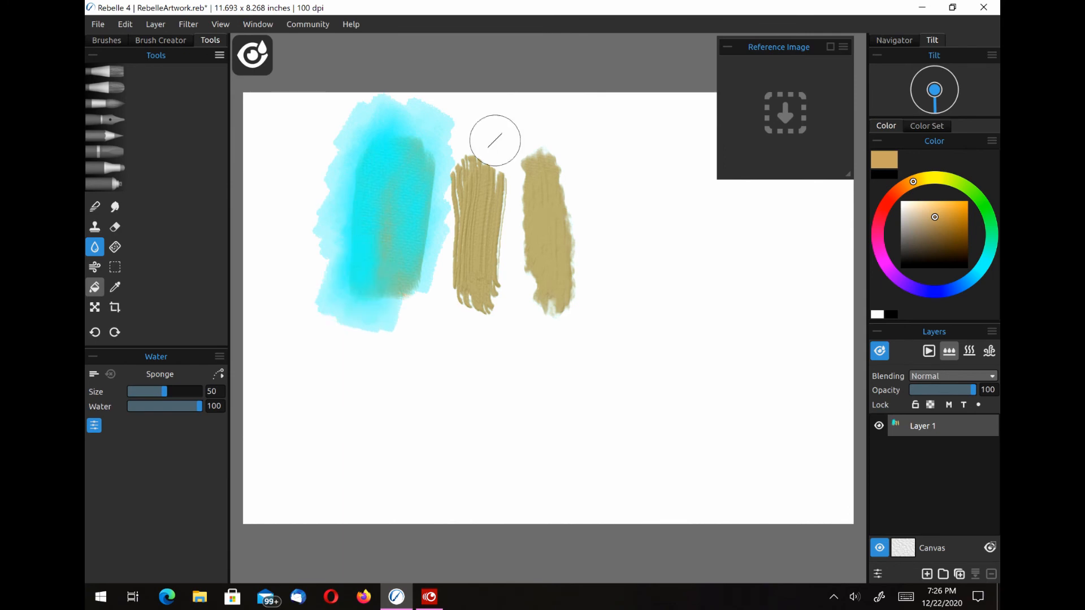
pyautogui.moveTo(478, 133)
pyautogui.mouseDown()
pyautogui.moveTo(477, 262)
pyautogui.moveTo(452, 297)
pyautogui.mouseUp()
pyautogui.moveTo(500, 148)
pyautogui.mouseDown()
pyautogui.moveTo(520, 198)
pyautogui.moveTo(497, 302)
pyautogui.mouseUp()
pyautogui.moveTo(547, 141)
pyautogui.mouseDown()
pyautogui.moveTo(528, 231)
pyautogui.moveTo(556, 308)
pyautogui.moveTo(538, 284)
pyautogui.mouseUp()
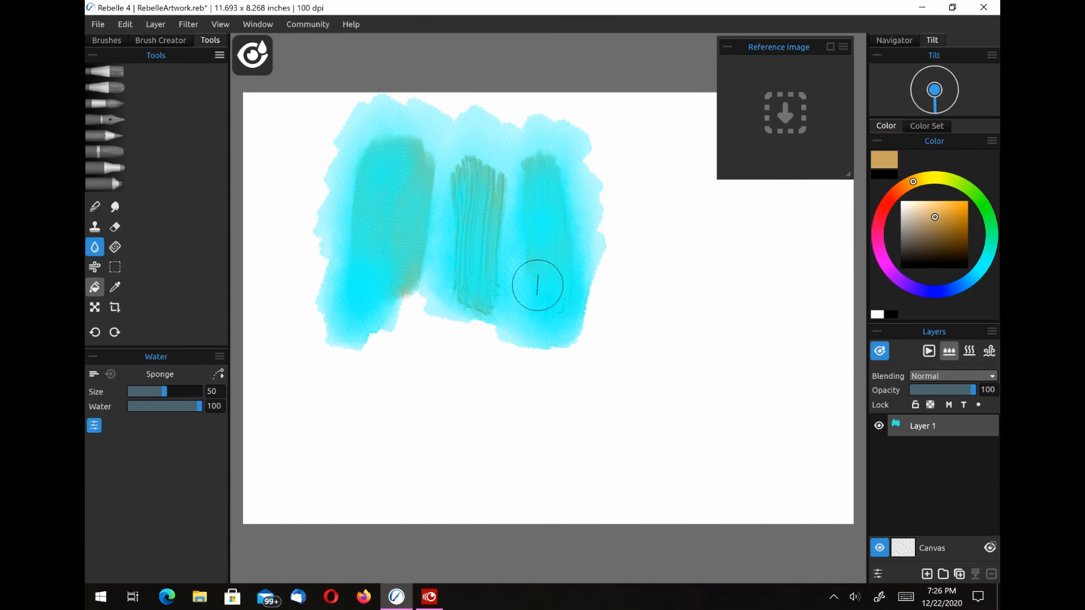
pyautogui.moveTo(421, 271)
pyautogui.mouseDown()
pyautogui.moveTo(416, 314)
pyautogui.moveTo(483, 356)
pyautogui.mouseUp()
# Switch the colour to soft red and paint a vertical Thick Wet oil stroke to the right of the ochre strokes.
pyautogui.press('b')
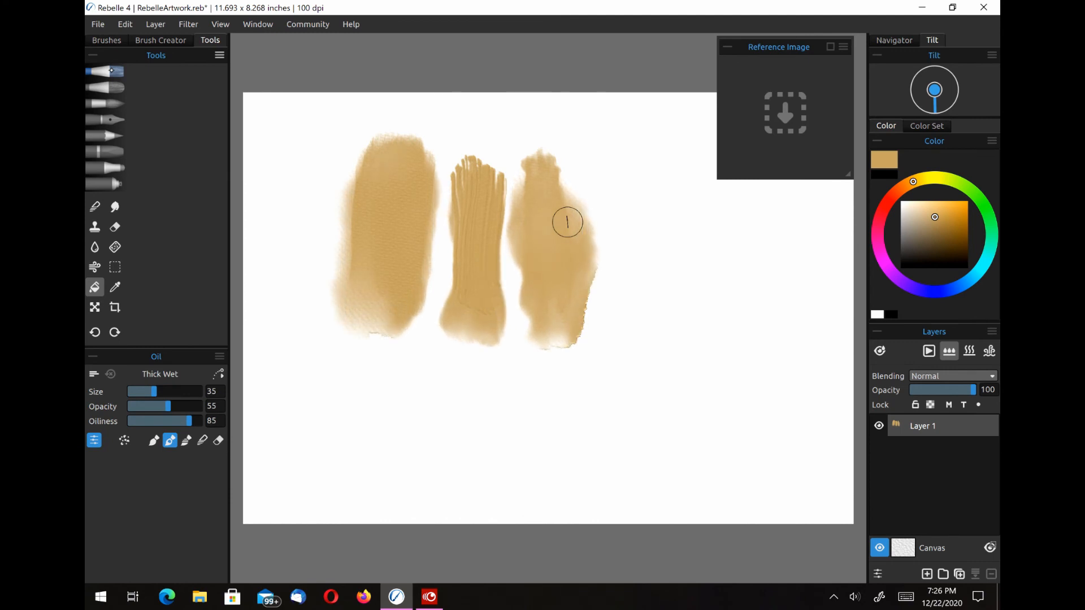
pyautogui.click(888, 200)
pyautogui.moveTo(638, 187)
pyautogui.mouseDown()
pyautogui.moveTo(653, 358)
pyautogui.moveTo(672, 254)
pyautogui.moveTo(681, 347)
pyautogui.mouseUp()
# Wet the red Thick Wet stroke with the Water tool's Sponge brush, and activate the Blend tool.
pyautogui.press('w')
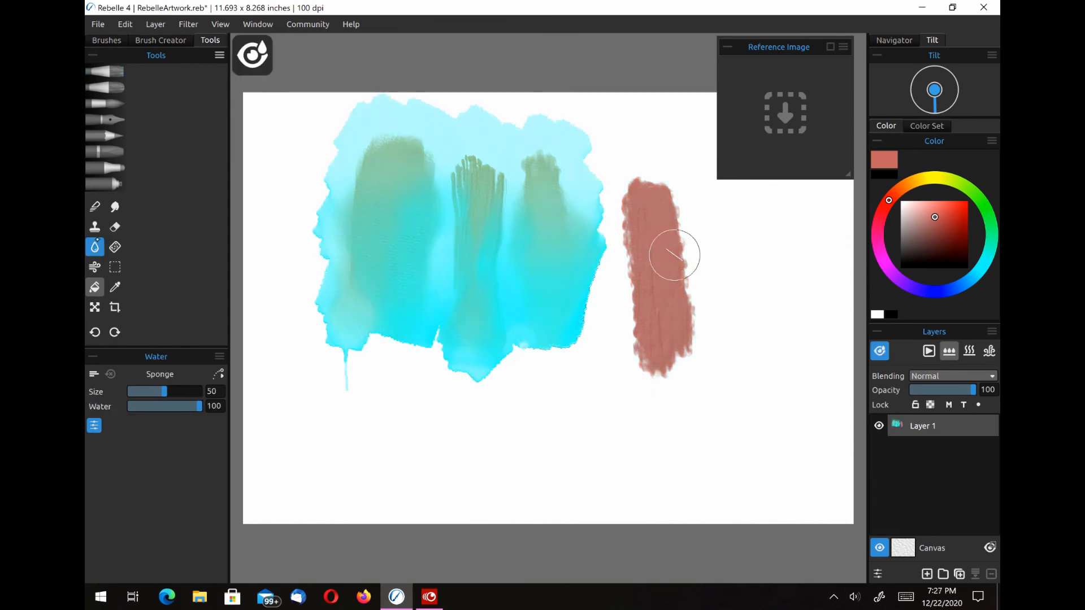
pyautogui.moveTo(673, 254)
pyautogui.mouseDown()
pyautogui.moveTo(690, 365)
pyautogui.moveTo(636, 319)
pyautogui.moveTo(672, 361)
pyautogui.moveTo(669, 324)
pyautogui.mouseUp()
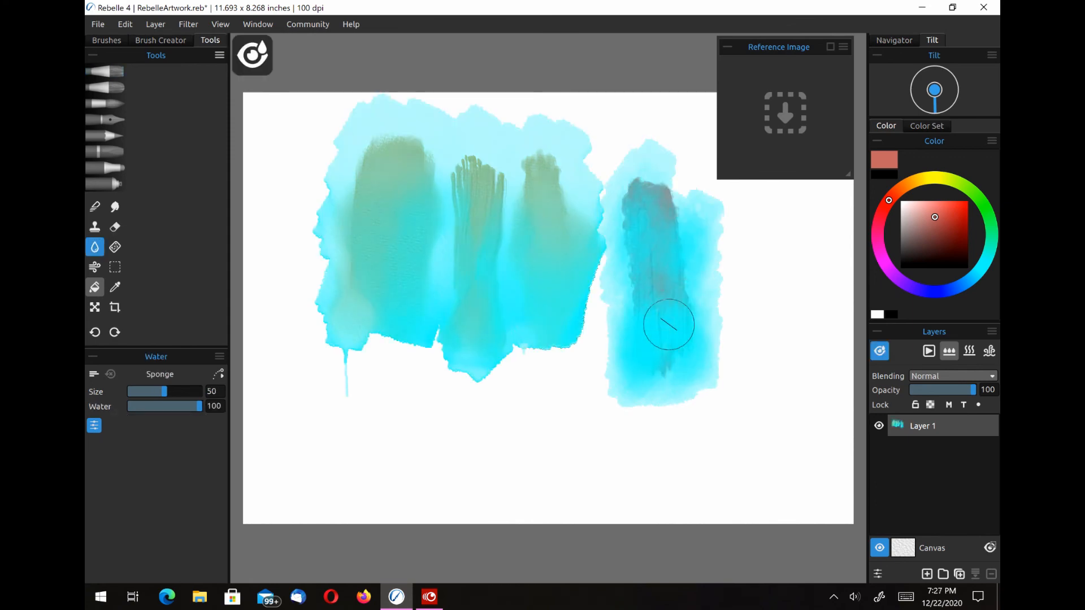
pyautogui.press('b')
pyautogui.press('w')
pyautogui.press('n')
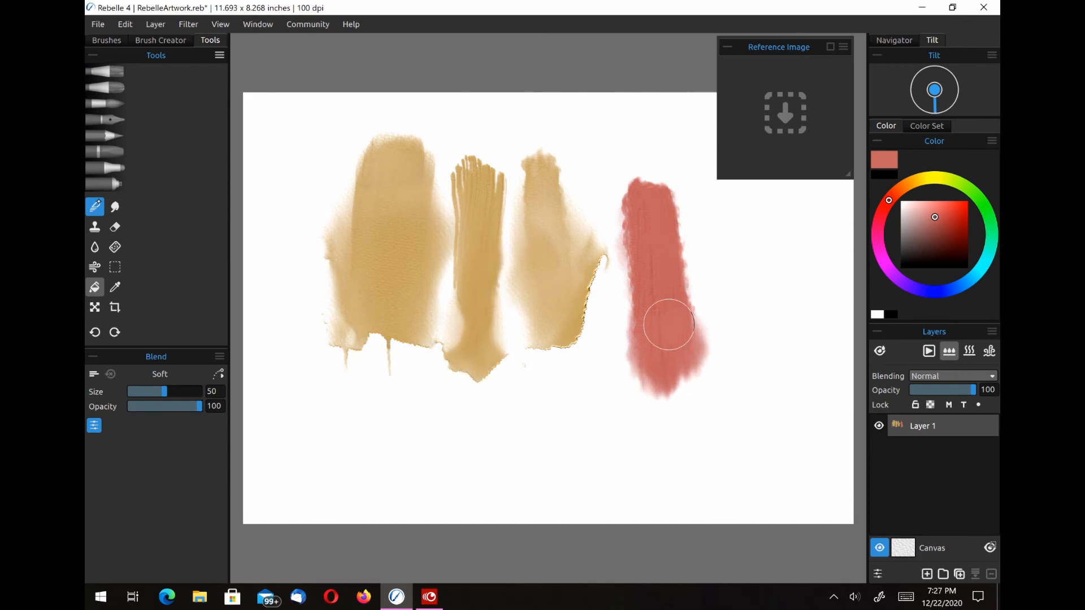
# Paint a short vertical red stroke on dry canvas to the right of the wet red one with the Thick Wet oil brush.
pyautogui.click(104, 71)
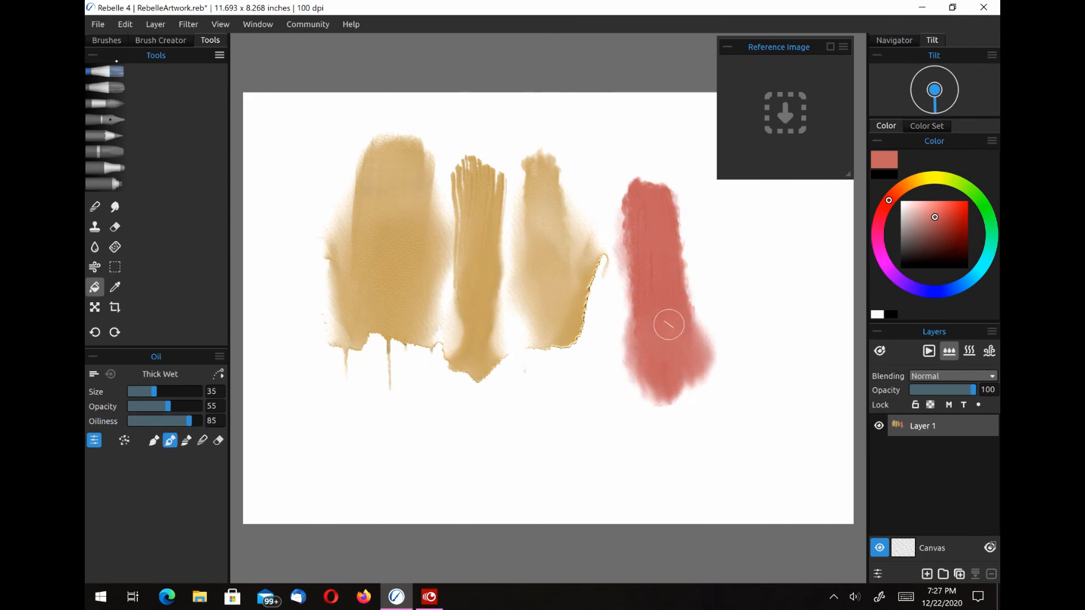
pyautogui.click(106, 41)
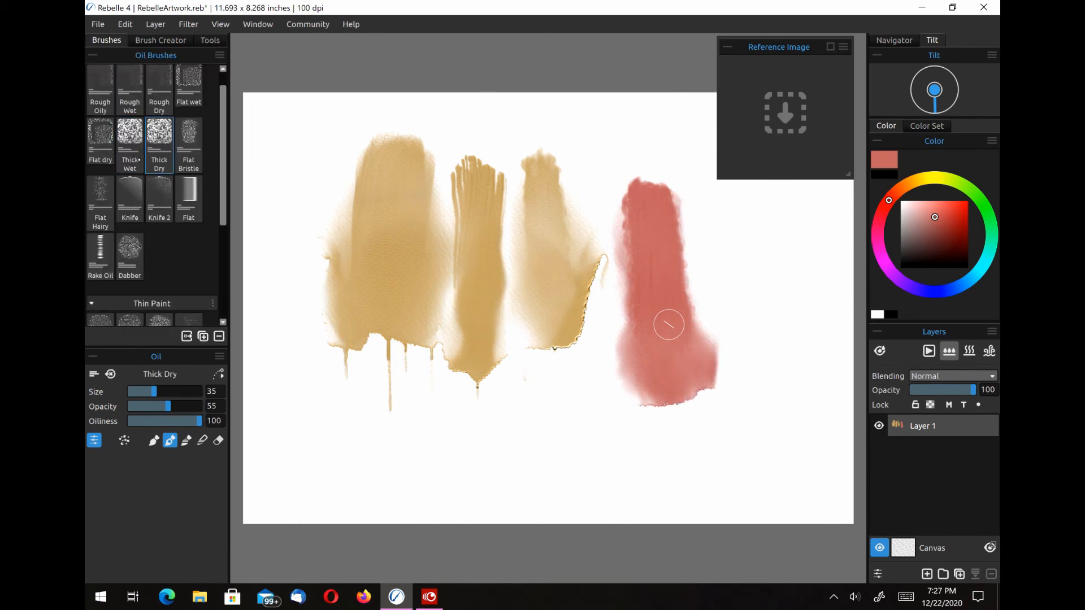
pyautogui.click(130, 139)
pyautogui.moveTo(743, 243); pyautogui.dragTo(722, 220)
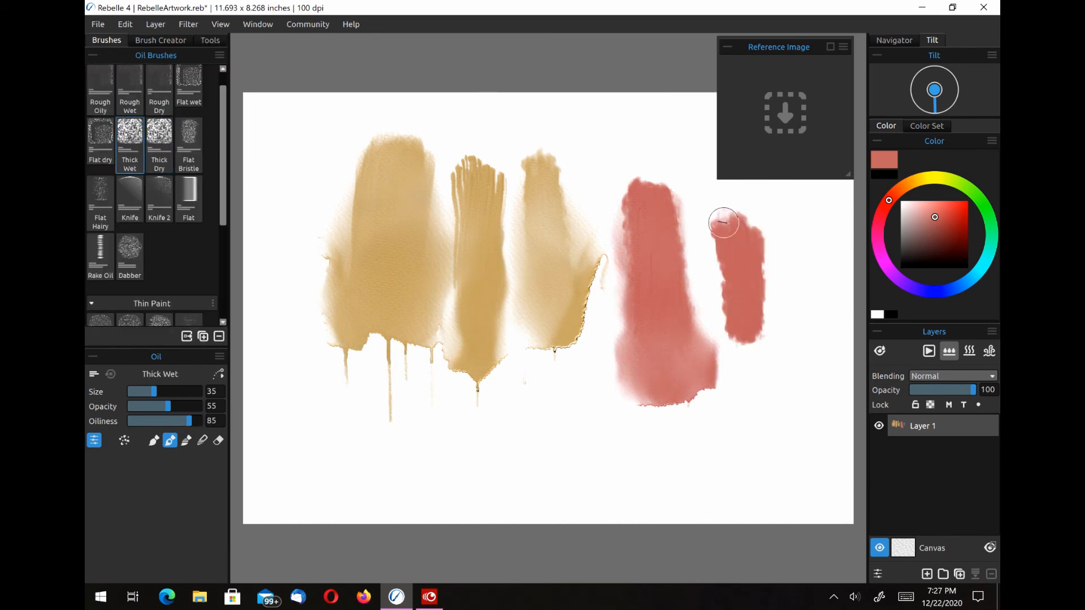
# Choose the Rough Oily brush and paint a long, thick red stroke between the third ochre stroke and the wet red one.
pyautogui.click(101, 80)
pyautogui.moveTo(600, 113)
pyautogui.mouseDown()
pyautogui.moveTo(593, 432)
pyautogui.moveTo(601, 248)
pyautogui.moveTo(594, 354)
pyautogui.moveTo(577, 220)
pyautogui.moveTo(573, 300)
pyautogui.mouseUp()
pyautogui.moveTo(579, 141); pyautogui.dragTo(586, 347)
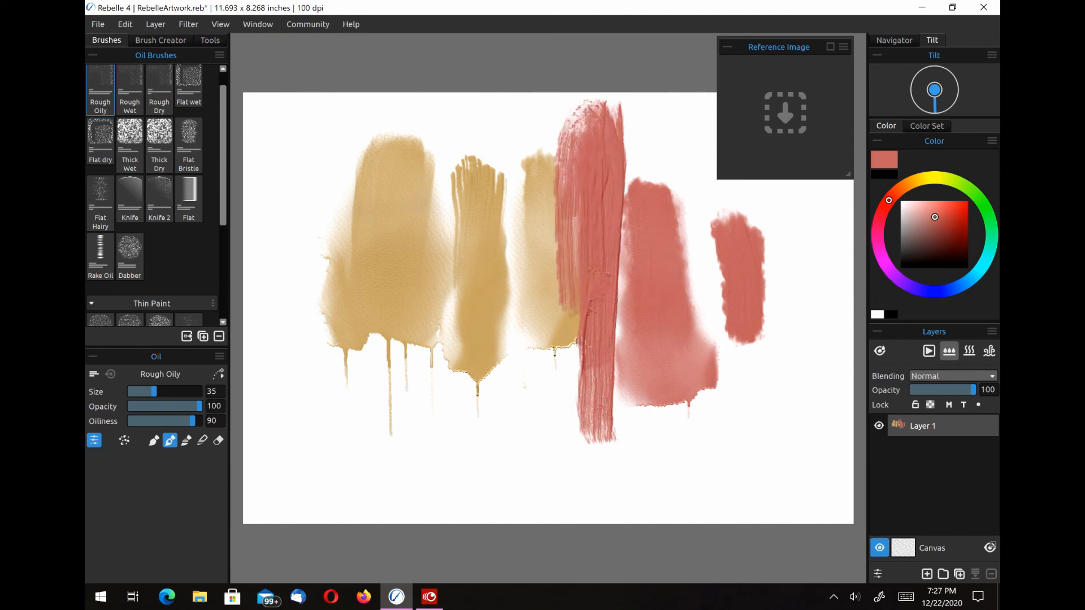
pyautogui.moveTo(572, 213); pyautogui.dragTo(584, 377)
# Wet the lower half of the Rough Oily red stroke with the Water tool's Sponge brush, and activate the Blend tool.
pyautogui.click(210, 40)
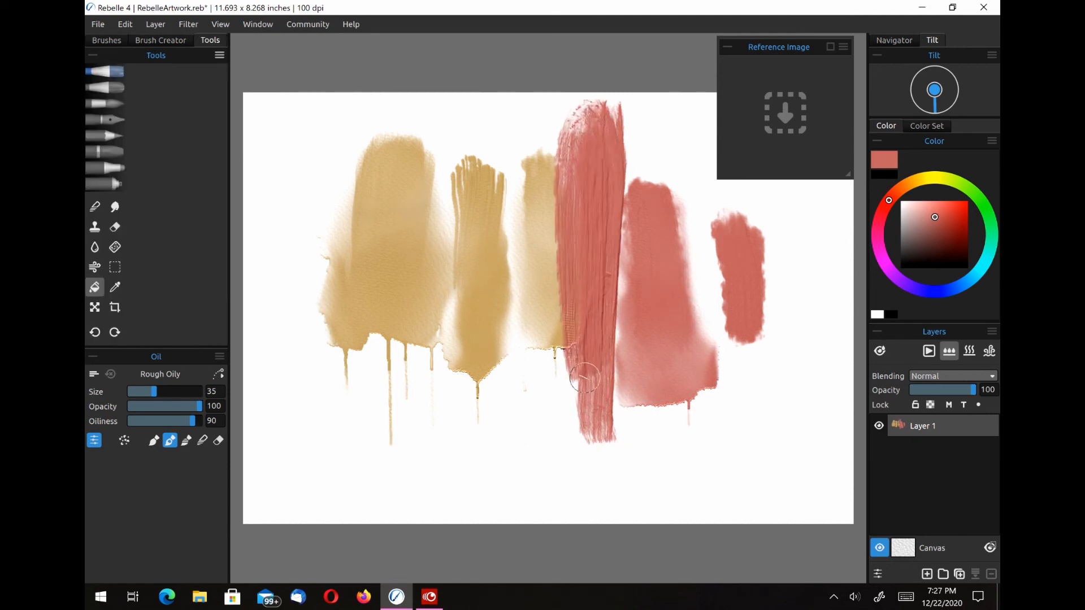
pyautogui.click(94, 247)
pyautogui.moveTo(589, 331); pyautogui.dragTo(583, 407)
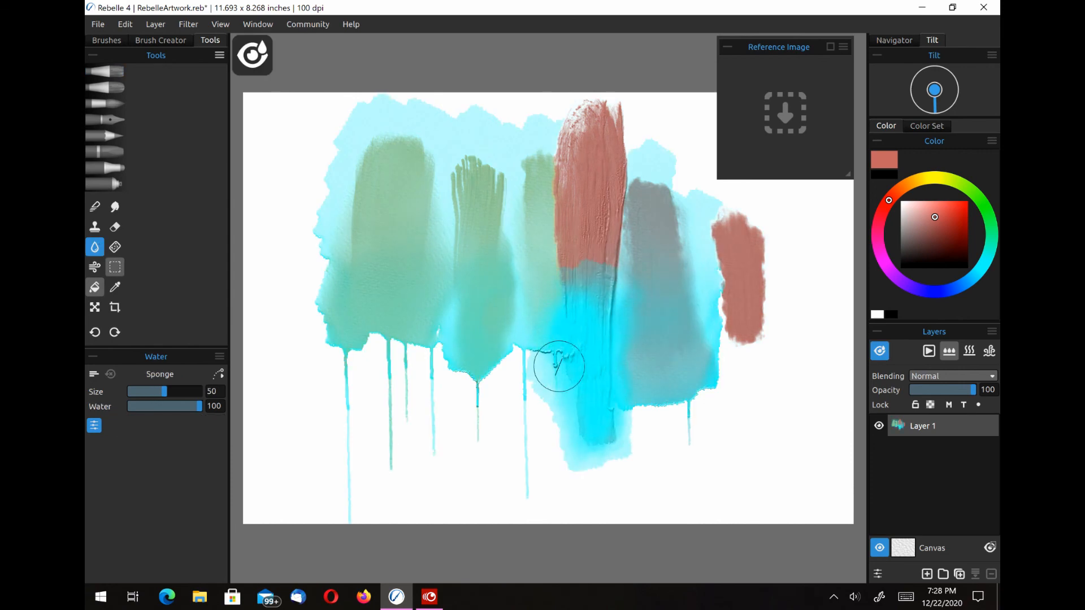
pyautogui.press('n')
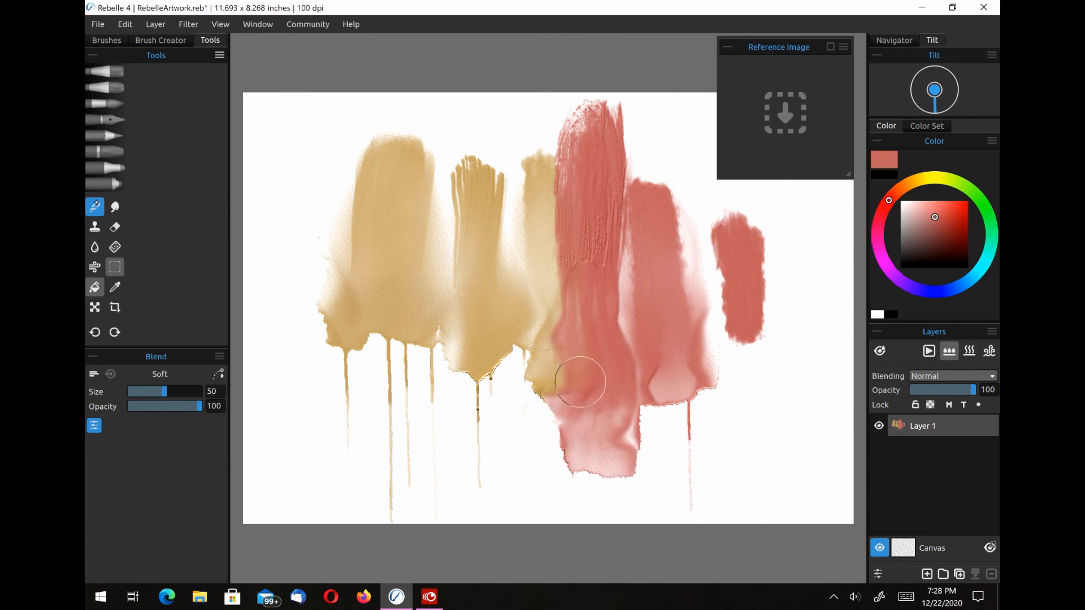
# Switch the colour to blue and paint a vertical Rough Wet oil stroke at the canvas's right side.
pyautogui.click(104, 71)
pyautogui.click(941, 291)
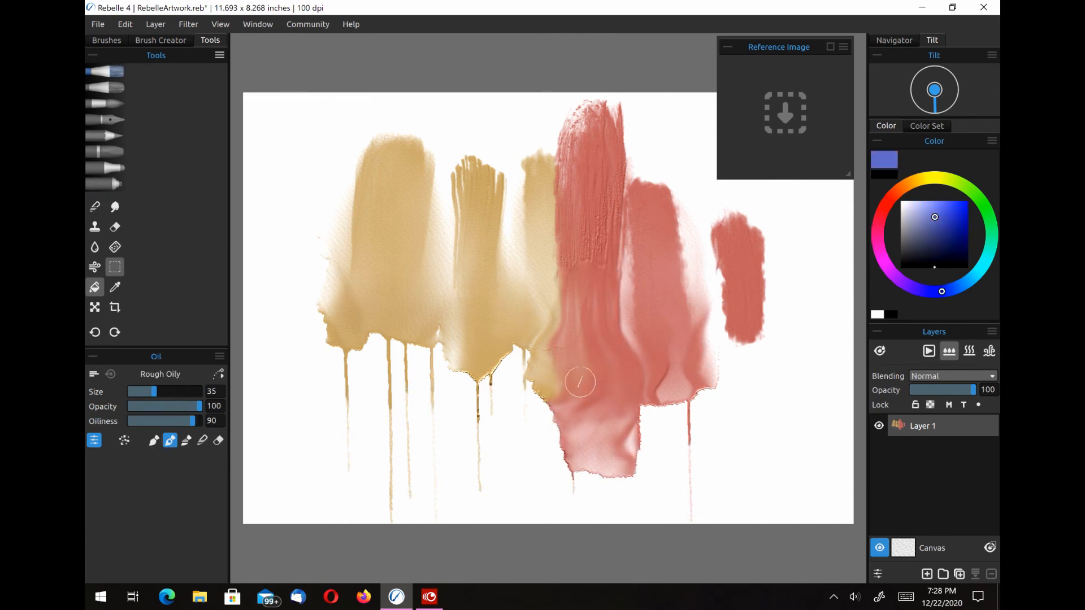
pyautogui.click(106, 40)
pyautogui.click(129, 90)
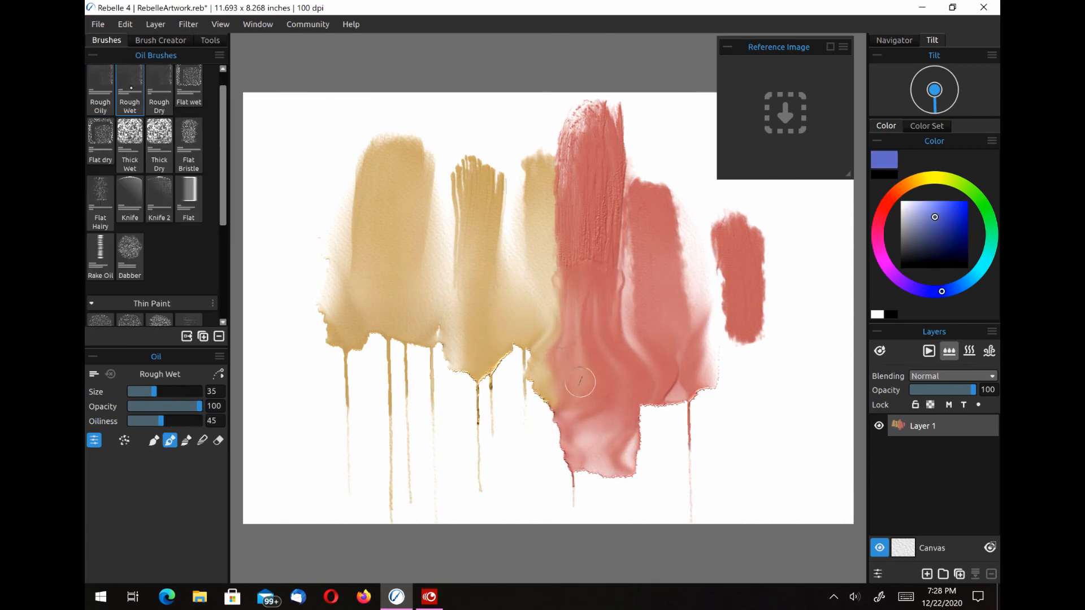
pyautogui.moveTo(814, 209); pyautogui.dragTo(769, 350)
pyautogui.moveTo(773, 404)
pyautogui.mouseDown()
pyautogui.moveTo(790, 293)
pyautogui.moveTo(808, 276)
pyautogui.moveTo(788, 228)
pyautogui.moveTo(769, 335)
pyautogui.mouseUp()
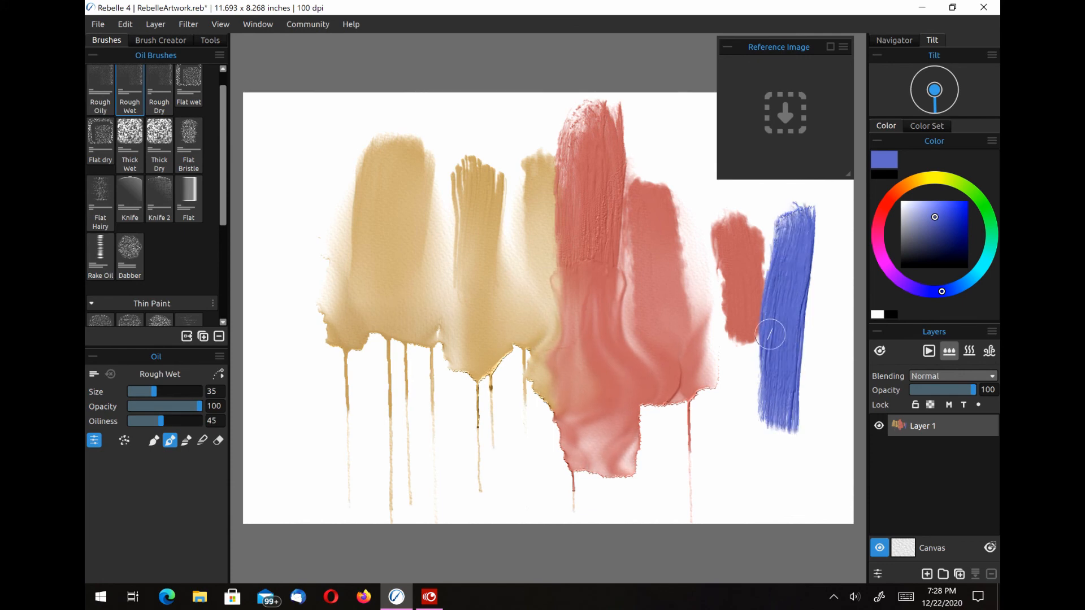
pyautogui.scroll(-5, 153, 197)
# Wet the blue stroke's lower part and the middle of the Rough Oily red stroke with the Sponge water brush, and activate the Blend tool.
pyautogui.click(210, 39)
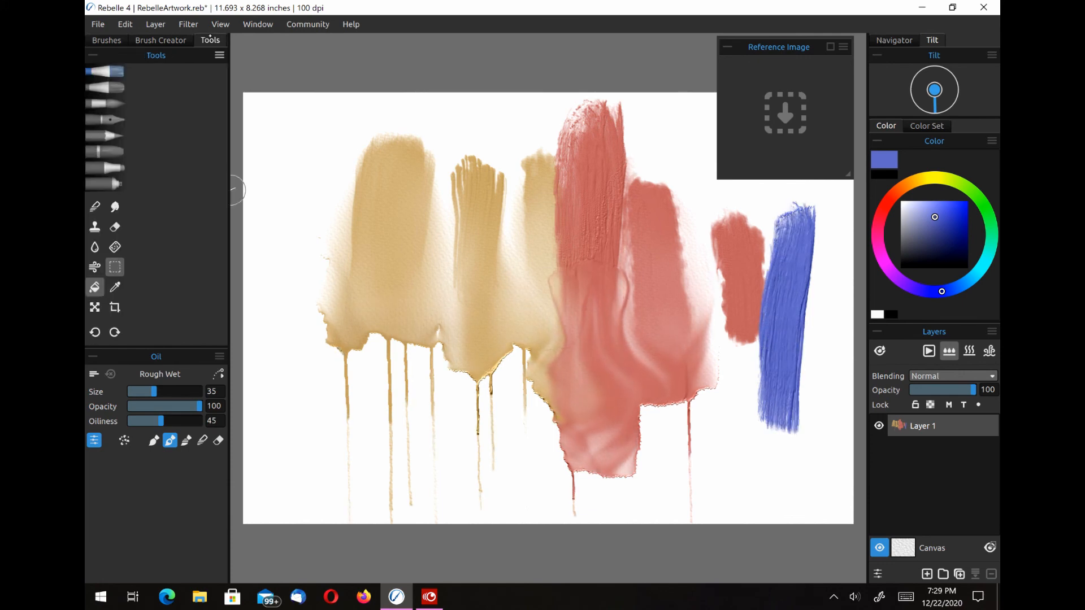
pyautogui.click(95, 247)
pyautogui.moveTo(767, 419)
pyautogui.mouseDown()
pyautogui.moveTo(763, 446)
pyautogui.moveTo(808, 359)
pyautogui.moveTo(800, 412)
pyautogui.mouseUp()
pyautogui.moveTo(585, 271)
pyautogui.mouseDown()
pyautogui.moveTo(608, 214)
pyautogui.moveTo(577, 205)
pyautogui.mouseUp()
pyautogui.moveTo(814, 320)
pyautogui.mouseDown()
pyautogui.moveTo(777, 348)
pyautogui.moveTo(780, 432)
pyautogui.moveTo(778, 402)
pyautogui.mouseUp()
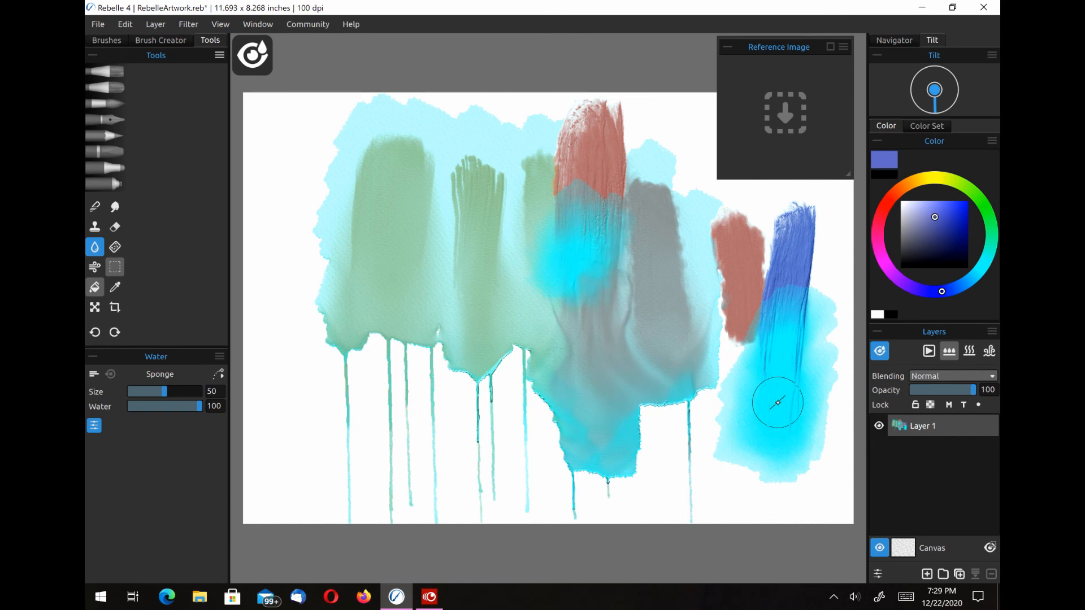
pyautogui.click(96, 202)
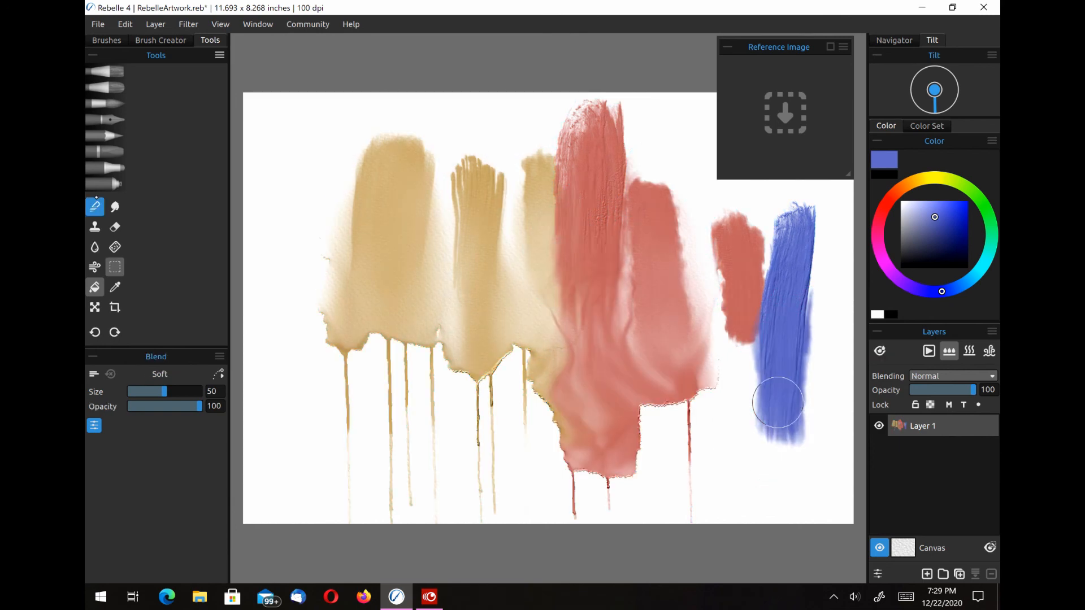